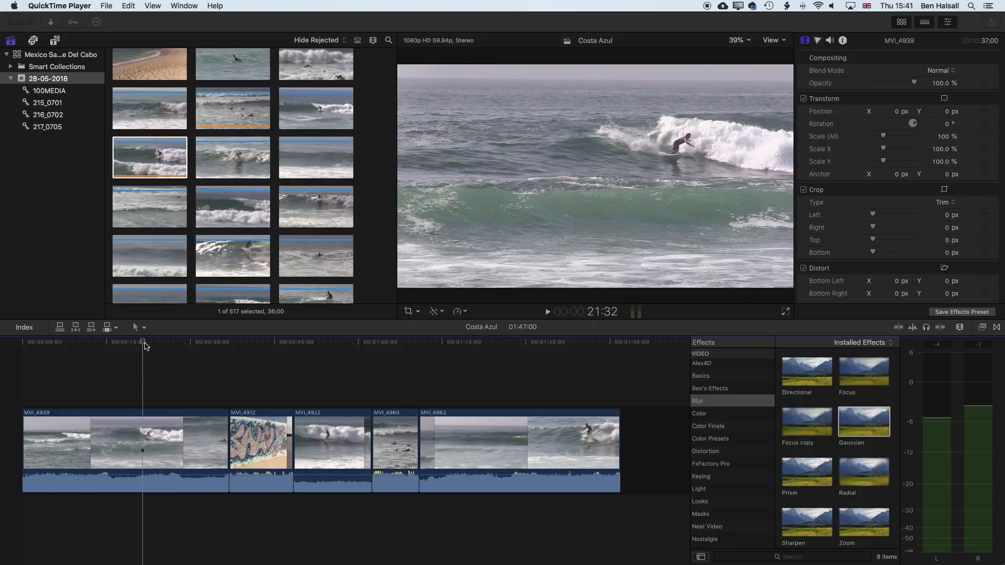
{"action": "left_click", "coordinate": [112, 454]}
{"action": "left_click", "coordinate": [261, 445]}
{"action": "left_click", "coordinate": [334, 444]}
{"action": "left_click", "coordinate": [397, 445]}
{"action": "left_click", "coordinate": [439, 444]}
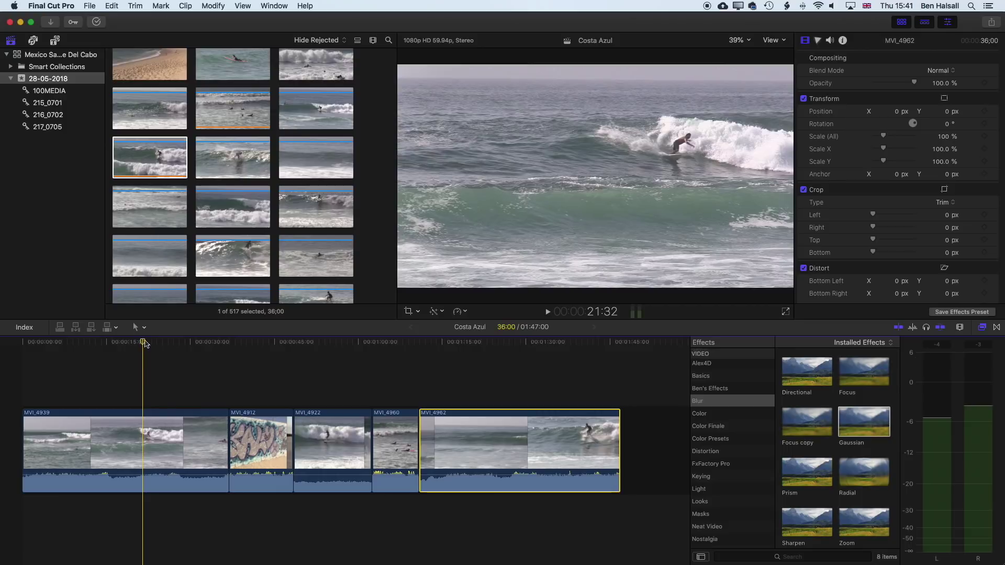
Cut the first timeline clip, MVI_4939, with the Blade tool about 13 seconds in.
{"action": "left_click", "coordinate": [144, 329]}
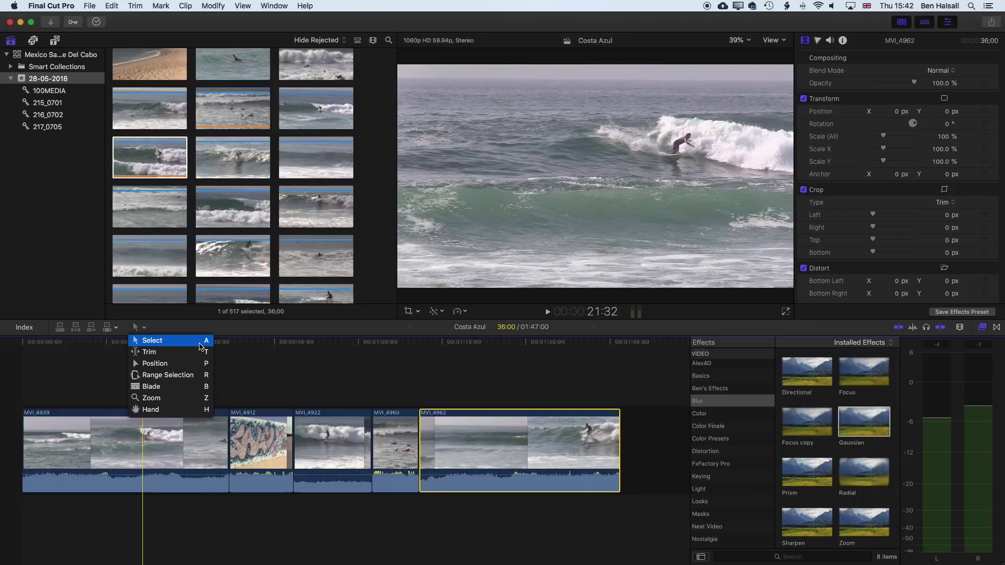
{"action": "left_click", "coordinate": [190, 390]}
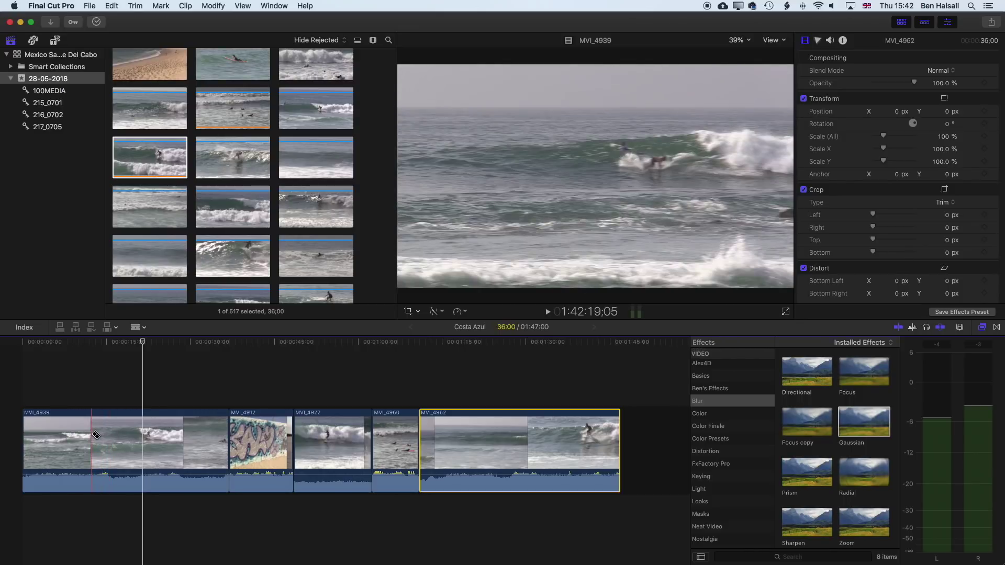
{"action": "left_click", "coordinate": [100, 435]}
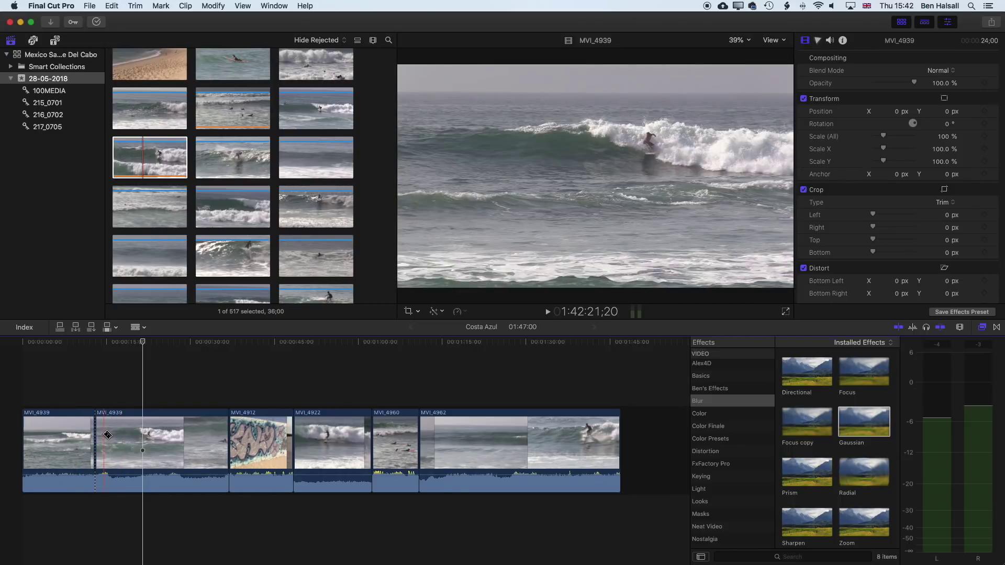
Blade the second part of MVI_4939 at two further points and undo both of these cuts.
{"action": "left_click", "coordinate": [166, 435]}
{"action": "left_click", "coordinate": [186, 435]}
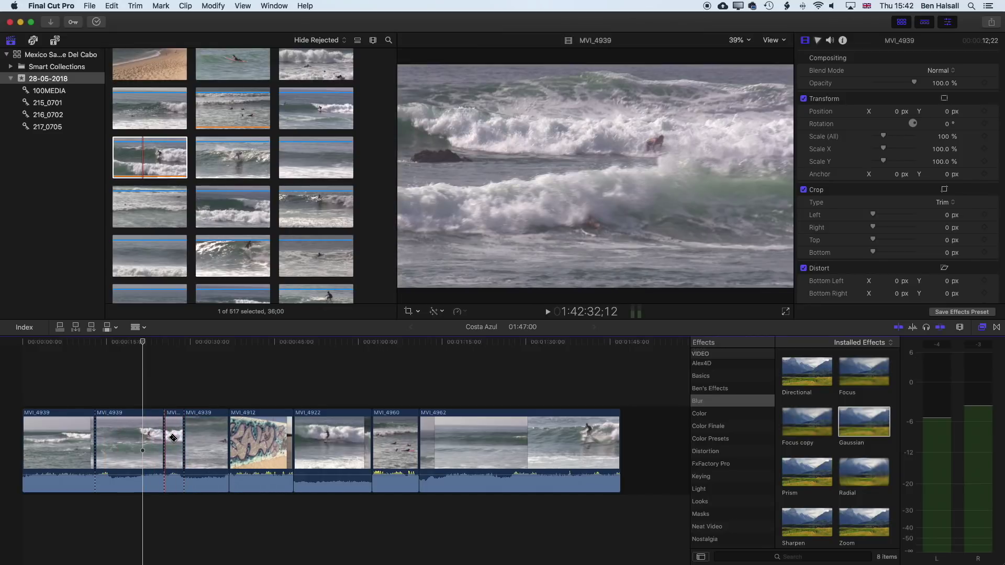
{"action": "left_click", "coordinate": [116, 6]}
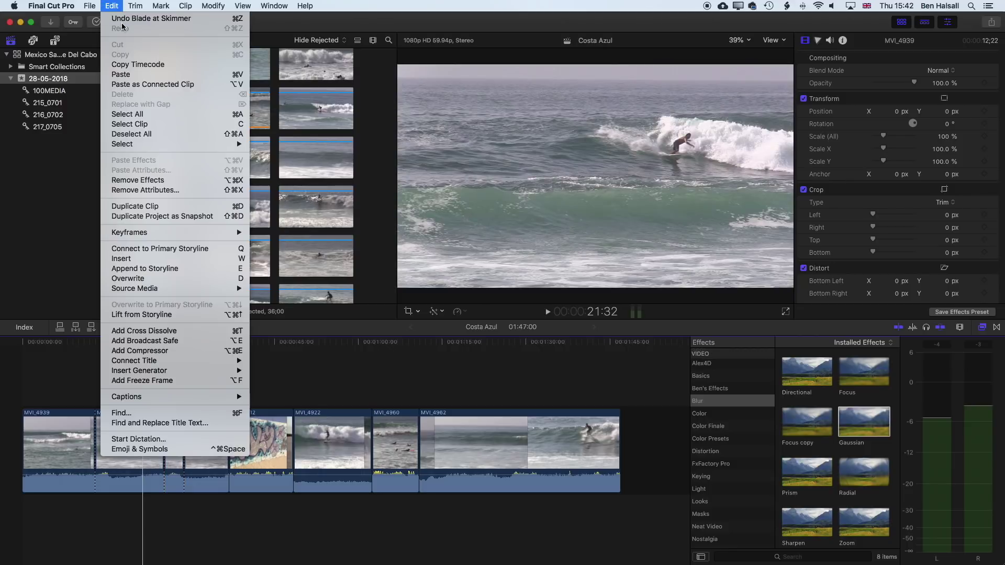
{"action": "left_click", "coordinate": [124, 21]}
{"action": "left_click", "coordinate": [111, 5]}
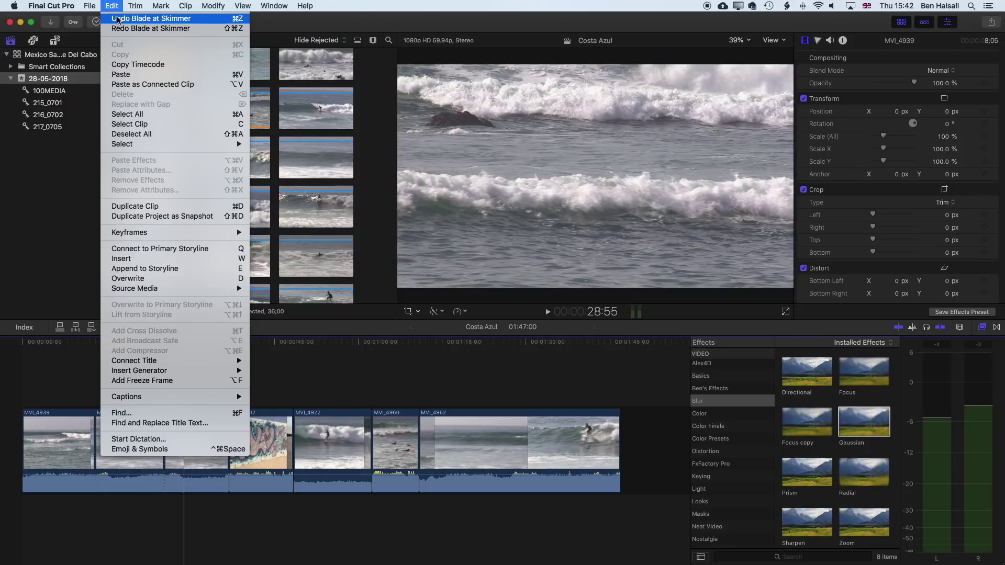
{"action": "left_click", "coordinate": [120, 19]}
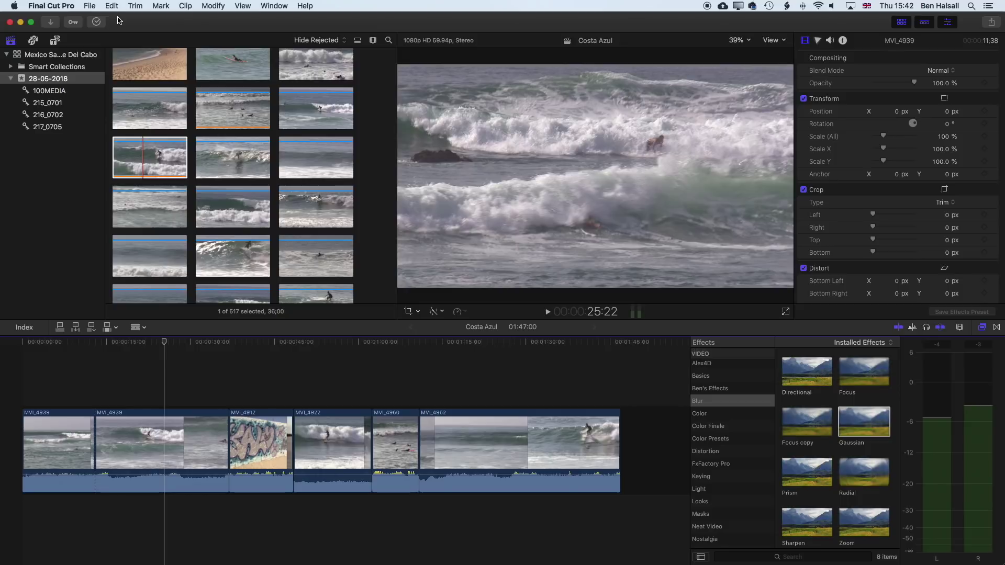
Return to the Select tool and delete the opening piece of MVI_4939 before the cut.
{"action": "left_click", "coordinate": [138, 328]}
{"action": "left_click", "coordinate": [154, 341]}
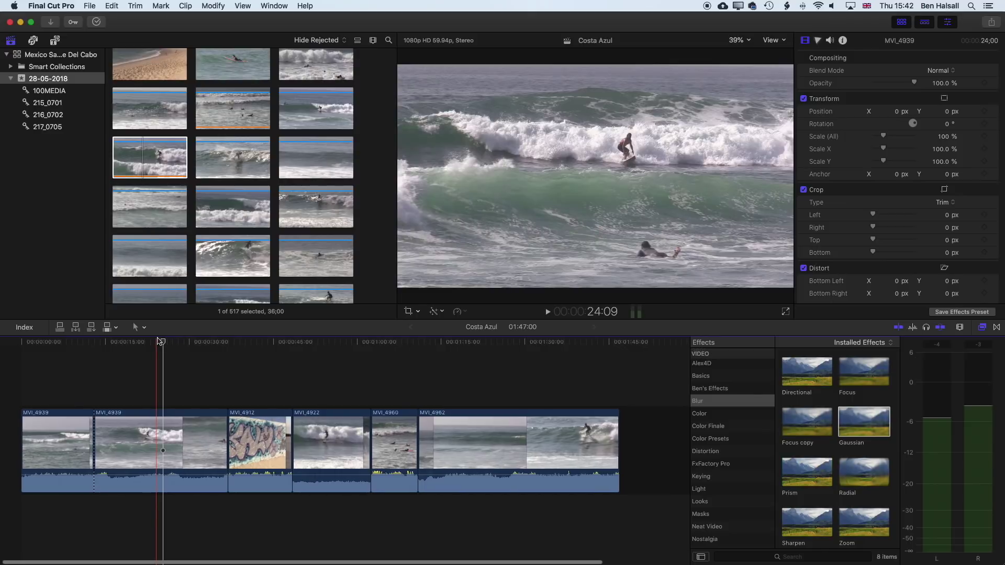
{"action": "scroll", "coordinate": [160, 341], "scroll_direction": "right", "scroll_amount": 1}
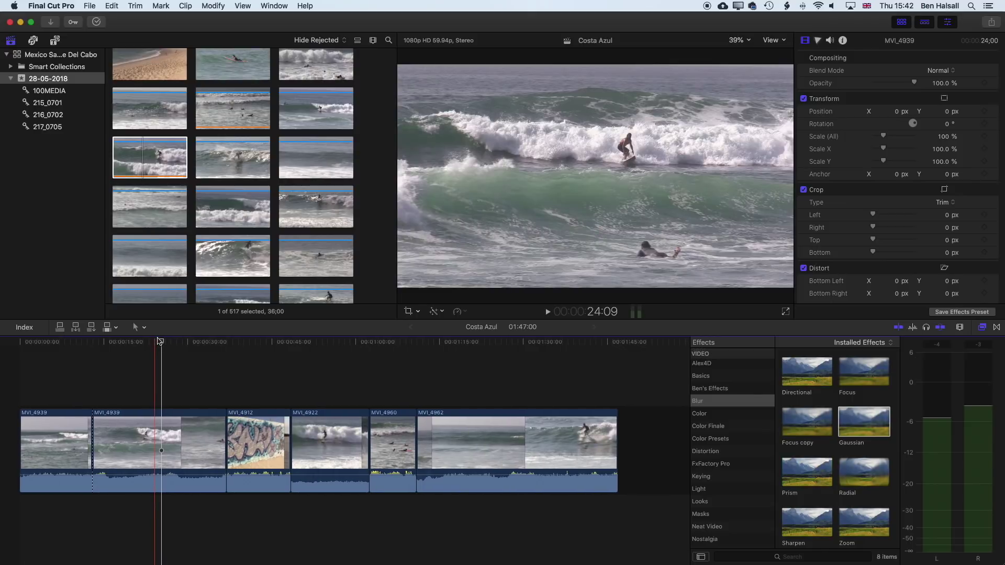
{"action": "key", "text": "r"}
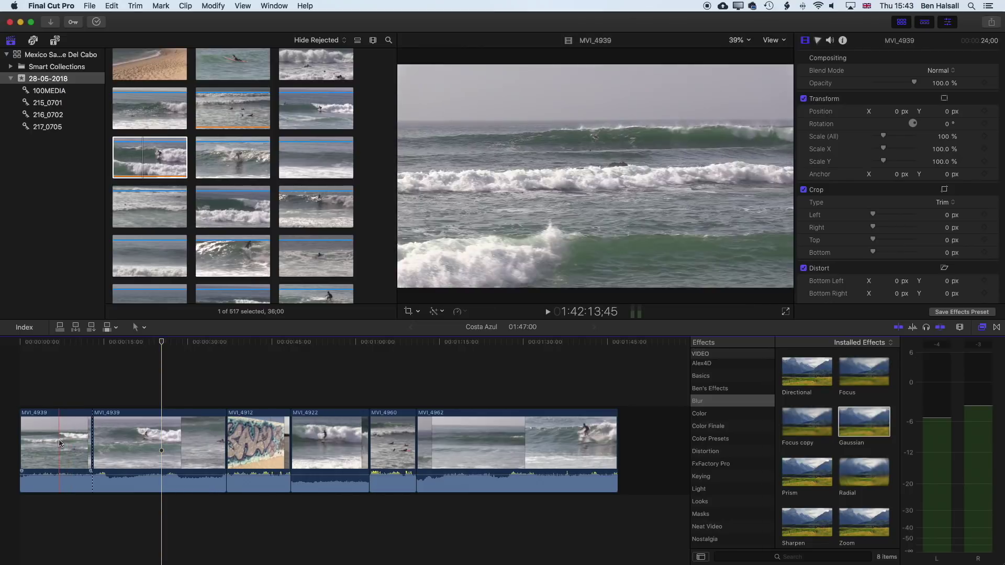
{"action": "left_click", "coordinate": [60, 443]}
{"action": "key", "text": "super+Right"}
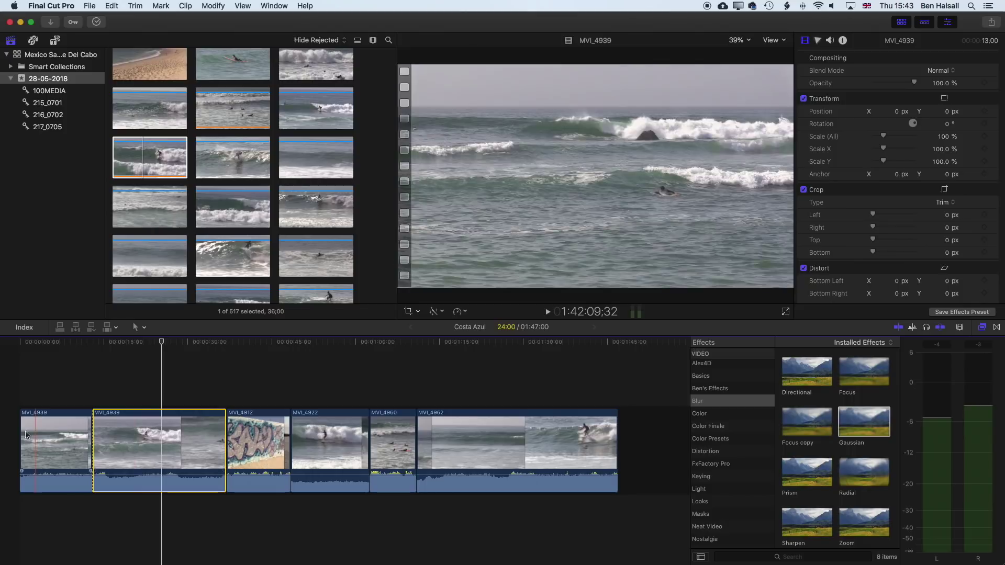
{"action": "key", "text": "s"}
{"action": "left_click", "coordinate": [66, 439]}
{"action": "key", "text": "Delete"}
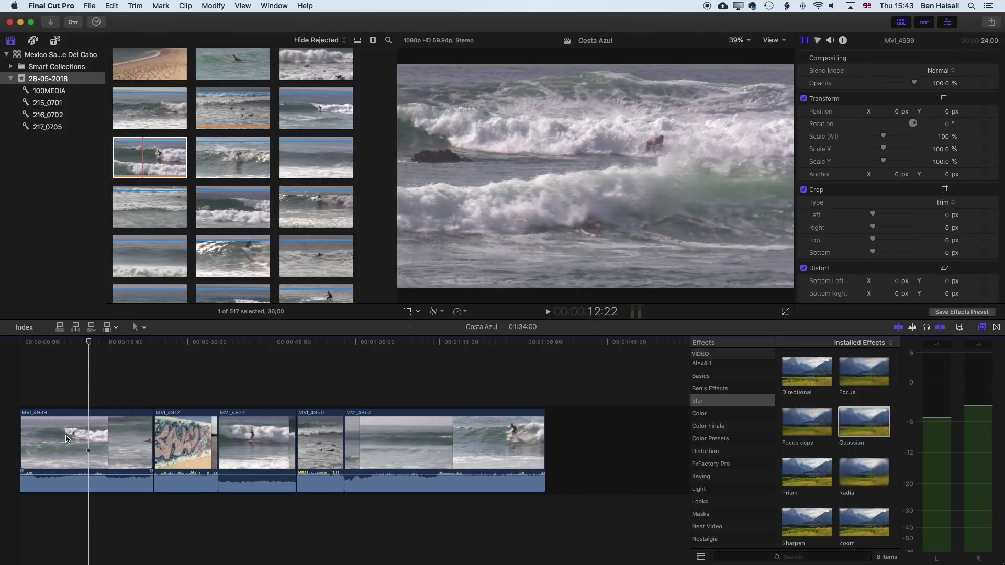
Blade MVI_4939 at the playhead position 12:38 and delete the part after the cut.
{"action": "left_click", "coordinate": [143, 328]}
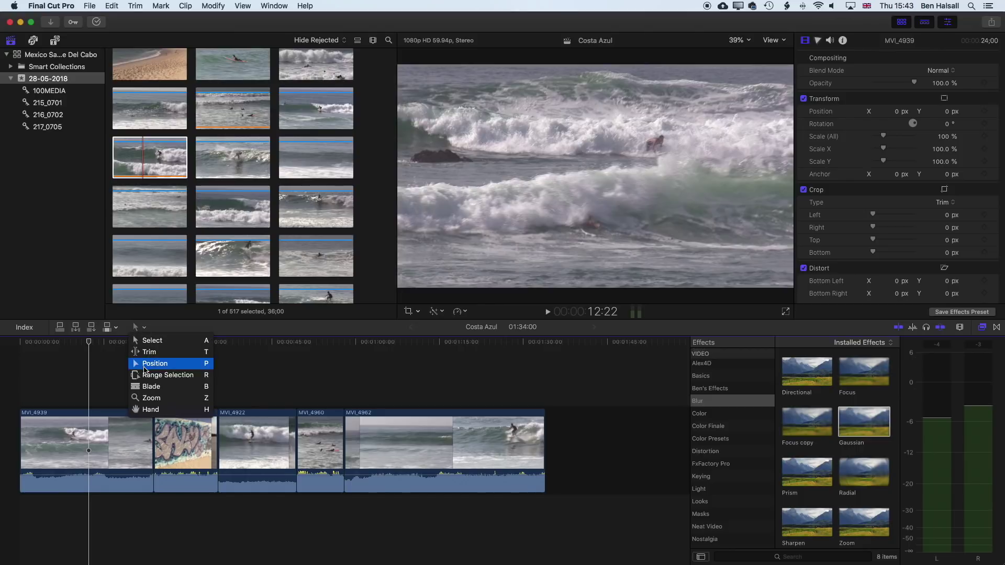
{"action": "left_click", "coordinate": [133, 323]}
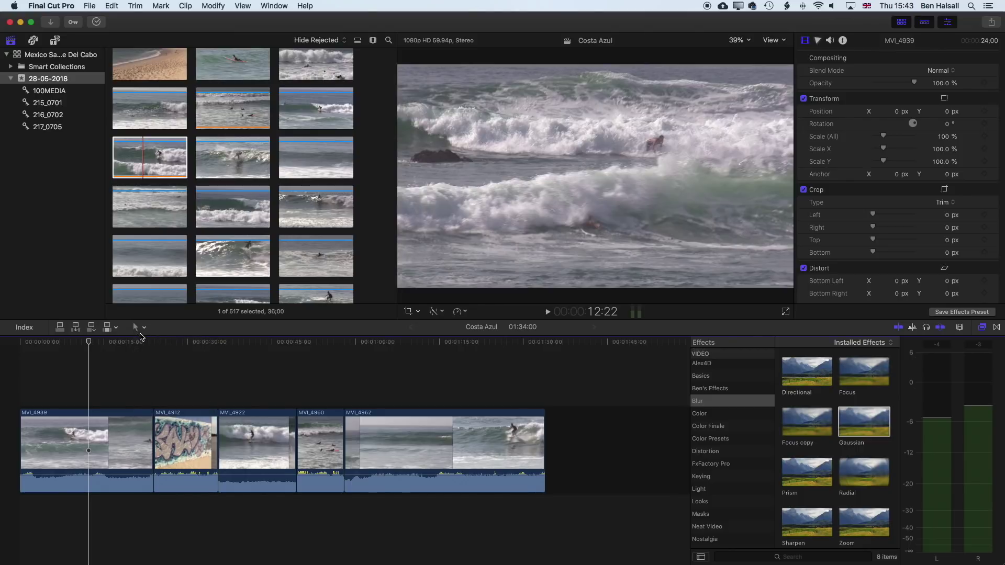
{"action": "left_click_drag", "start_coordinate": [110, 342], "coordinate": [91, 353]}
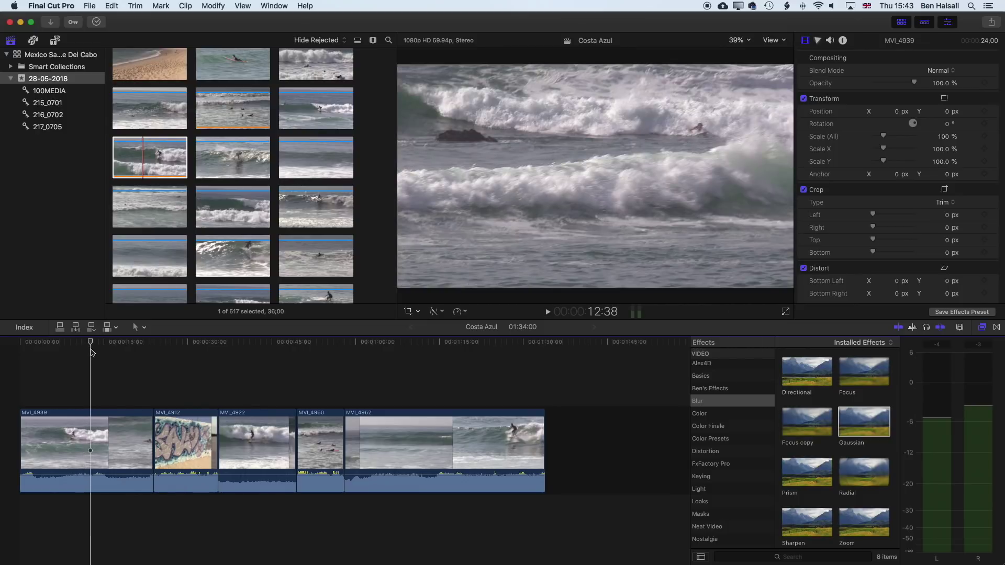
{"action": "key", "text": "super+b"}
{"action": "mouse_move", "coordinate": [90, 343]}
{"action": "left_mouse_down"}
{"action": "mouse_move", "coordinate": [118, 343]}
{"action": "mouse_move", "coordinate": [73, 343]}
{"action": "mouse_move", "coordinate": [101, 344]}
{"action": "mouse_move", "coordinate": [90, 344]}
{"action": "left_mouse_up"}
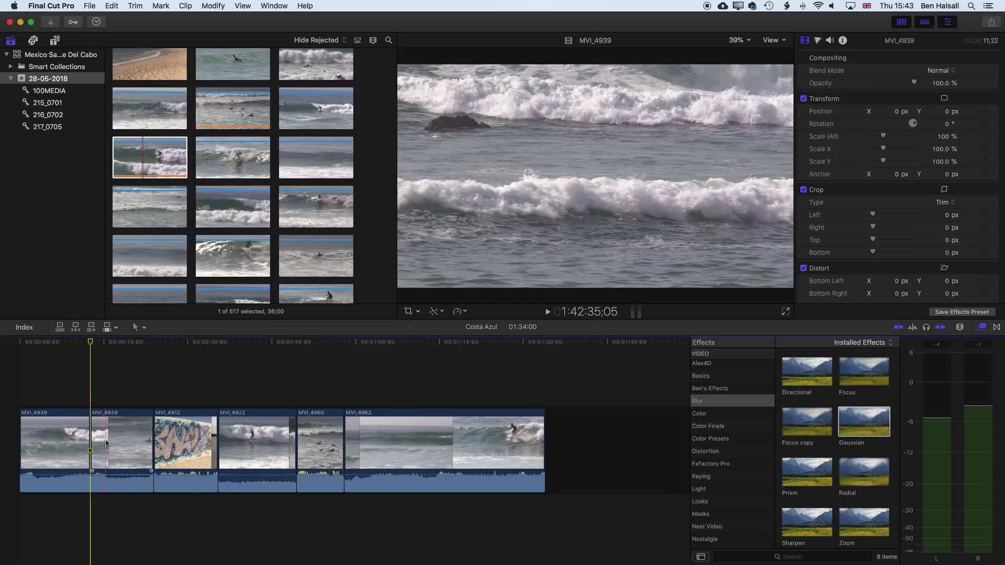
{"action": "left_click", "coordinate": [107, 444]}
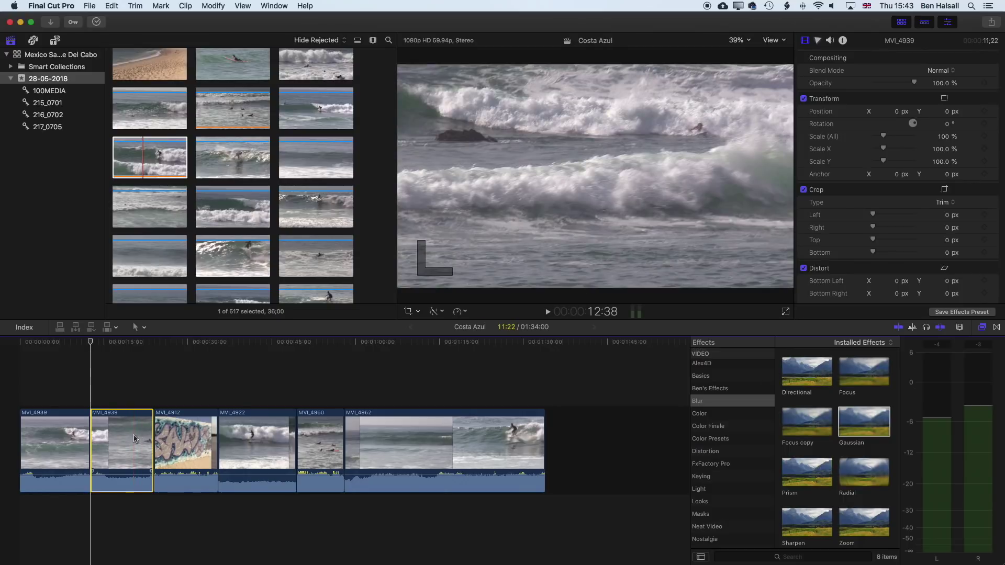
{"action": "key", "text": "Delete"}
Move MVI_4912 out of the primary storyline so it is a connected clip above MVI_4939 and MVI_4922.
{"action": "left_click_drag", "start_coordinate": [134, 439], "coordinate": [75, 393]}
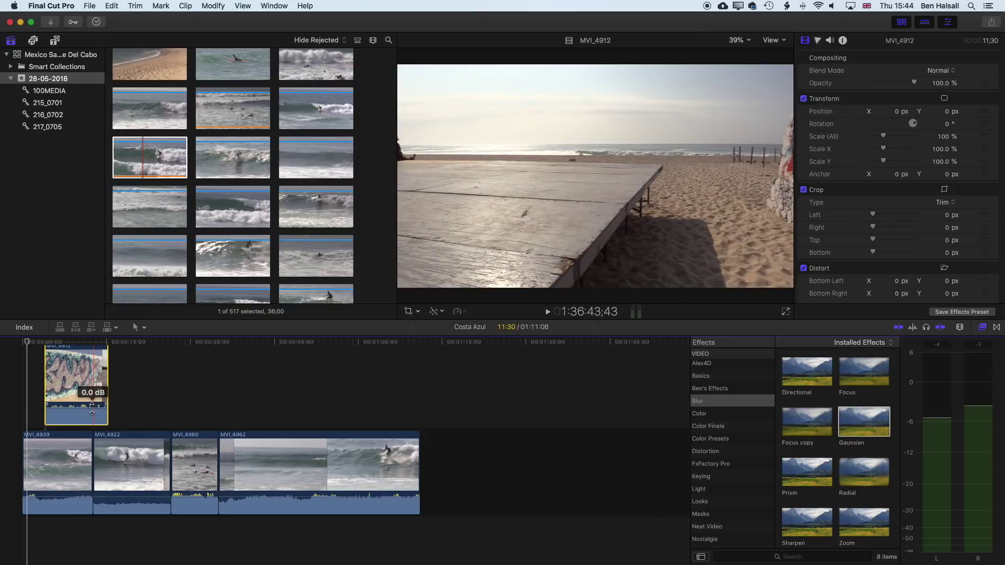
Try to extend the end of the connected clip MVI_4912.
{"action": "key", "text": "super+equal"}
{"action": "key", "text": "super+equal"}
{"action": "key", "text": "super+equal"}
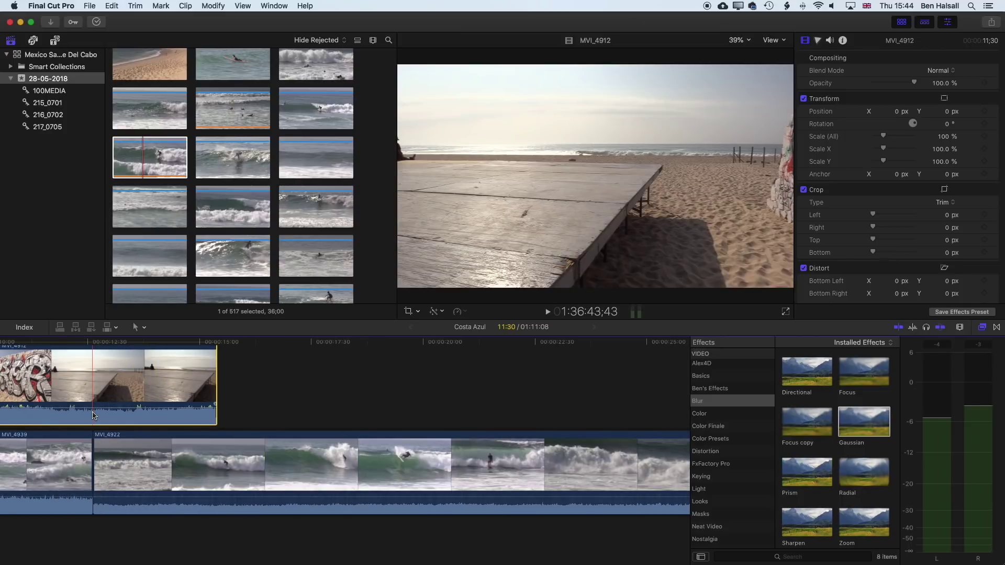
{"action": "key", "text": "super+equal"}
{"action": "key", "text": "super+equal"}
{"action": "key", "text": "super+equal"}
{"action": "key", "text": "super+equal"}
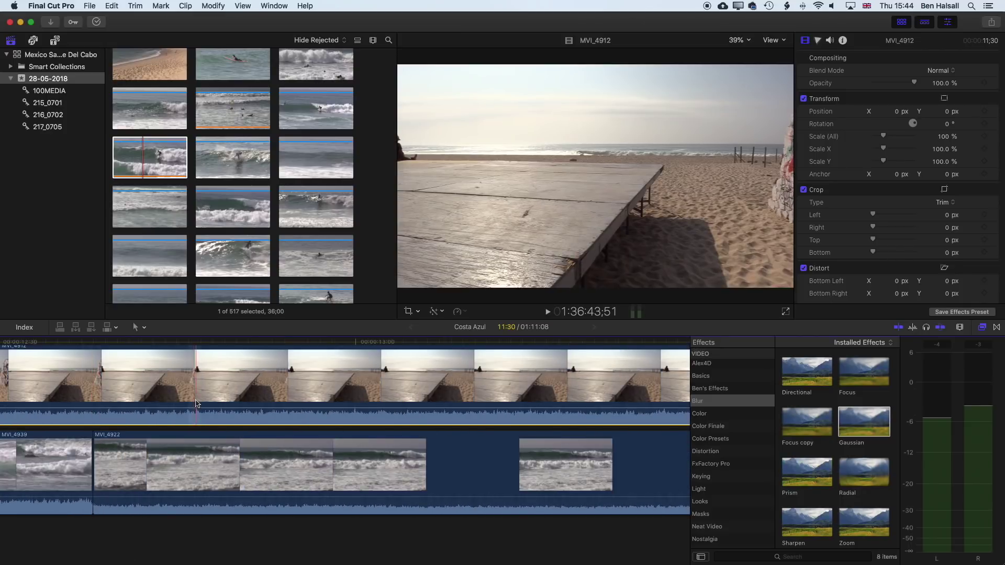
{"action": "scroll", "coordinate": [130, 408], "scroll_direction": "left", "scroll_amount": 5}
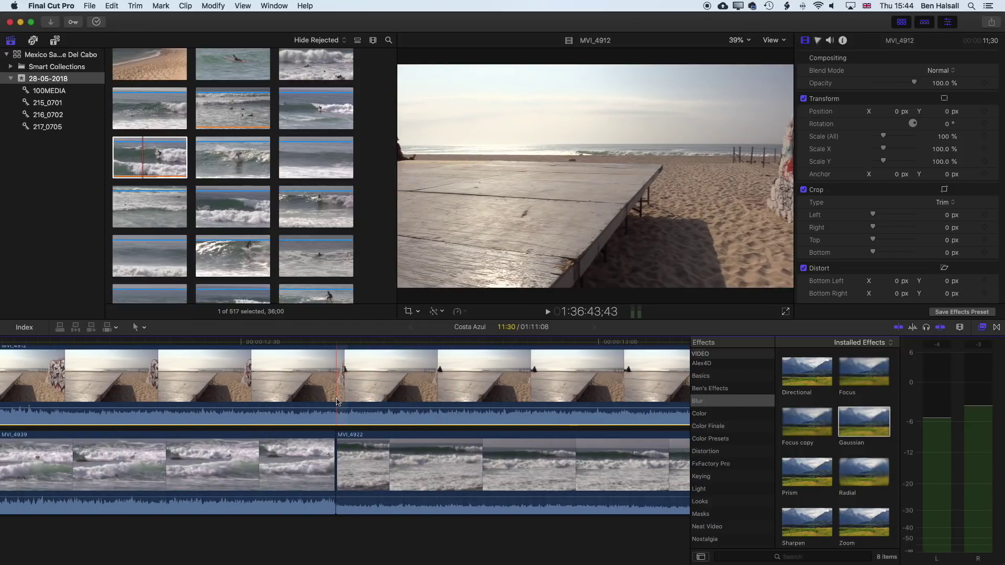
{"action": "key", "text": "super+minus"}
{"action": "key", "text": "super+minus"}
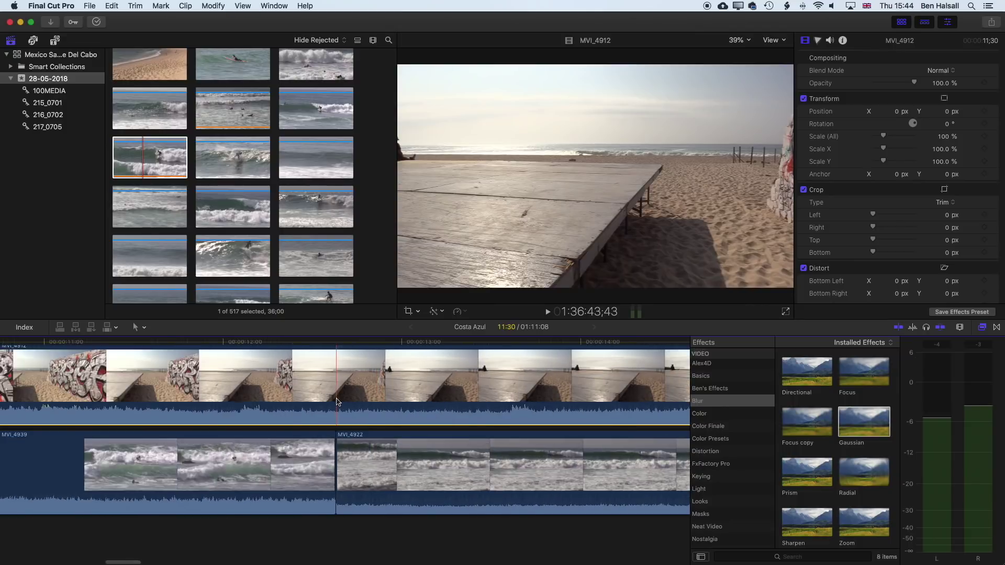
{"action": "key", "text": "super+minus"}
{"action": "key", "text": "super+minus"}
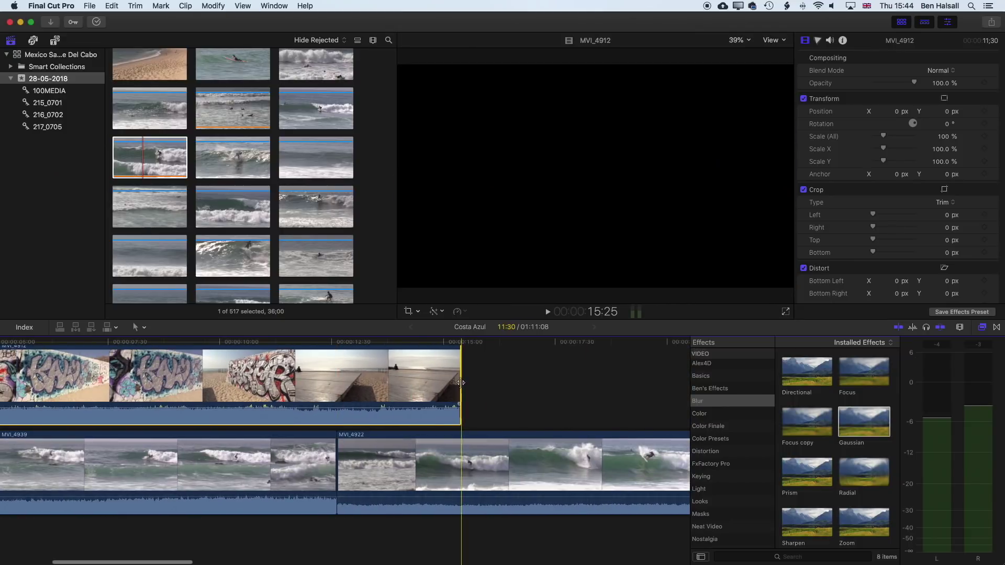
{"action": "left_click_drag", "start_coordinate": [461, 382], "coordinate": [492, 379]}
Blade the connected clip MVI_4912 at 12:38, in line with the cut between MVI_4939 and MVI_4922.
{"action": "key", "text": "super+equal"}
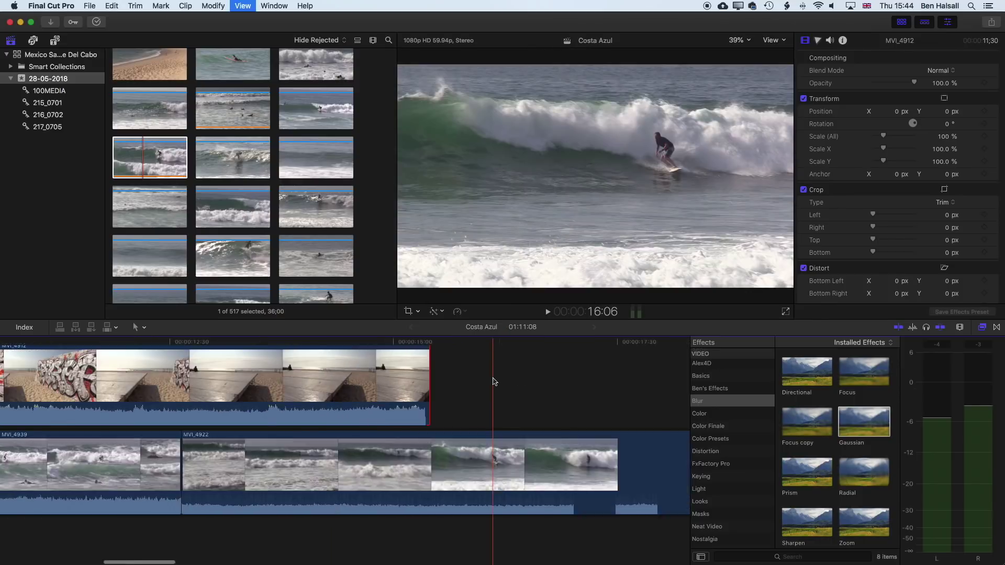
{"action": "key", "text": "super+equal"}
{"action": "scroll", "coordinate": [288, 417], "scroll_direction": "left", "scroll_amount": 10}
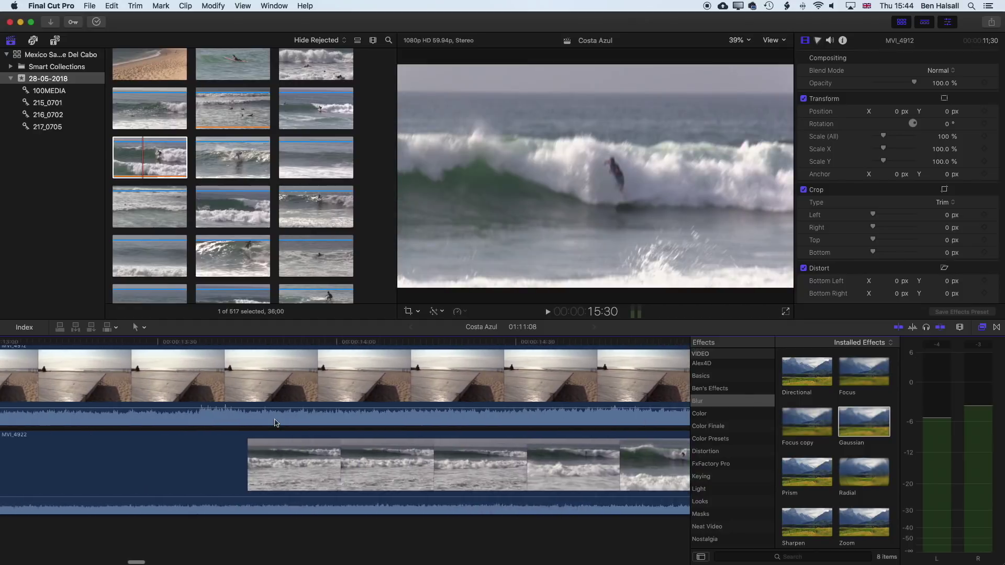
{"action": "scroll", "coordinate": [275, 423], "scroll_direction": "left", "scroll_amount": 8}
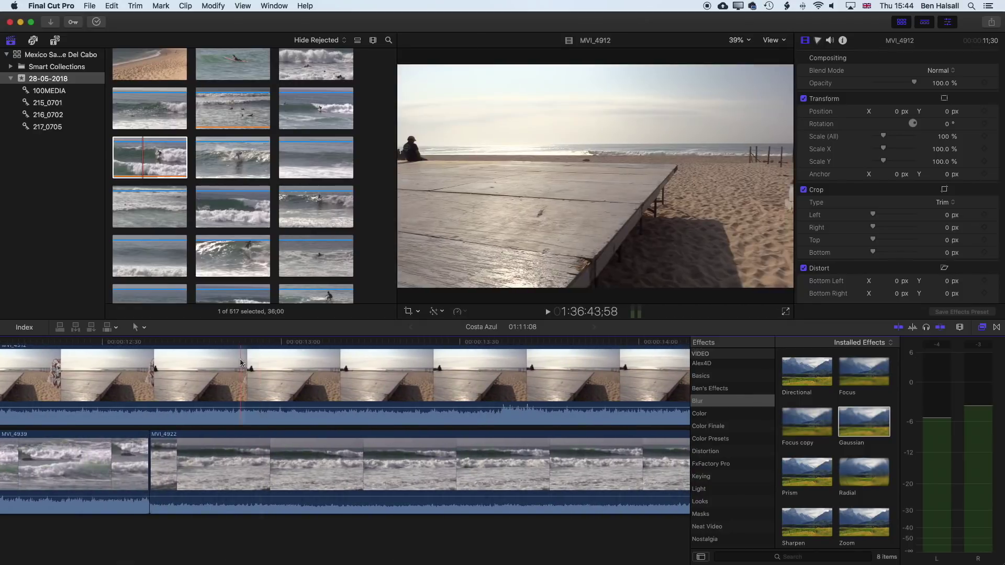
{"action": "left_click", "coordinate": [165, 377]}
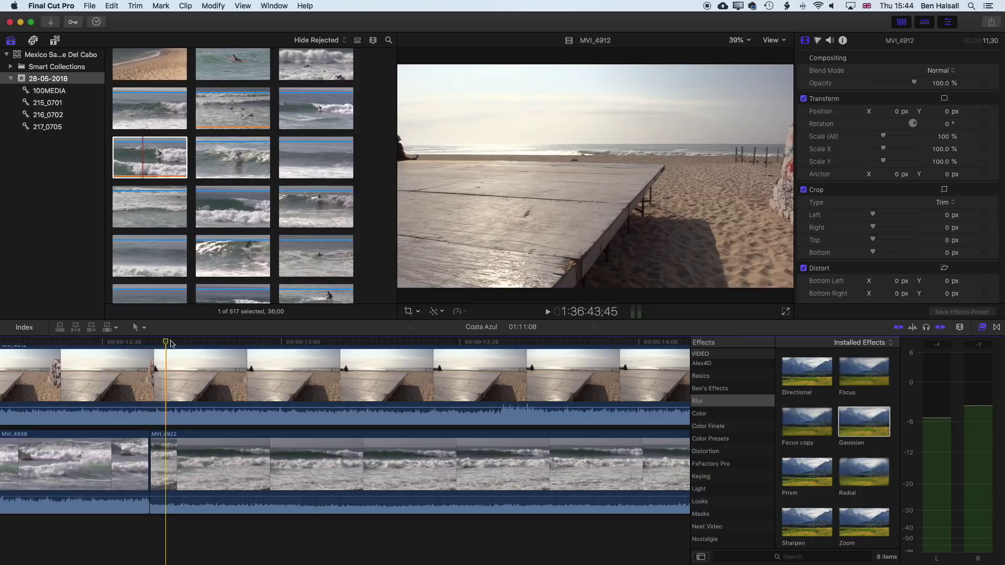
{"action": "left_click", "coordinate": [150, 342]}
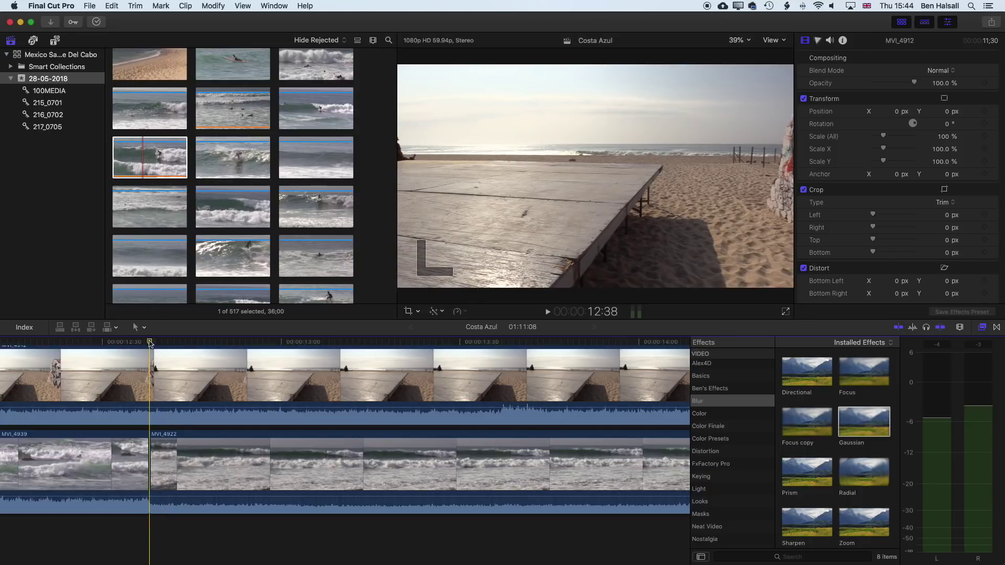
{"action": "scroll", "coordinate": [150, 343], "scroll_direction": "up", "scroll_amount": 1}
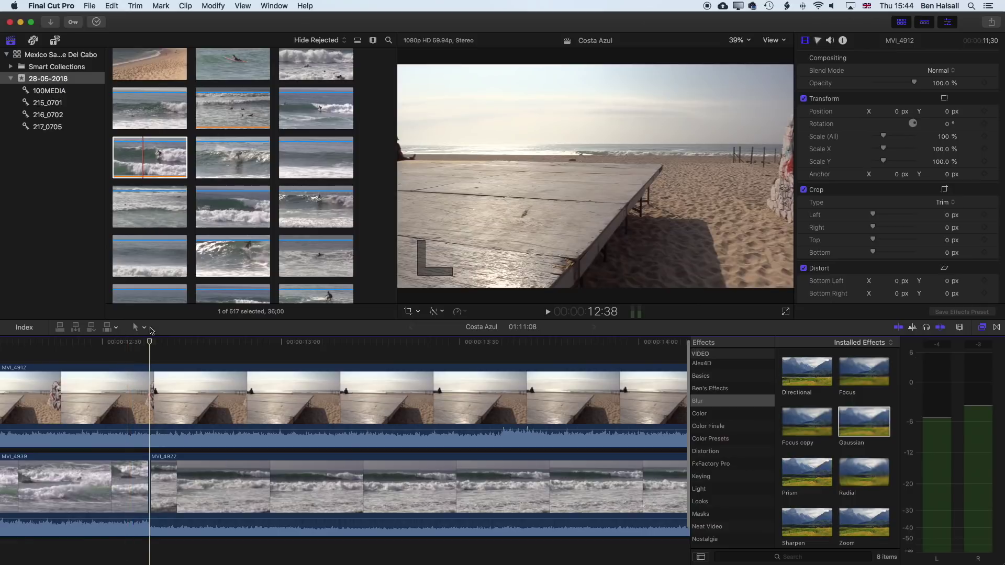
{"action": "left_click", "coordinate": [135, 327]}
{"action": "left_click", "coordinate": [145, 374]}
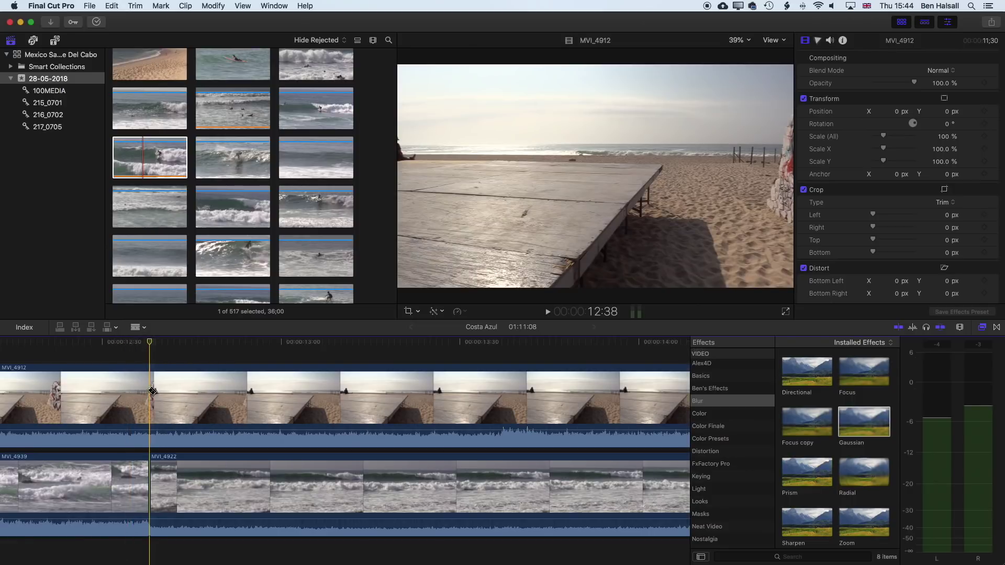
{"action": "left_click", "coordinate": [153, 391]}
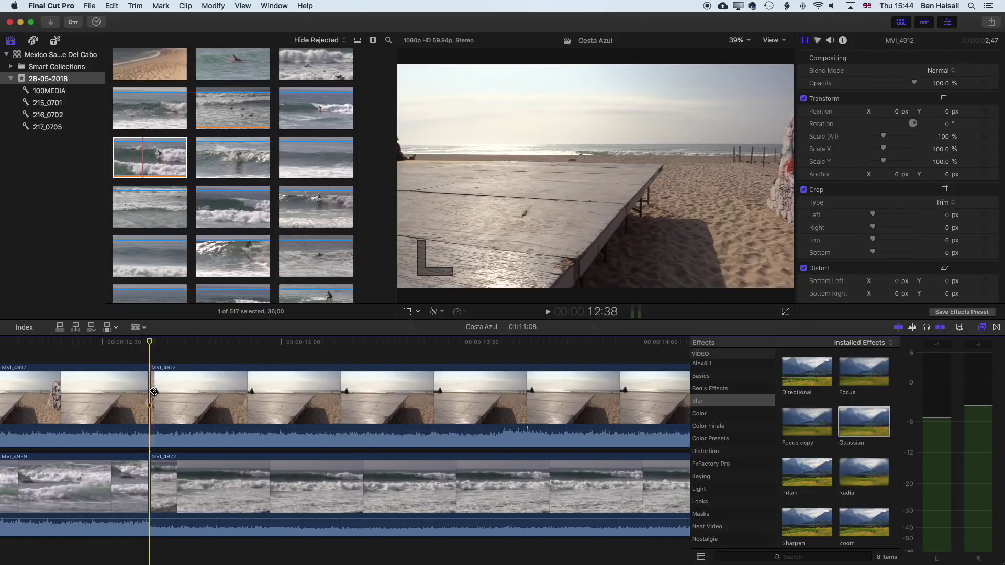
Delete the part of MVI_4912 after the cut, and undo both the deletion and the Blade cut.
{"action": "key", "text": "a"}
{"action": "left_click", "coordinate": [191, 391]}
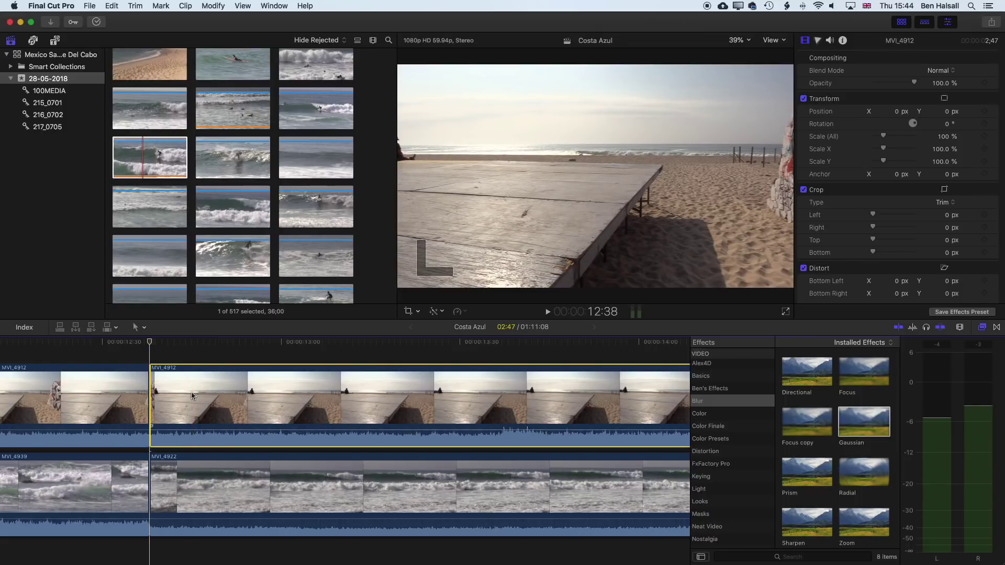
{"action": "key", "text": "Delete"}
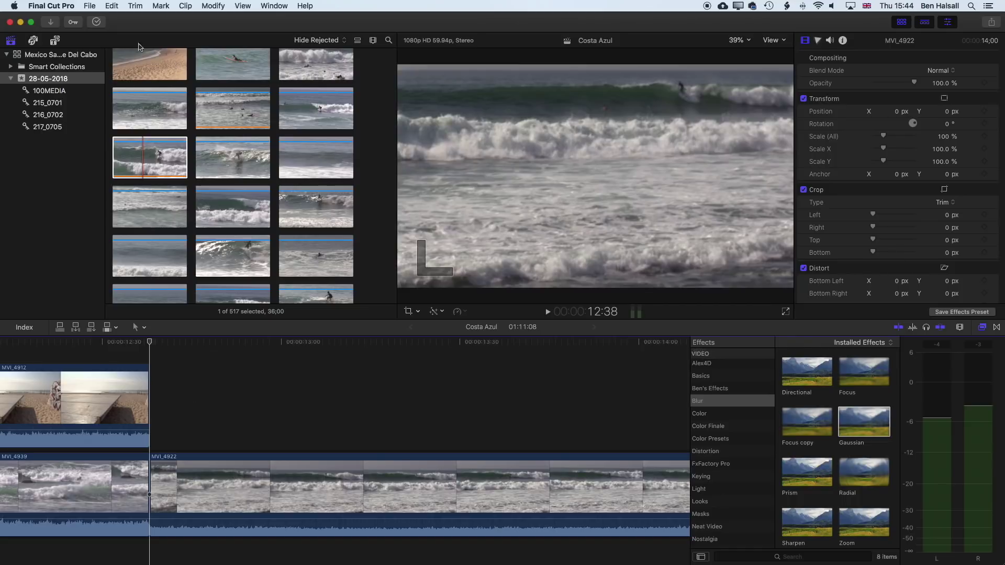
{"action": "left_click", "coordinate": [111, 6]}
{"action": "left_click", "coordinate": [126, 18]}
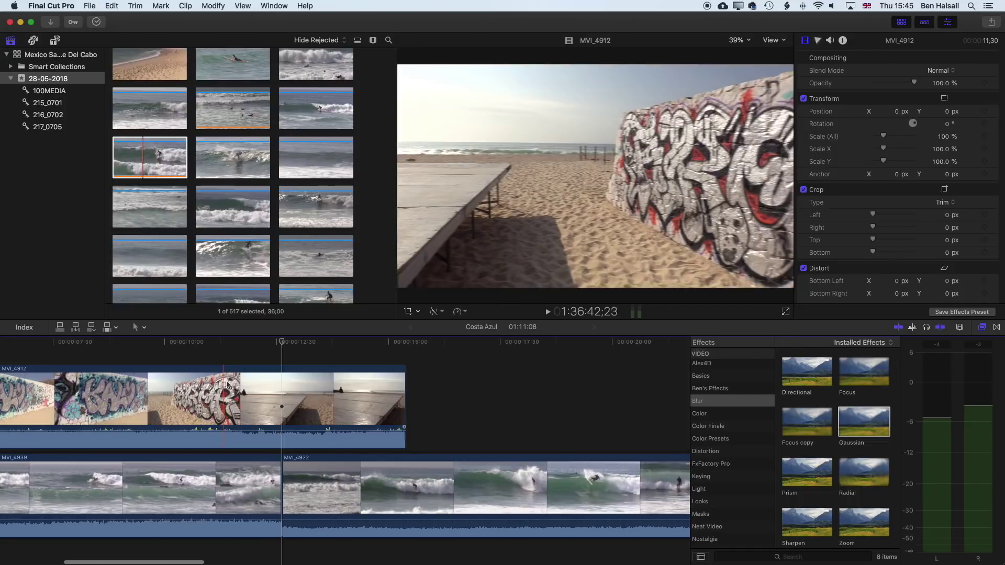
Move the connected clip MVI_4912 later in the timeline so it overlaps more of MVI_4922.
{"action": "left_click_drag", "start_coordinate": [185, 407], "coordinate": [272, 404]}
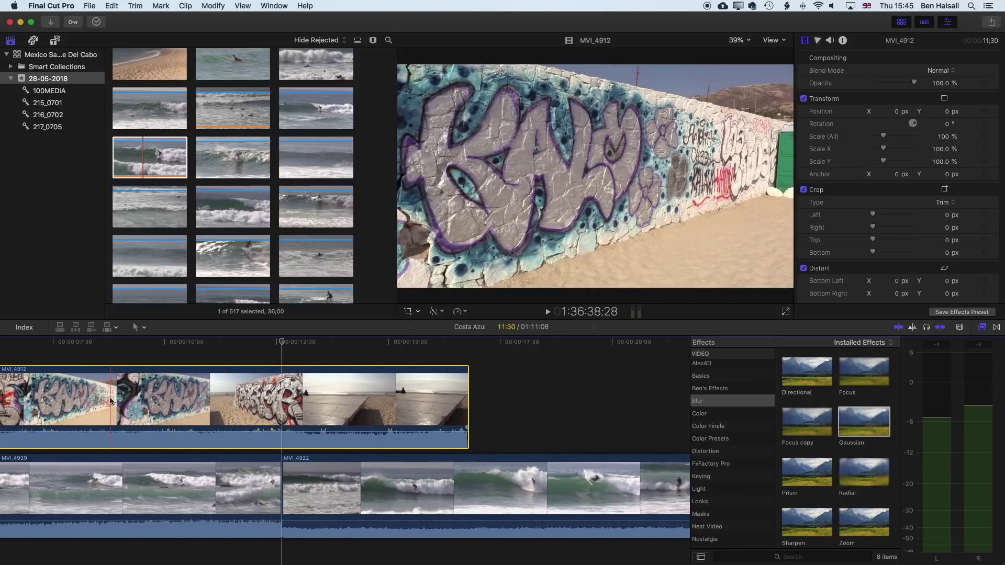
{"action": "left_click_drag", "start_coordinate": [271, 411], "coordinate": [290, 410]}
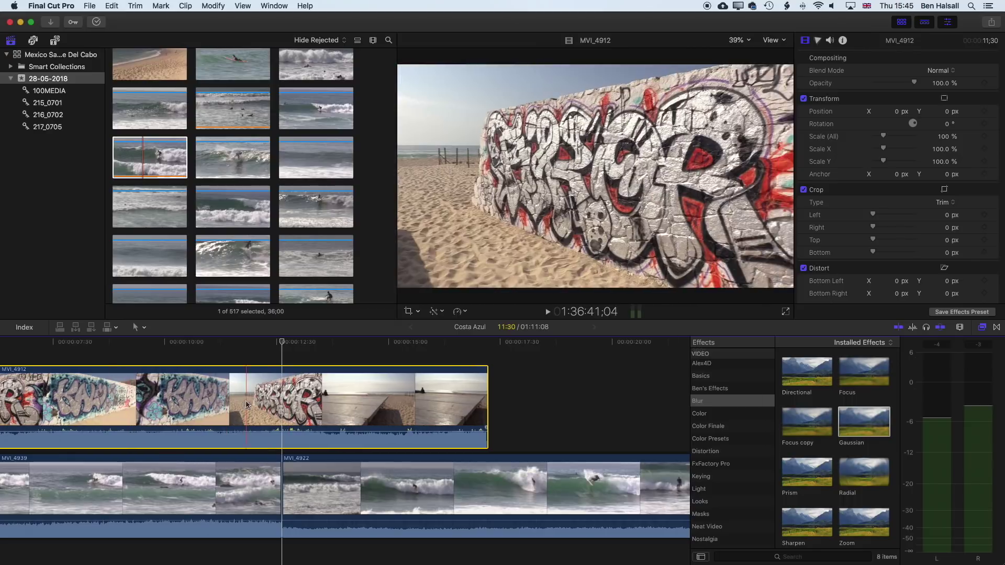
{"action": "scroll", "coordinate": [260, 396], "scroll_direction": "left", "scroll_amount": 5}
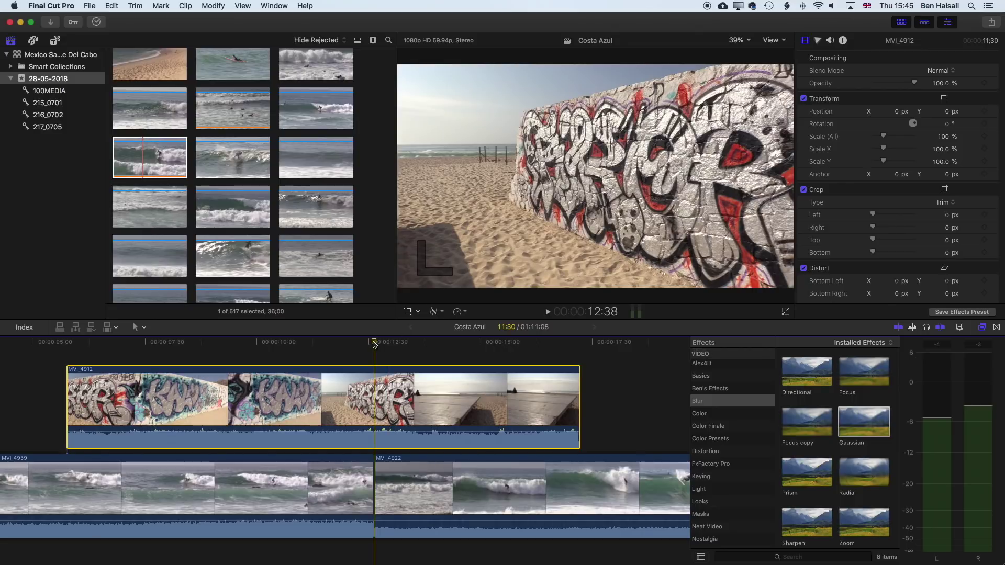
Blade the connected clip MVI_4912 at the 12:38 playhead and undo the cut, repeating both.
{"action": "key", "text": "super+b"}
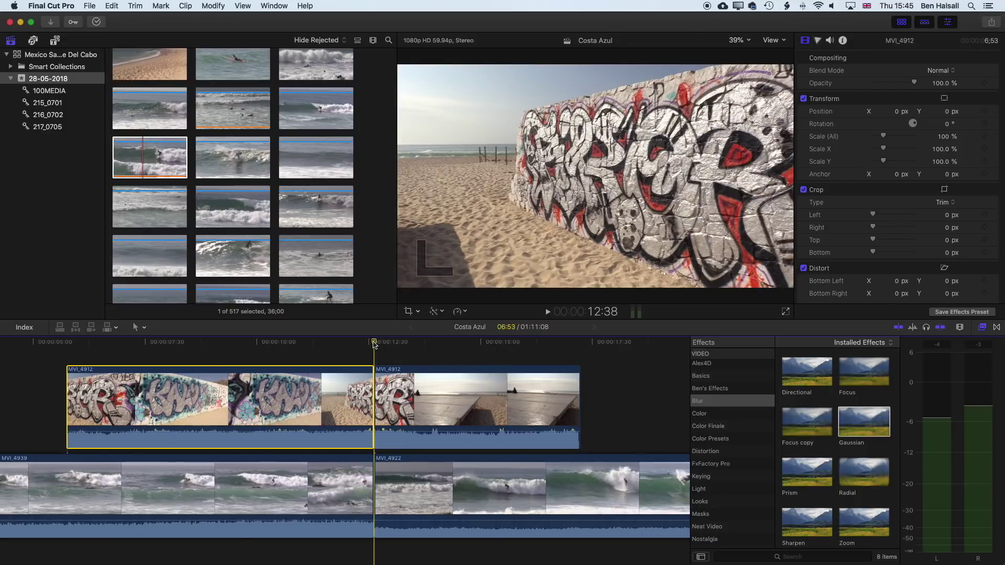
{"action": "key", "text": "super+z"}
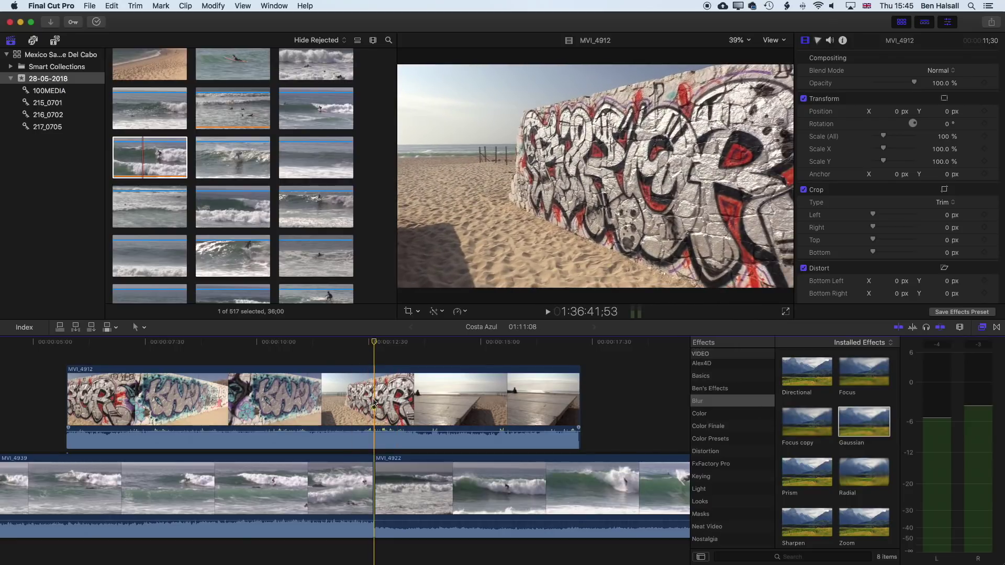
{"action": "key", "text": "super+b"}
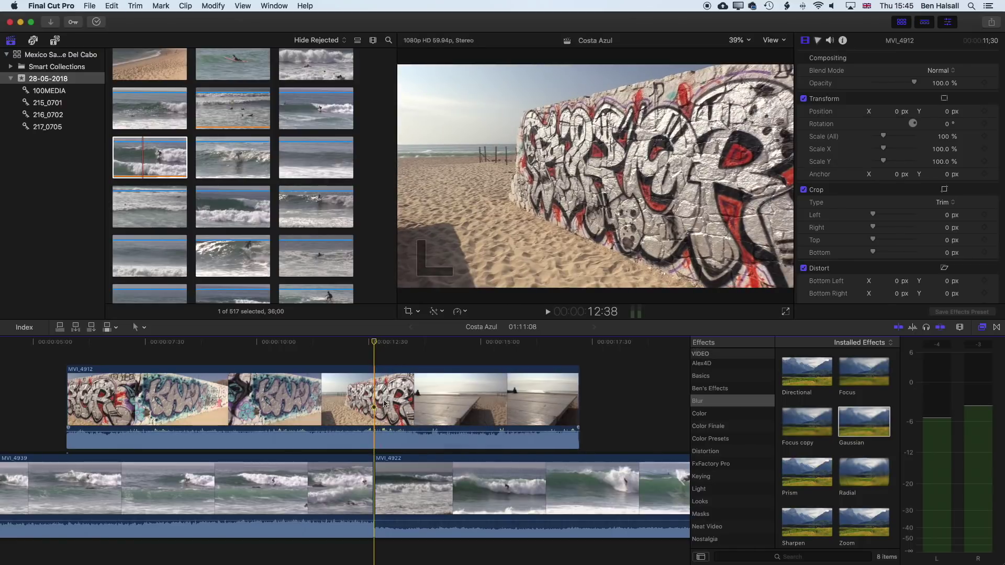
{"action": "key", "text": "super+z"}
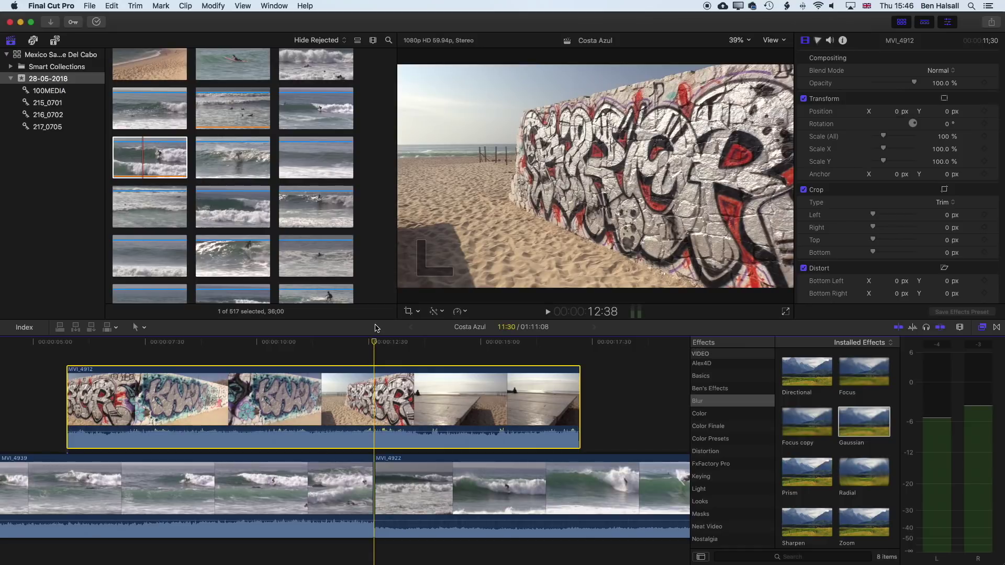
Blade the connected clip MVI_4912 at 12:38 and delete the part after the cut.
{"action": "key", "text": "super+b"}
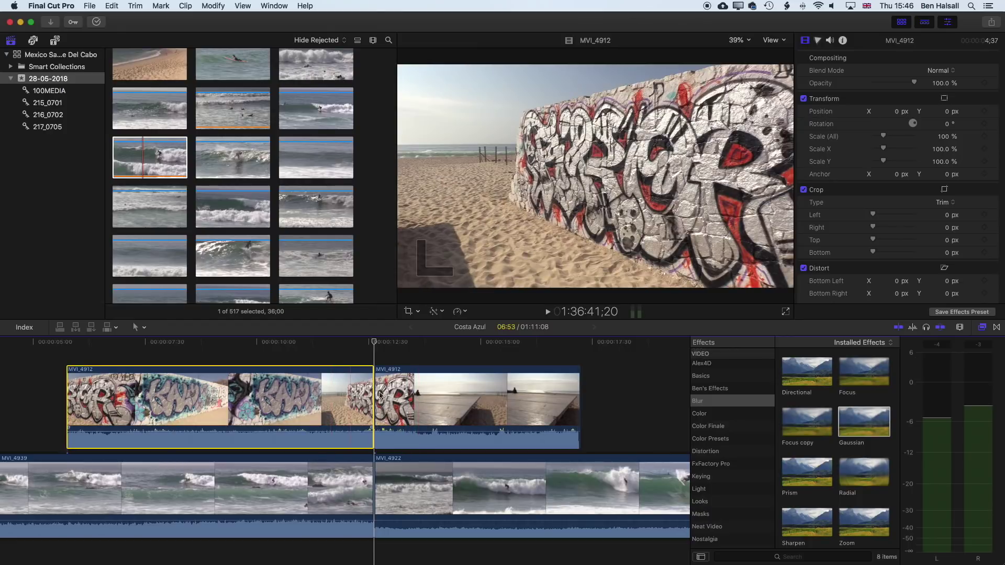
{"action": "left_click", "coordinate": [426, 396]}
{"action": "key", "text": "Delete"}
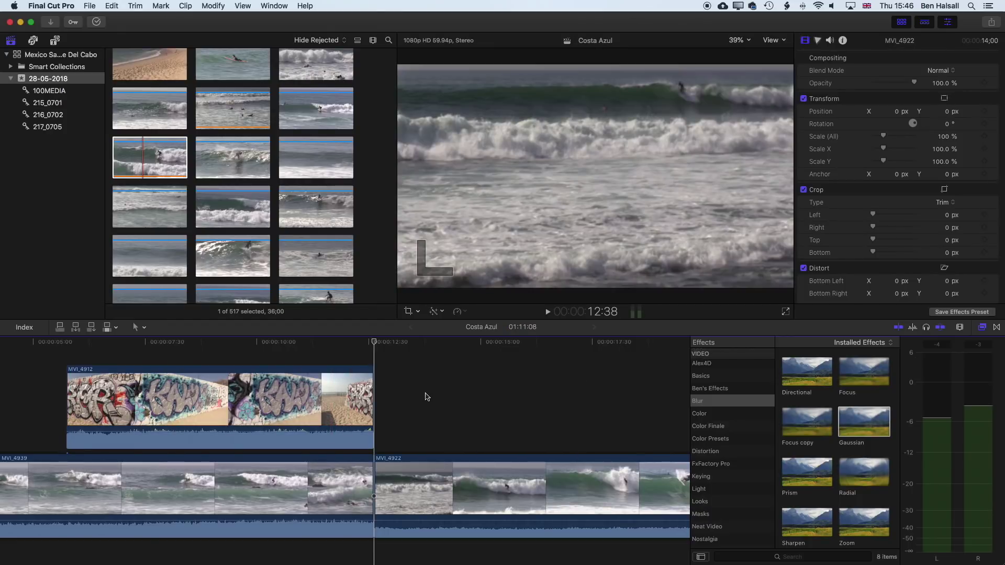
Reduce the clip height in the timeline to a thin strip and place the playhead at 9:26.
{"action": "left_click", "coordinate": [959, 327]}
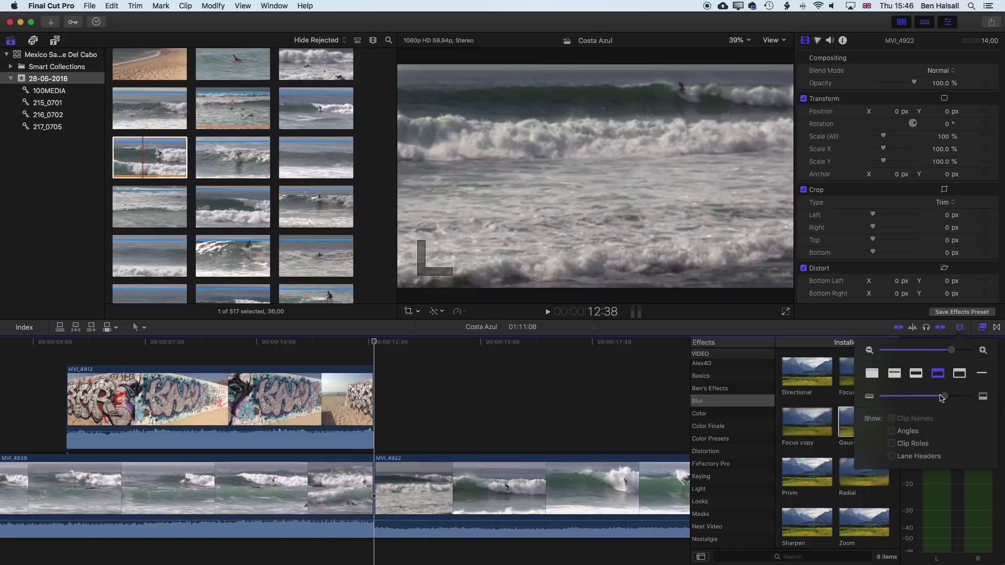
{"action": "left_click_drag", "start_coordinate": [945, 398], "coordinate": [894, 396]}
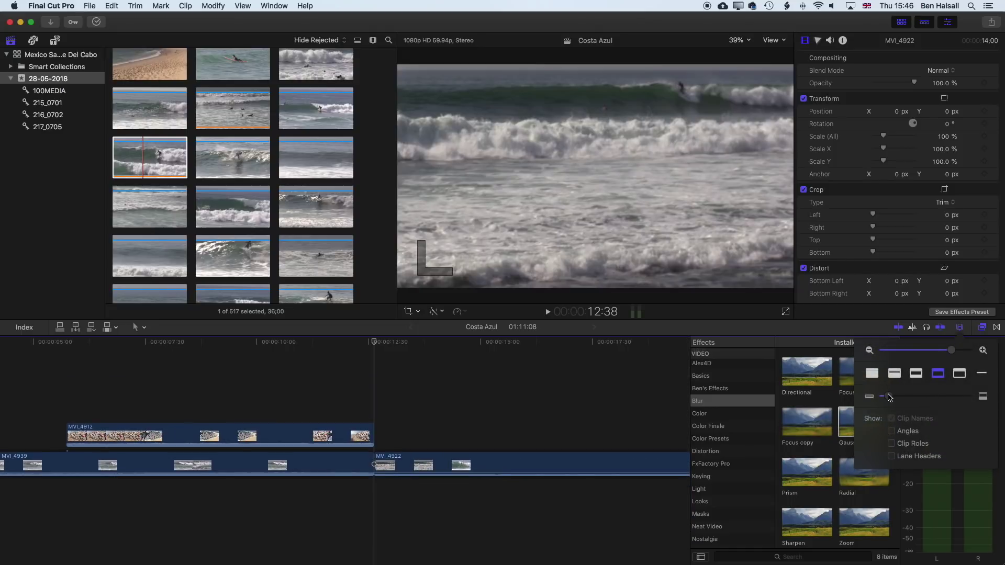
{"action": "left_click", "coordinate": [233, 341]}
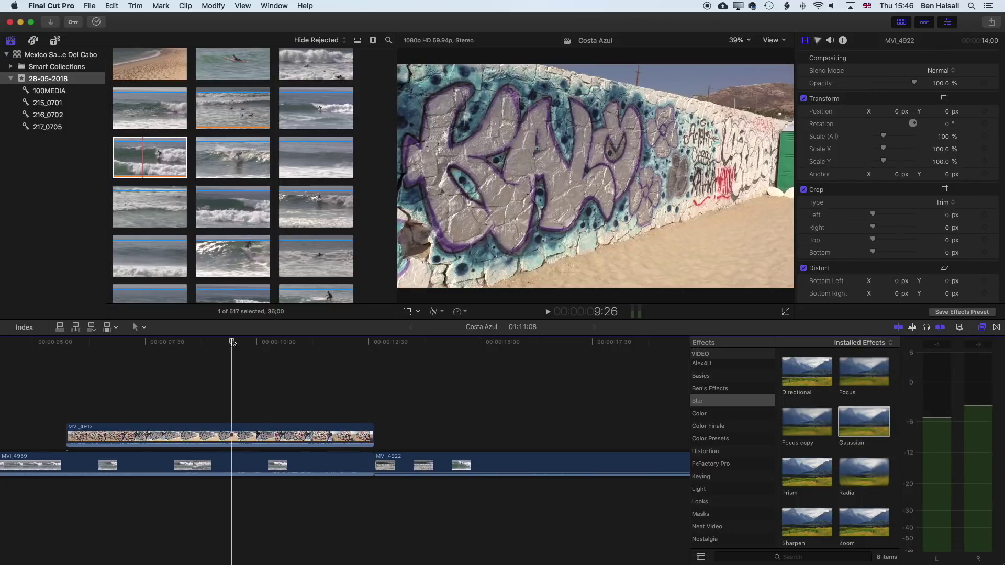
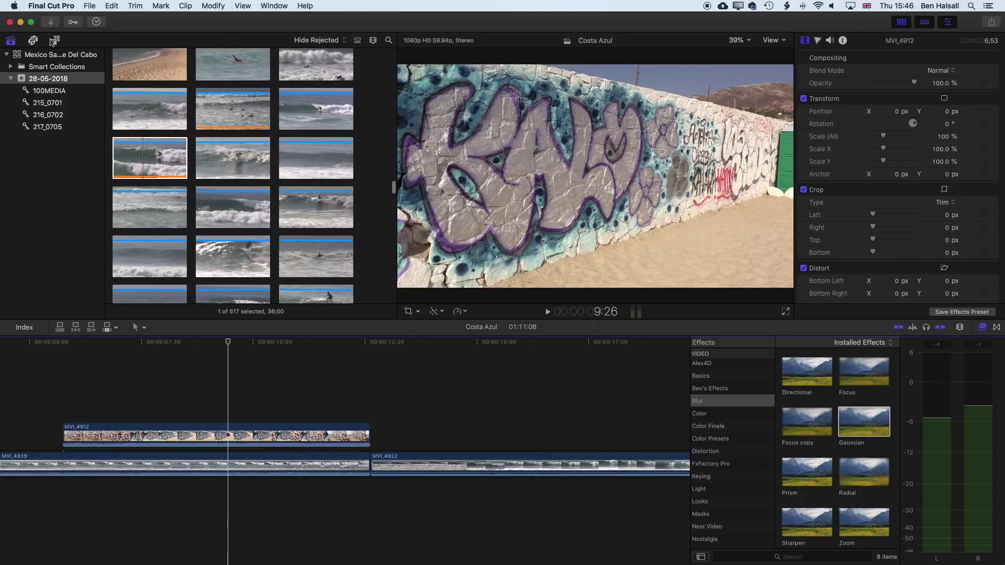
Add a Basic Title from Bumper/Opener above MVI_4912 at 8:05, and stack a copy starting slightly later above it.
{"action": "left_click", "coordinate": [48, 152]}
{"action": "left_click_drag", "start_coordinate": [188, 90], "coordinate": [167, 414]}
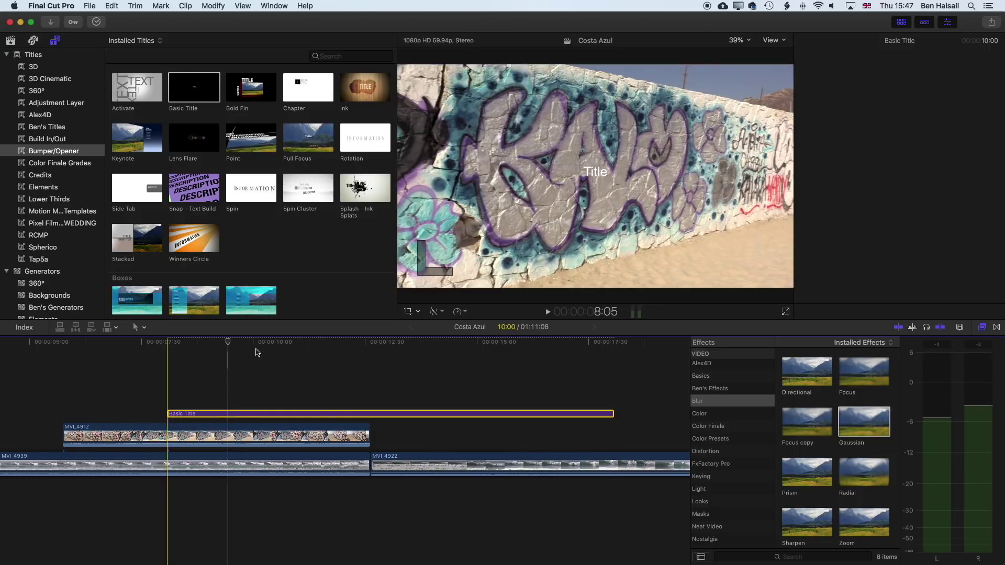
{"action": "double_click", "coordinate": [231, 414]}
{"action": "left_click_drag", "start_coordinate": [228, 415], "coordinate": [283, 407]}
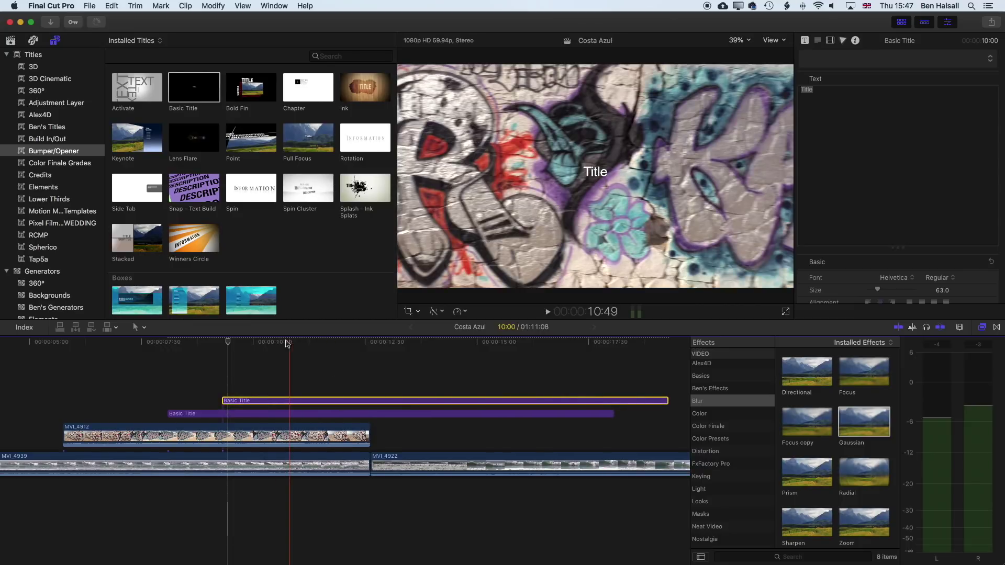
Set the lower Basic Title's text to "surf" and apply the BOLD 2D style to it.
{"action": "left_click", "coordinate": [253, 414]}
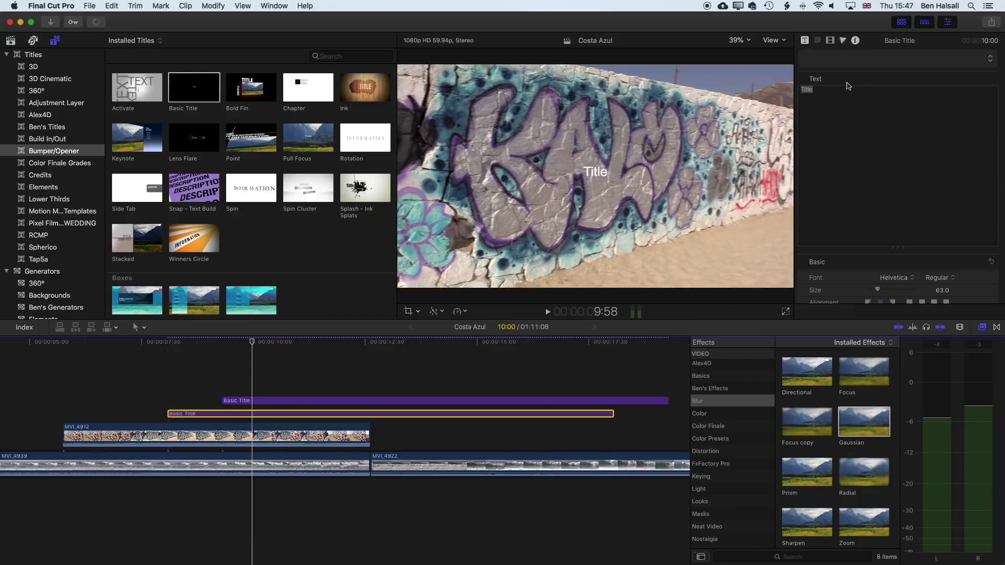
{"action": "left_click", "coordinate": [815, 89]}
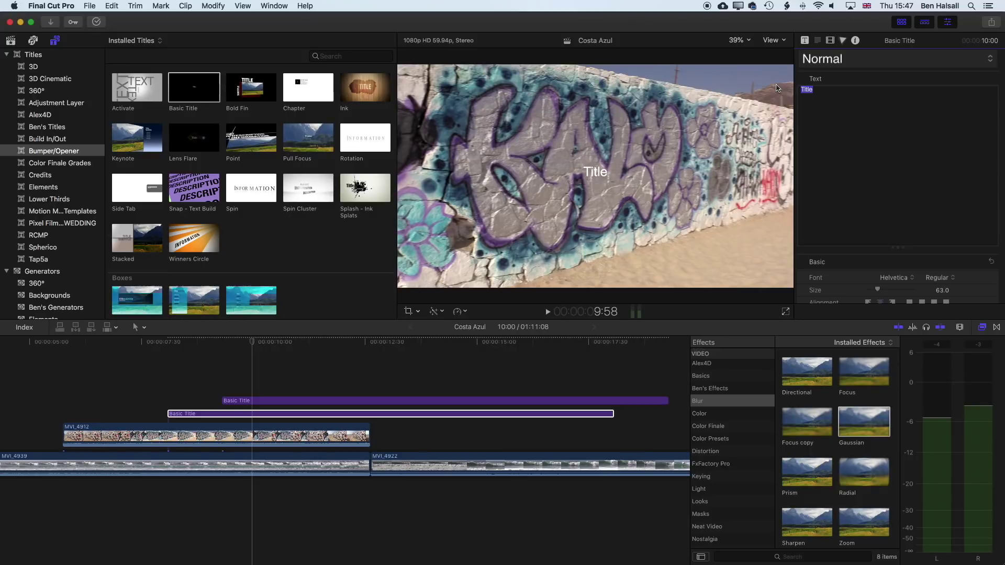
{"action": "type", "text": "surf"}
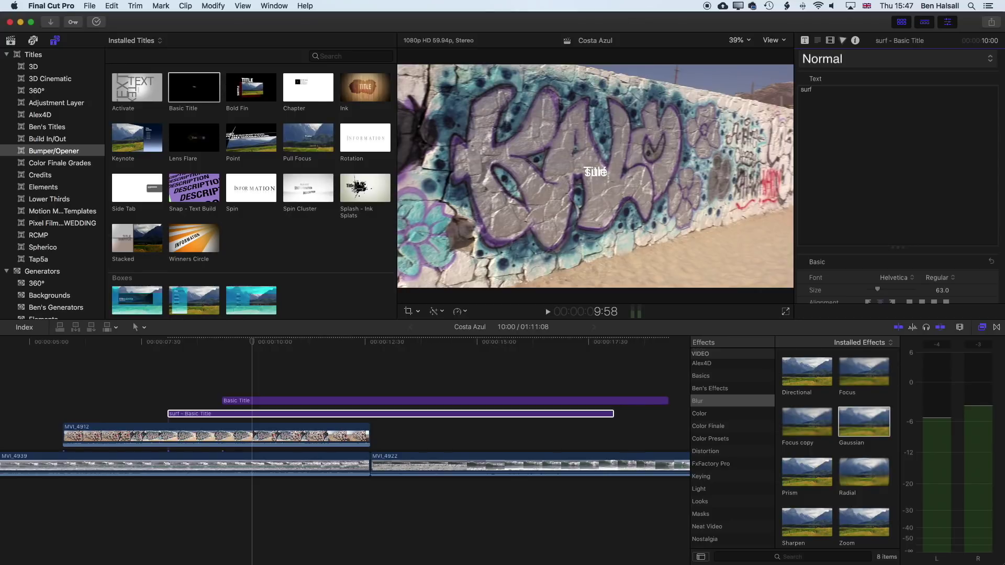
{"action": "left_click", "coordinate": [887, 48]}
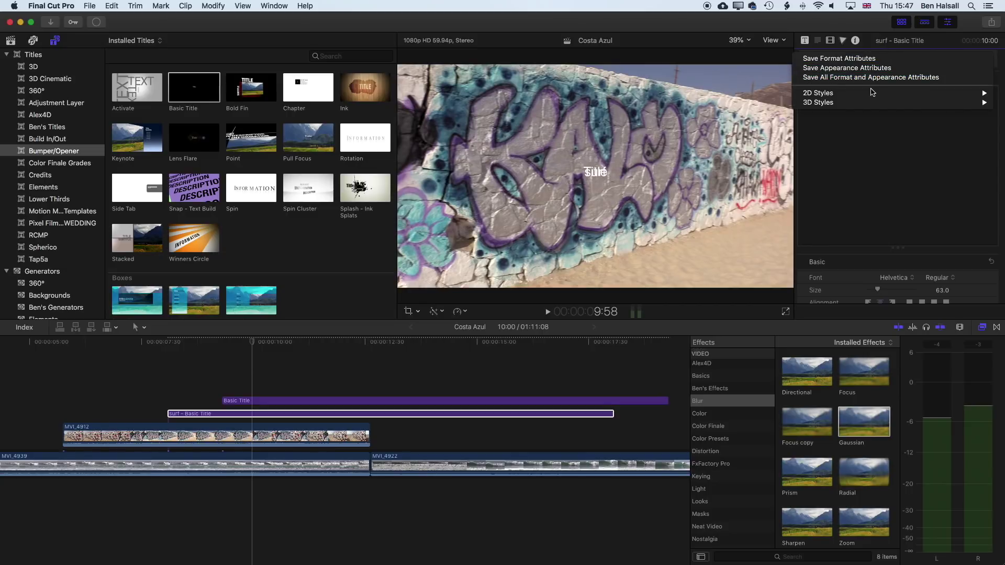
{"action": "mouse_move", "coordinate": [871, 93]}
{"action": "left_click", "coordinate": [727, 121]}
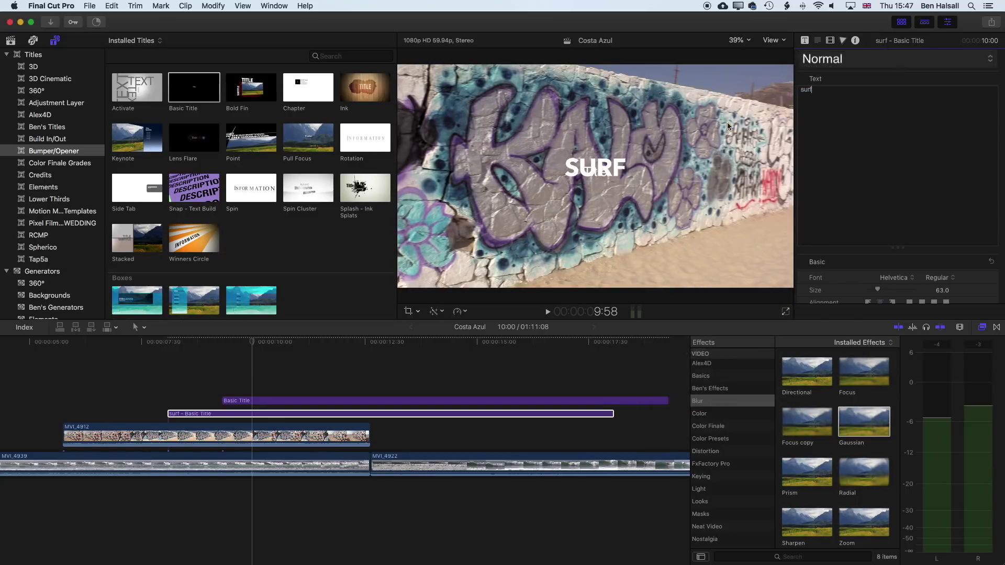
Set the upper Basic Title's text to "trip" in the BOLD 2D style, positioned directly beneath SURF in the viewer.
{"action": "left_click", "coordinate": [288, 400]}
{"action": "type", "text": "trip"}
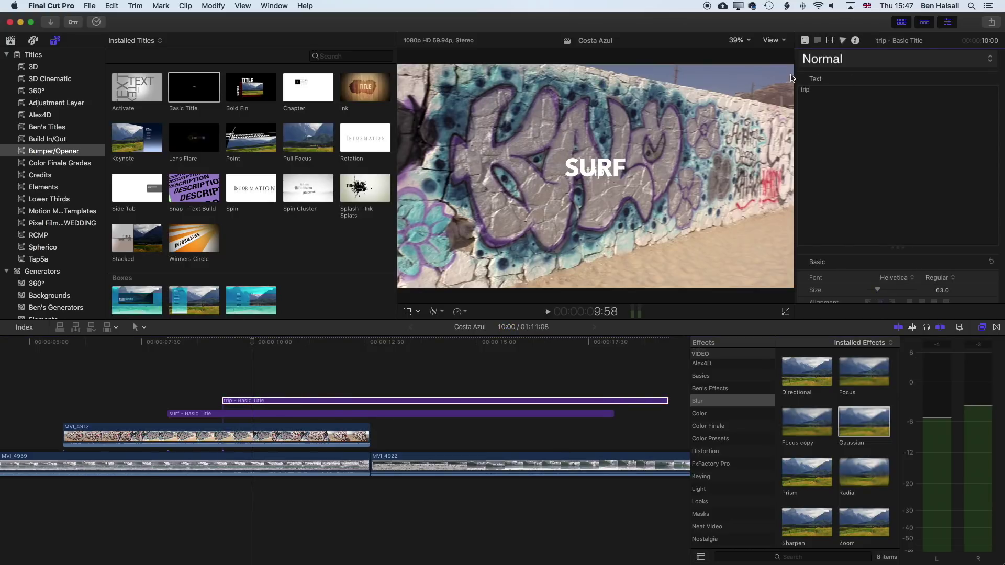
{"action": "left_click", "coordinate": [814, 63]}
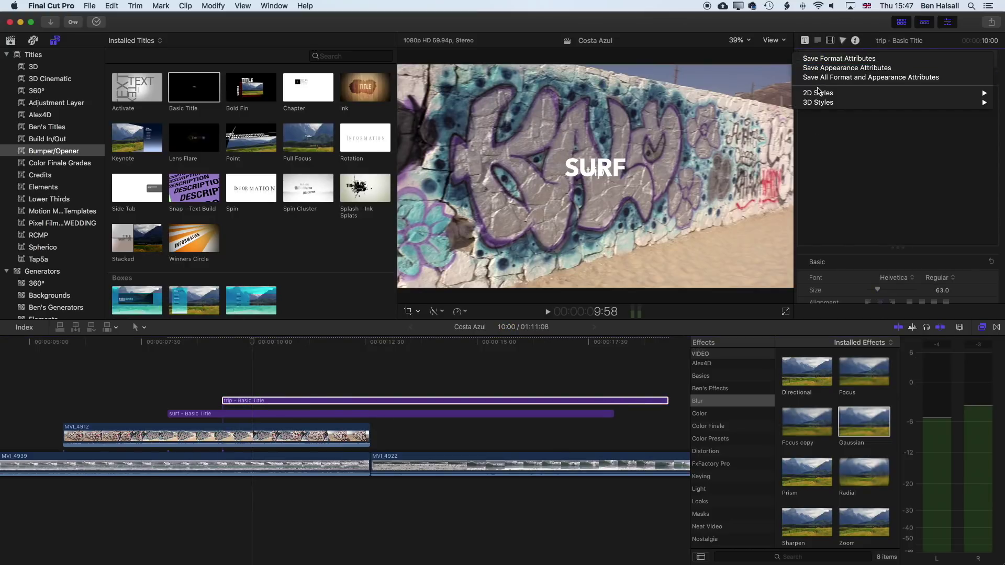
{"action": "mouse_move", "coordinate": [826, 93]}
{"action": "left_click", "coordinate": [745, 123]}
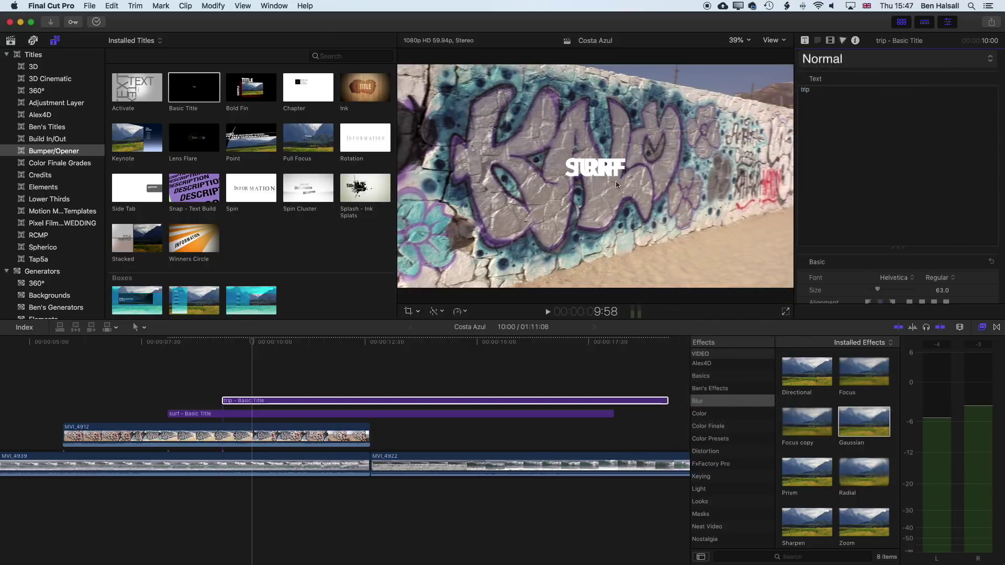
{"action": "left_click_drag", "start_coordinate": [589, 171], "coordinate": [592, 195]}
Extend the end of the connected clip MVI_4912 over MVI_4922 to a duration of 8:21, and return the playhead to 12:38.
{"action": "left_click_drag", "start_coordinate": [253, 366], "coordinate": [371, 348]}
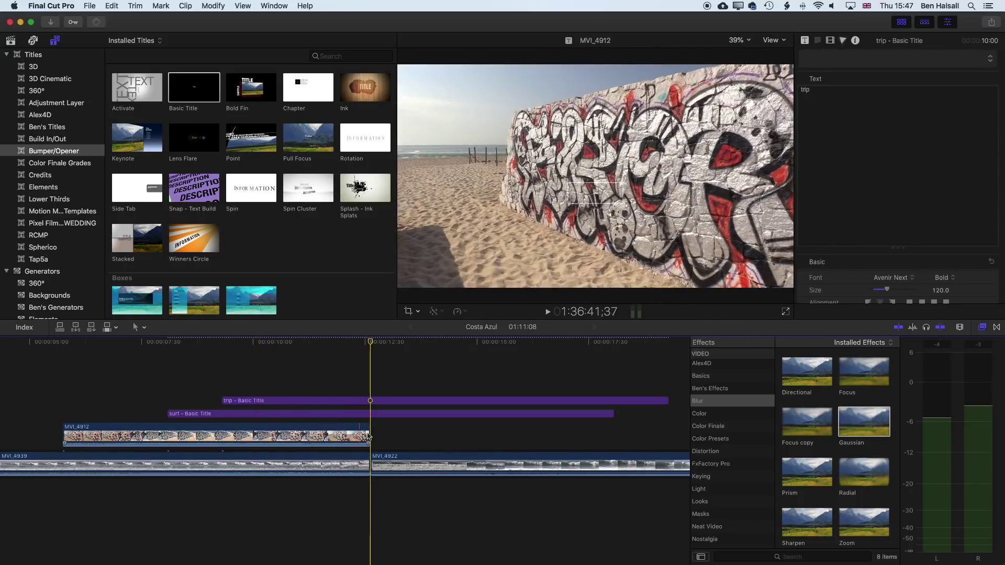
{"action": "left_click_drag", "start_coordinate": [369, 435], "coordinate": [435, 433]}
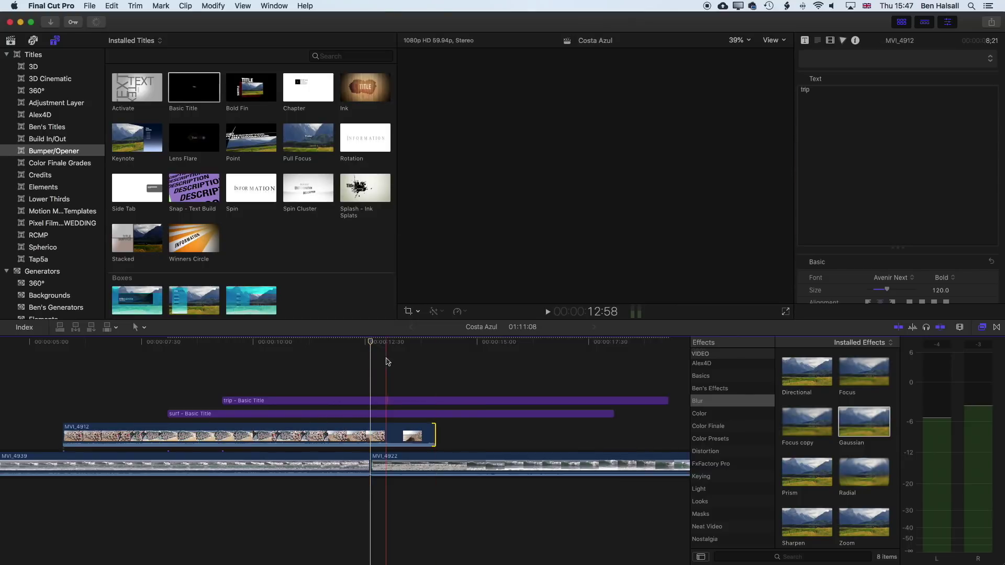
{"action": "left_click", "coordinate": [273, 343]}
{"action": "left_click_drag", "start_coordinate": [271, 344], "coordinate": [371, 345]}
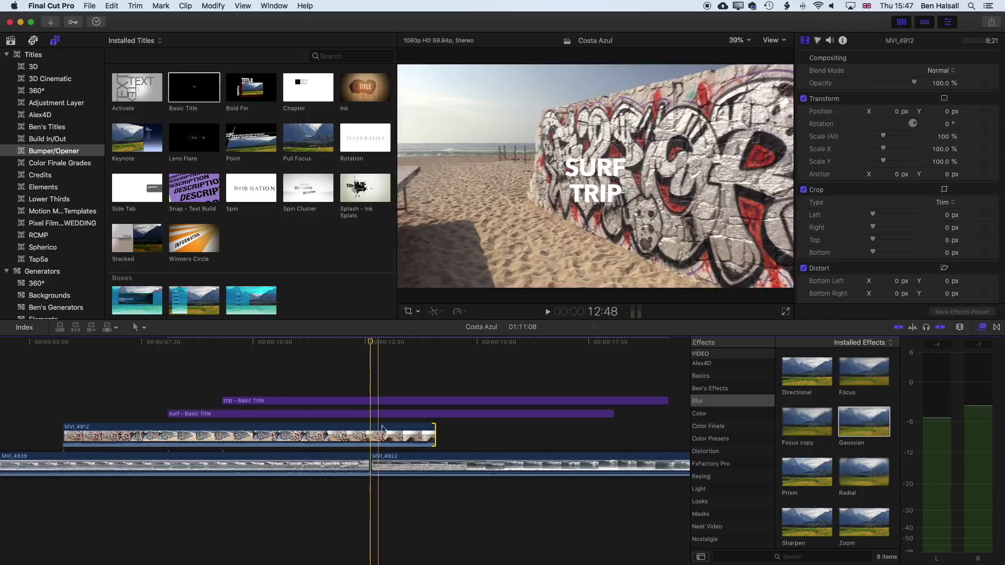
{"action": "left_click", "coordinate": [364, 467]}
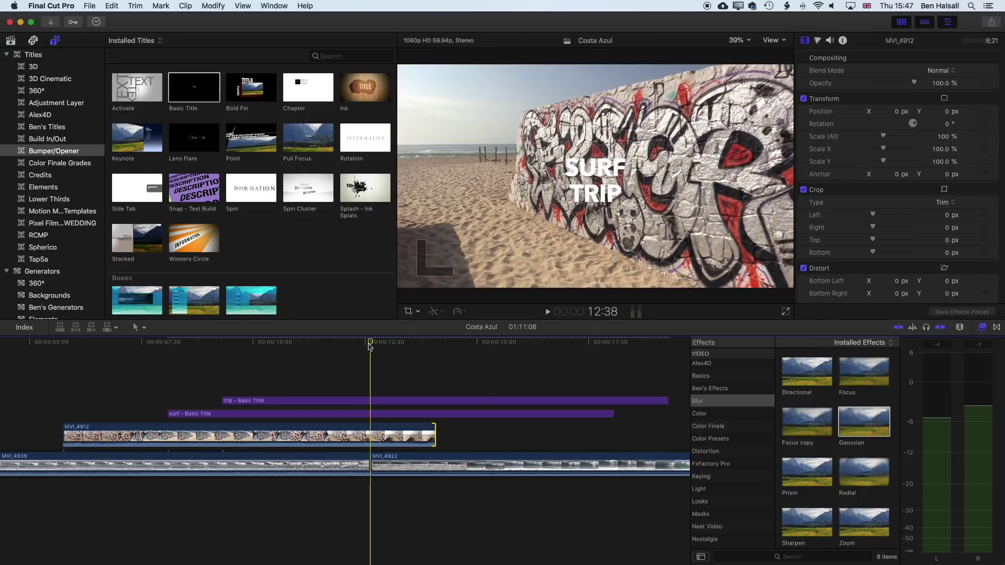
{"action": "left_click", "coordinate": [371, 359]}
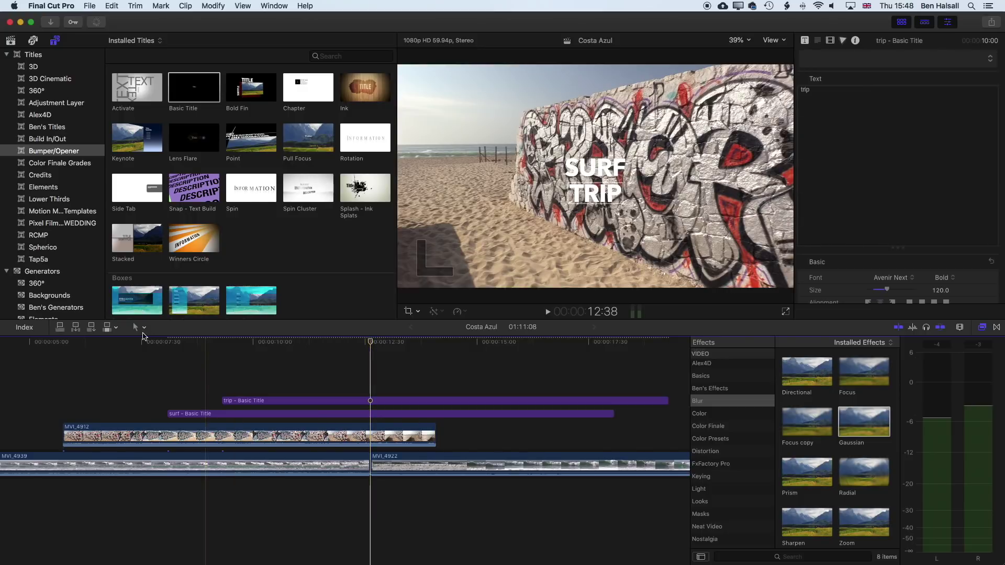
Choose the Blade tool and cut both titles and MVI_4912 together at 12:38 with Blade All, undoing and repeating the cut.
{"action": "left_click", "coordinate": [145, 331]}
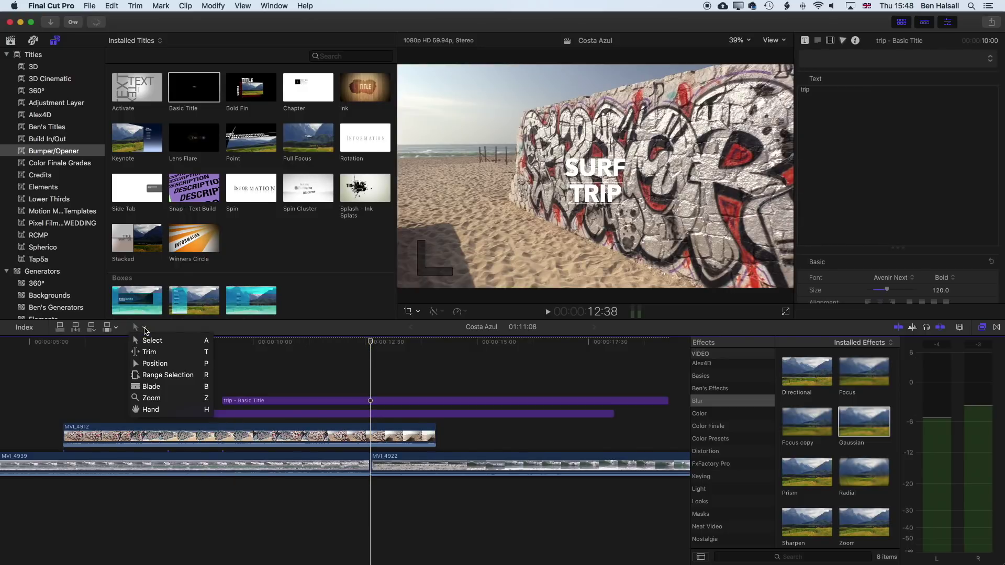
{"action": "left_click", "coordinate": [163, 387]}
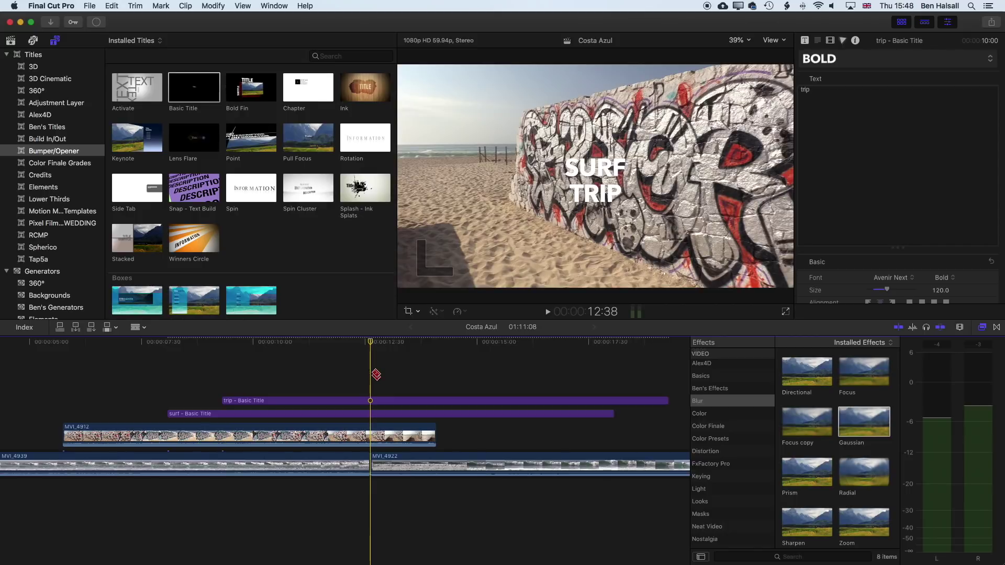
{"action": "key", "text": "shift+super+b"}
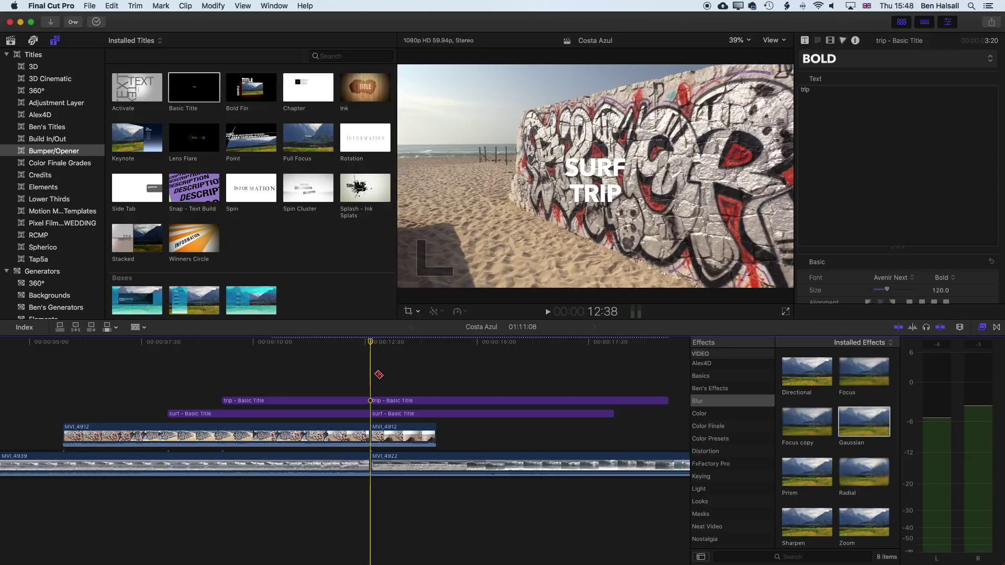
{"action": "key", "text": "super+z"}
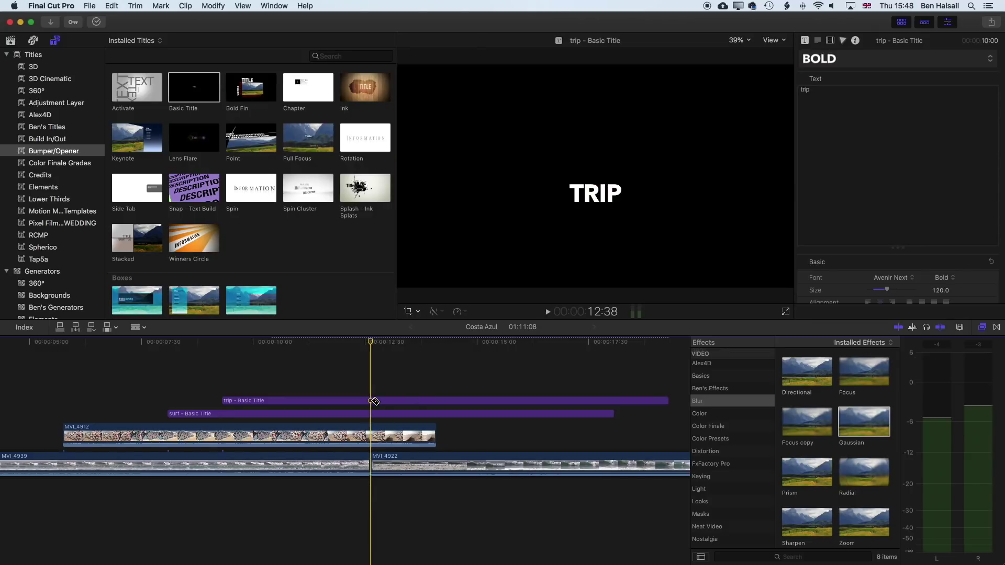
{"action": "key", "text": "shift+super+z"}
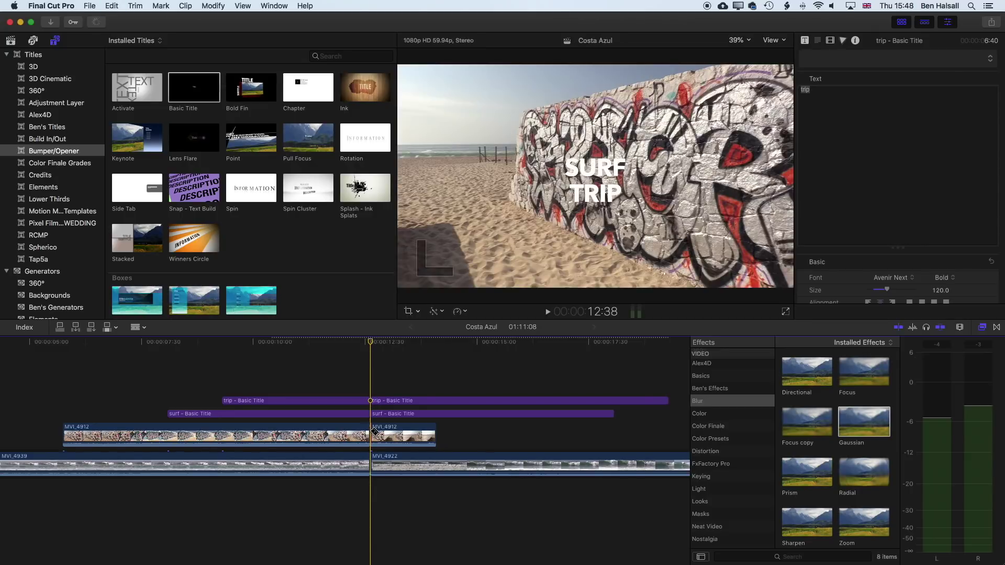
{"action": "key", "text": "alt+super+s"}
{"action": "key", "text": "super+z"}
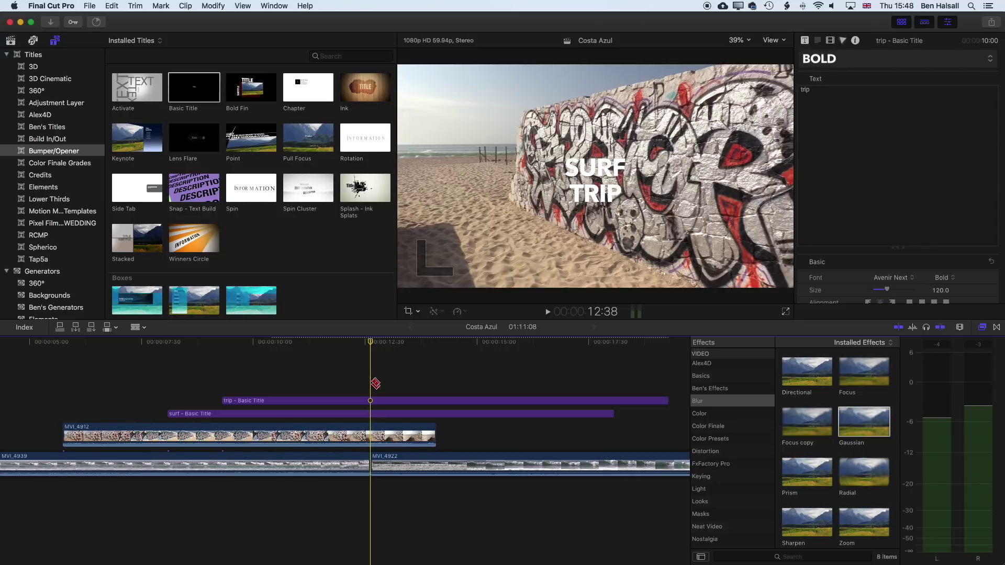
{"action": "key", "text": "super+shift+b"}
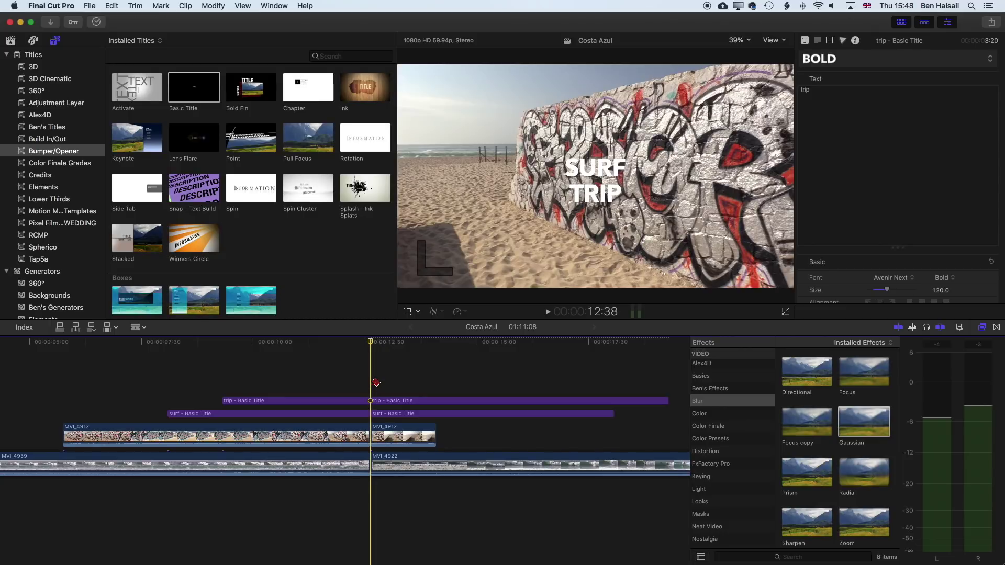
Select the cut-off parts of both titles and MVI_4912 after 12:38 with the Select tool and delete them.
{"action": "key", "text": "a"}
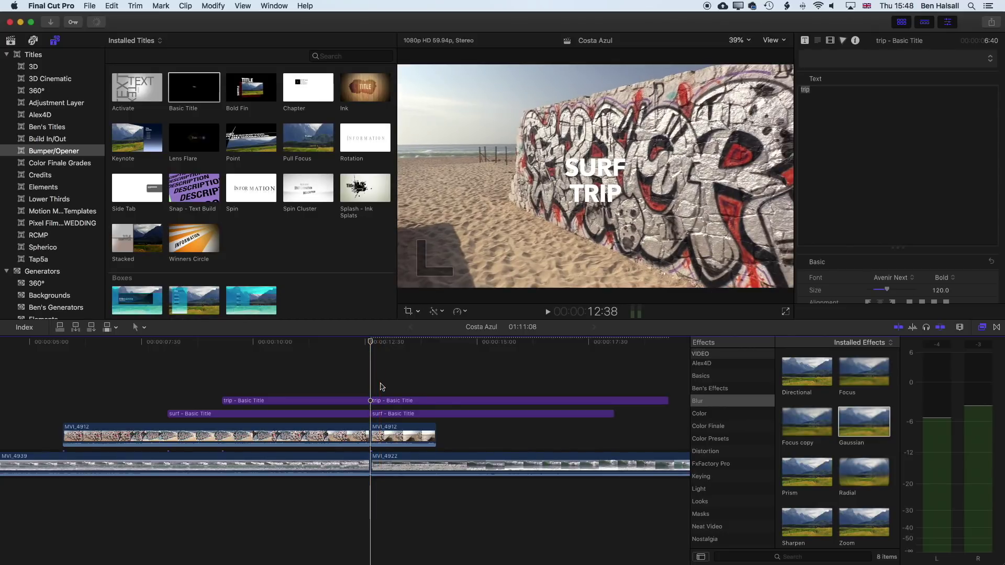
{"action": "left_click_drag", "start_coordinate": [381, 386], "coordinate": [405, 434]}
{"action": "key", "text": "Delete"}
Play the timeline from 12:00 across the end of the titles into MVI_4922, and play it again from 12:38.
{"action": "left_click_drag", "start_coordinate": [370, 343], "coordinate": [343, 344]}
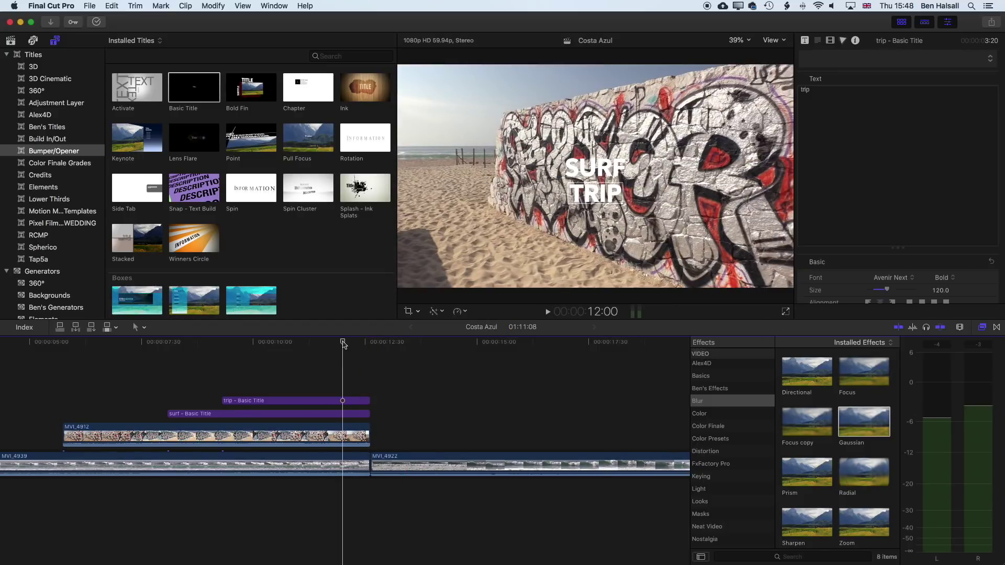
{"action": "key", "text": "space"}
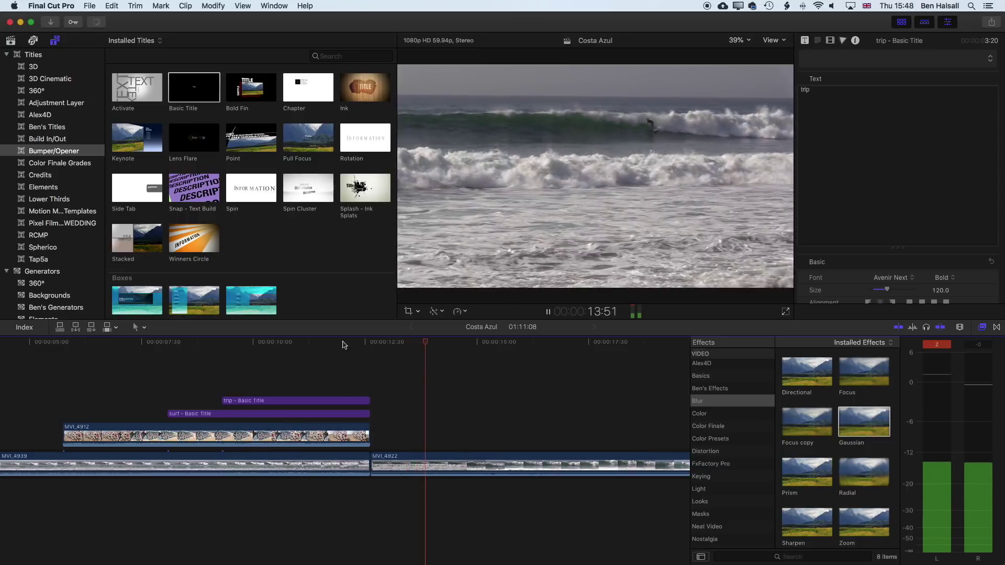
{"action": "left_click", "coordinate": [343, 343]}
{"action": "key", "text": "space"}
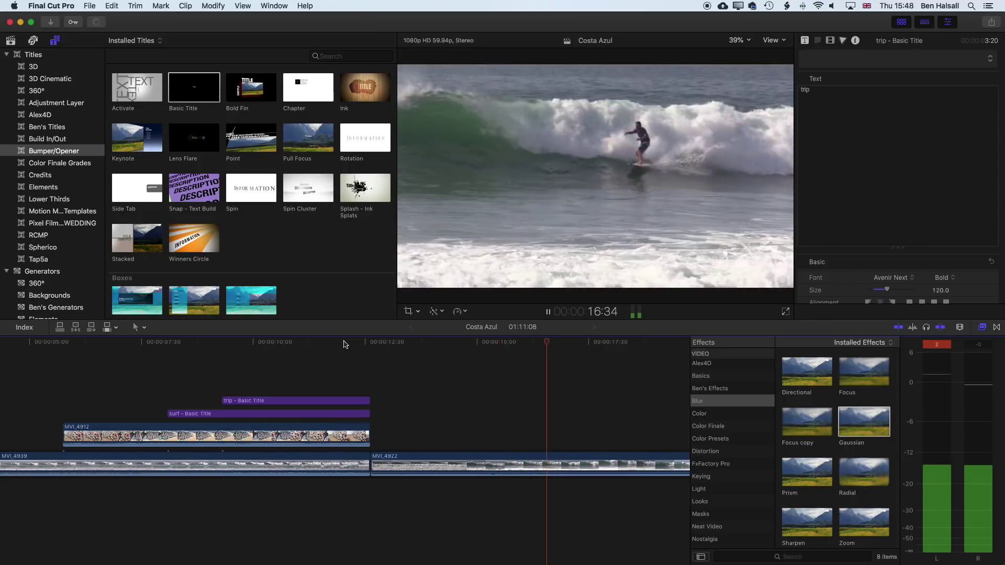
{"action": "left_click", "coordinate": [344, 342]}
{"action": "left_click", "coordinate": [371, 343]}
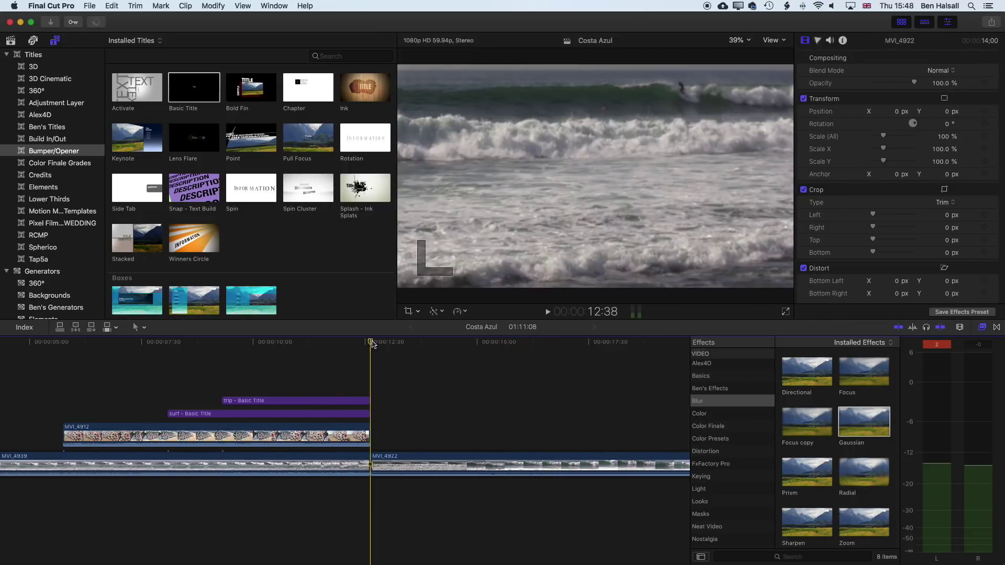
{"action": "key", "text": "space"}
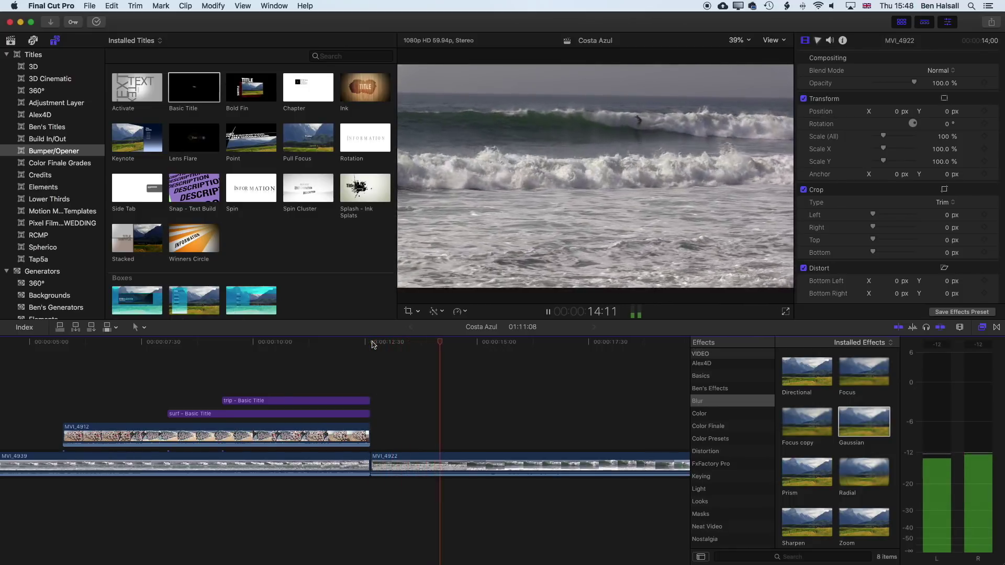
{"action": "key", "text": "space"}
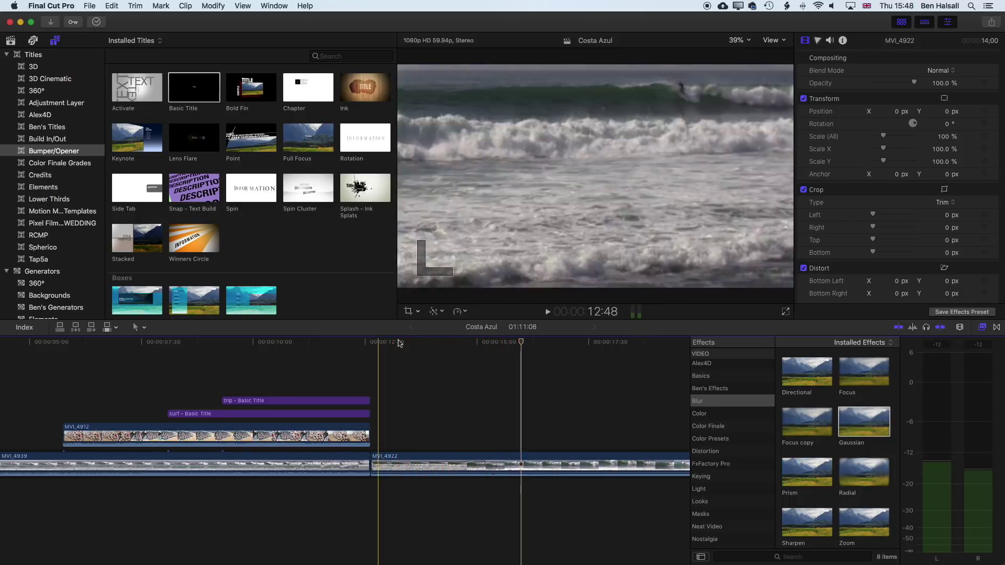
Delete a 1:47 range of MVI_4922 starting at 14:28 with the Range Selection tool, then undo the deletion and clear the range.
{"action": "left_click_drag", "start_coordinate": [487, 344], "coordinate": [518, 347]}
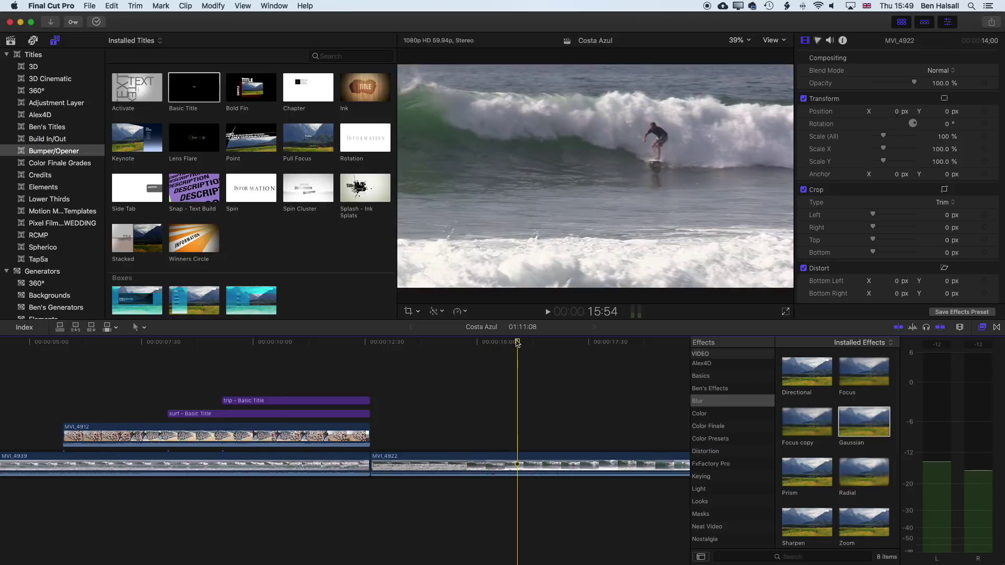
{"action": "left_click_drag", "start_coordinate": [517, 343], "coordinate": [435, 342]}
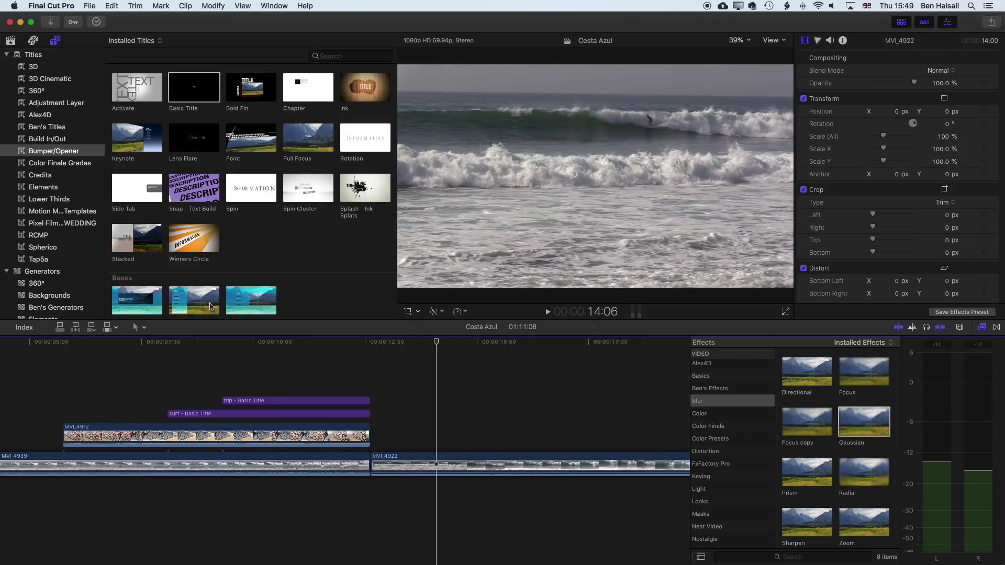
{"action": "left_click", "coordinate": [144, 328]}
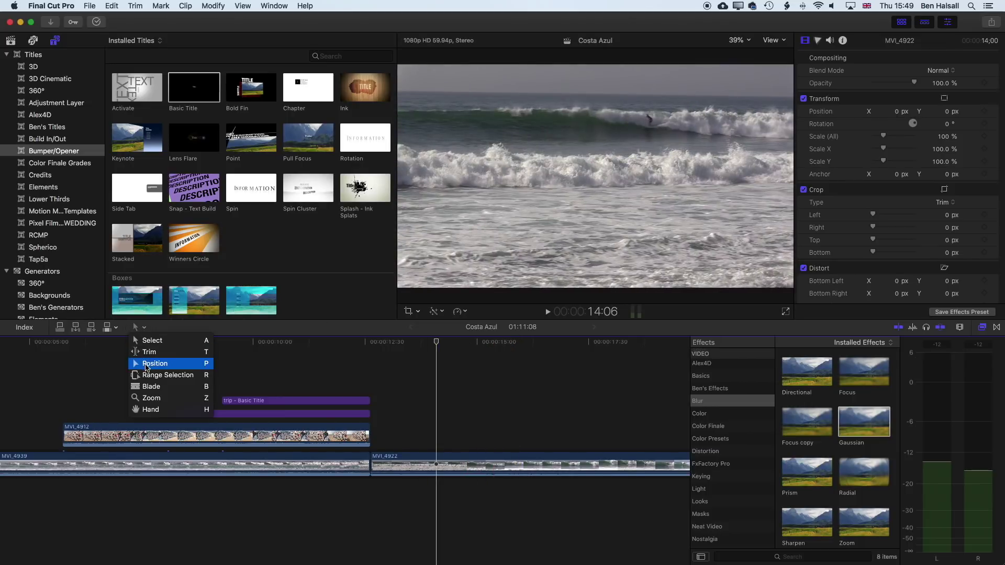
{"action": "left_click", "coordinate": [146, 377]}
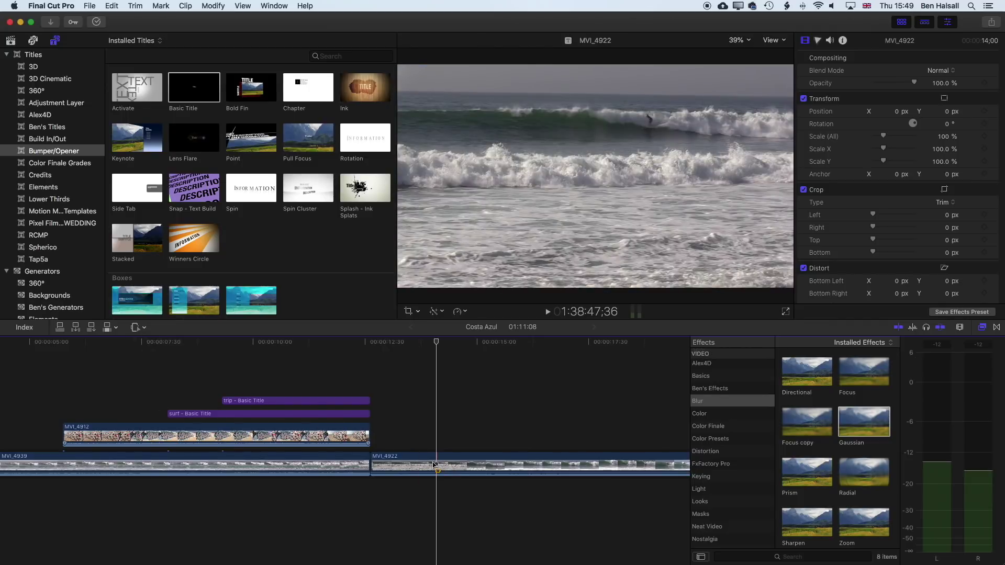
{"action": "mouse_move", "coordinate": [436, 342]}
{"action": "left_mouse_down"}
{"action": "mouse_move", "coordinate": [420, 343]}
{"action": "mouse_move", "coordinate": [461, 347]}
{"action": "mouse_move", "coordinate": [453, 345]}
{"action": "left_mouse_up"}
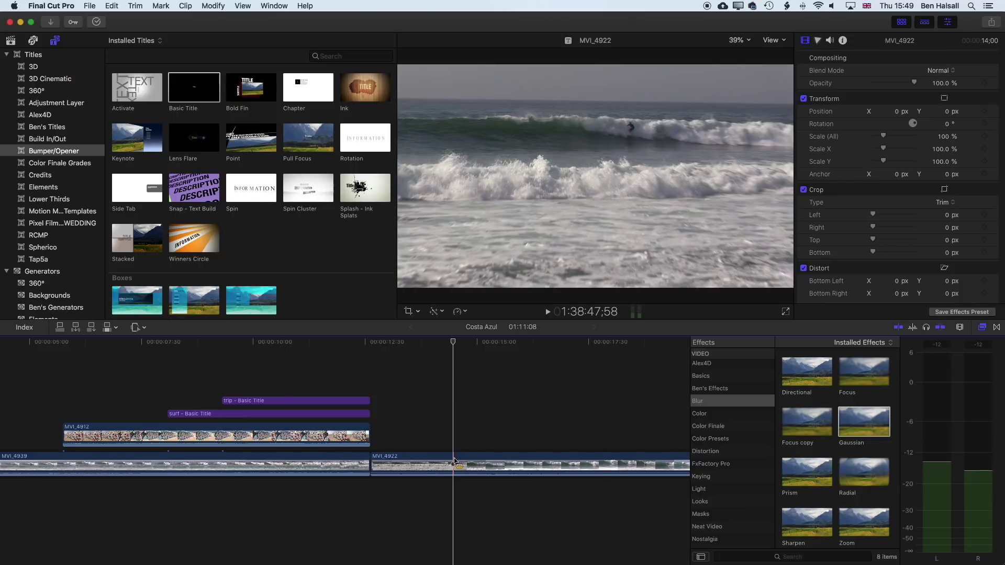
{"action": "left_click_drag", "start_coordinate": [454, 462], "coordinate": [533, 462]}
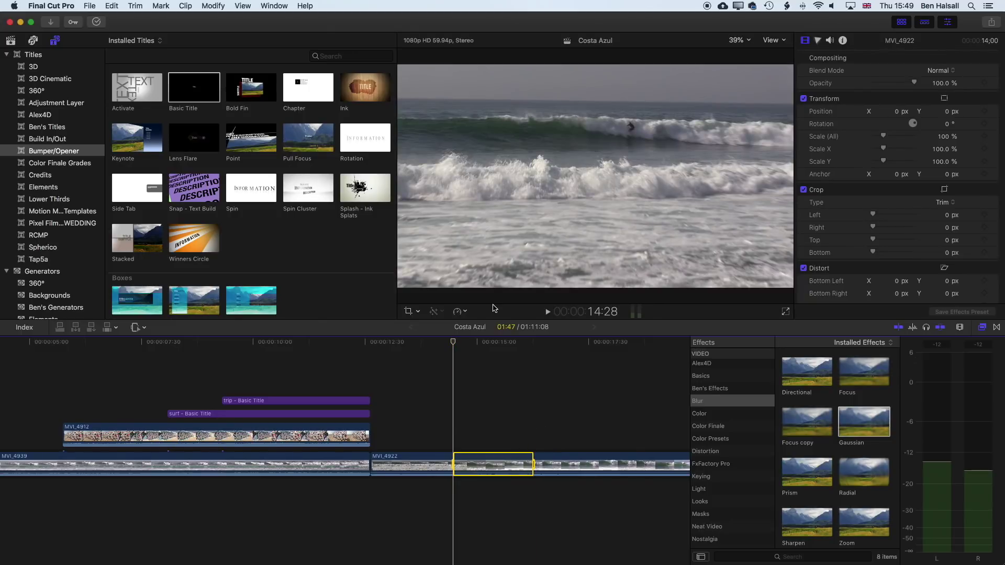
{"action": "key", "text": "Delete"}
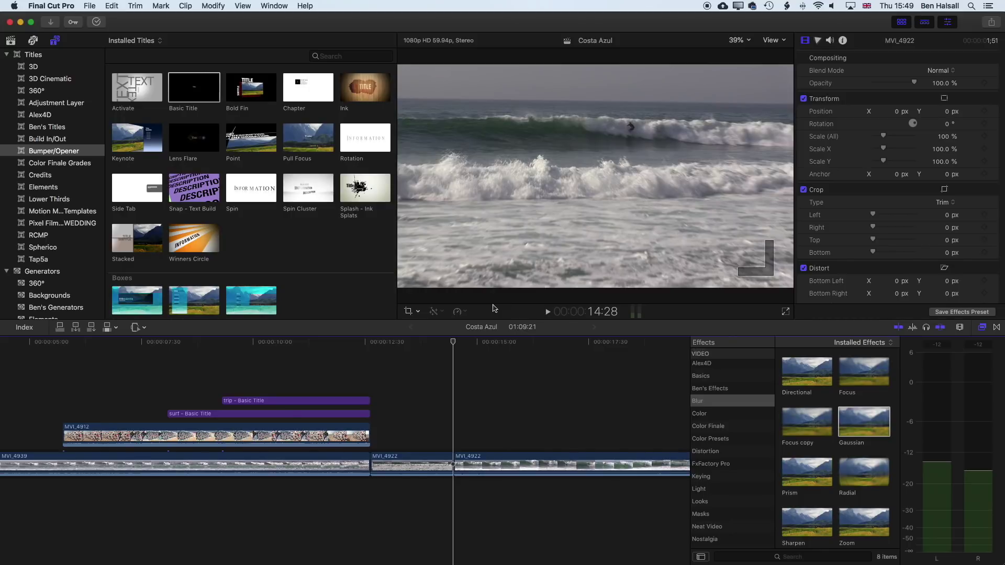
{"action": "key", "text": "c"}
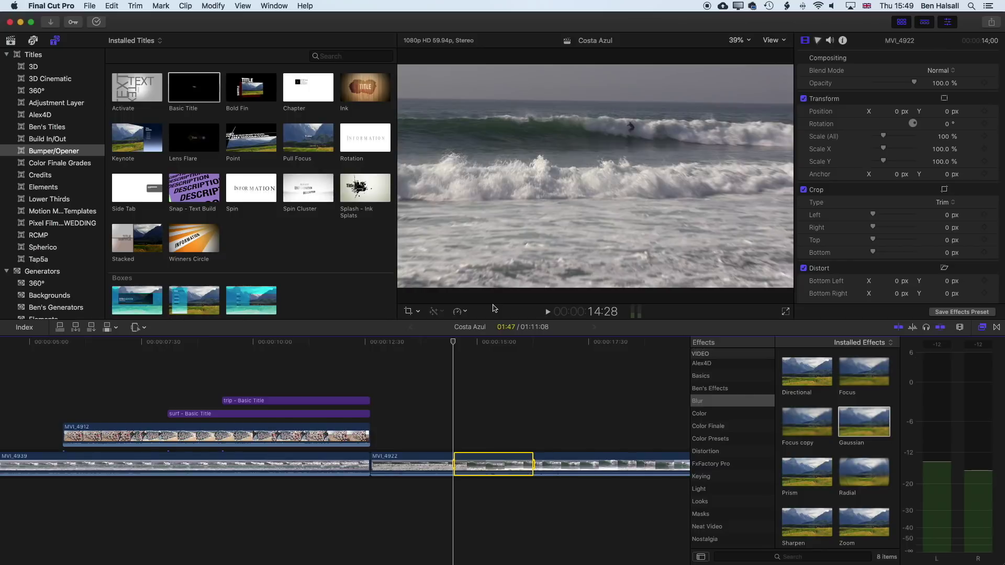
{"action": "key", "text": "super+shift+a"}
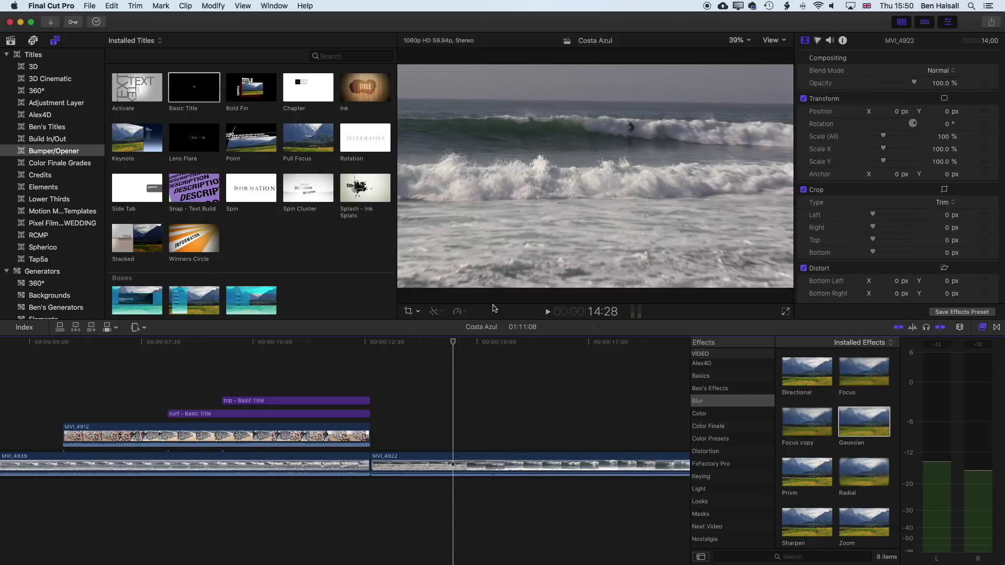
Shuttle back and forth through MVI_4922 to find the cut point and mark the range start at 14:23.
{"action": "key", "text": "space"}
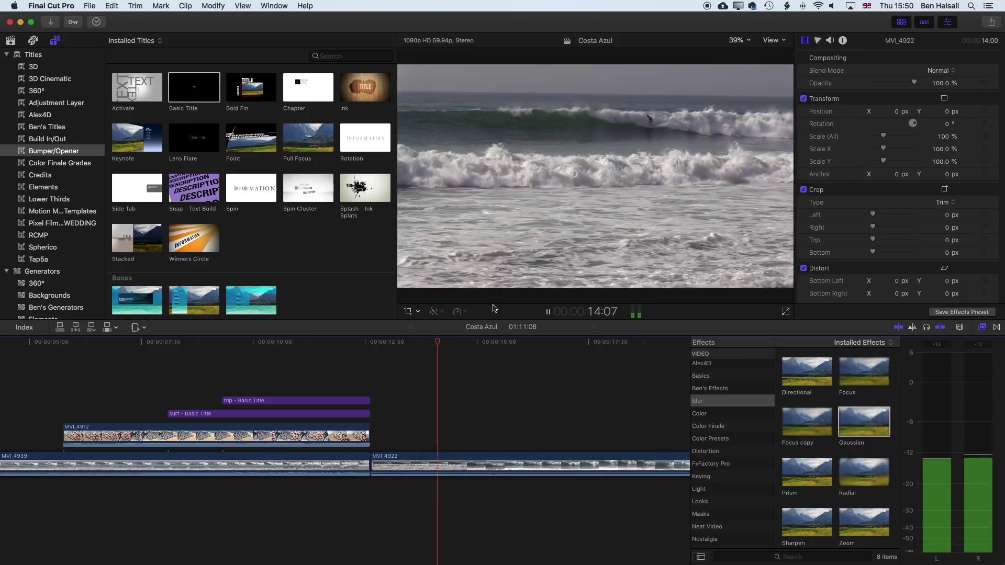
{"action": "key", "text": "j"}
{"action": "key", "text": "k"}
{"action": "key", "text": "l"}
{"action": "key", "text": "k"}
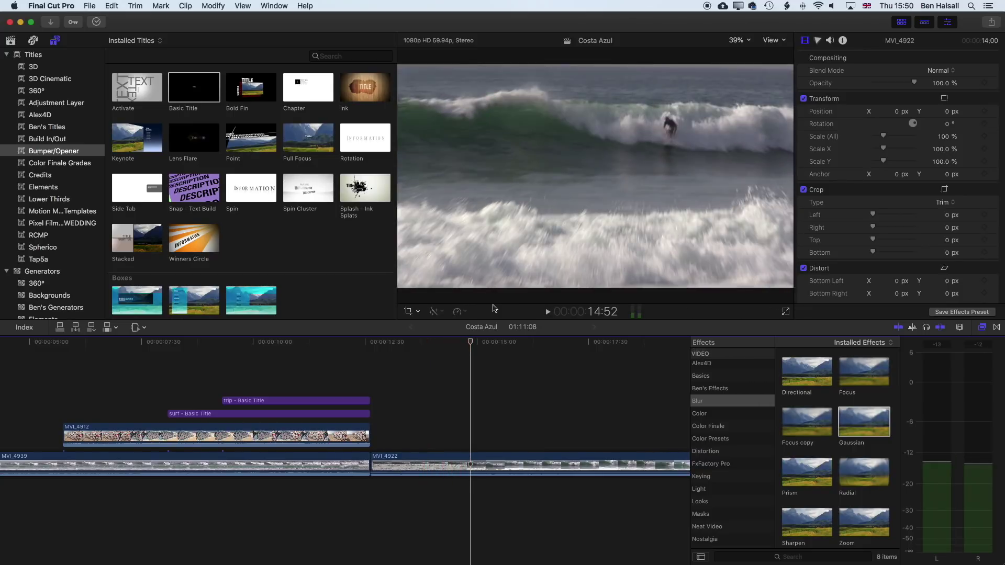
{"action": "key", "text": "j"}
{"action": "key", "text": "k"}
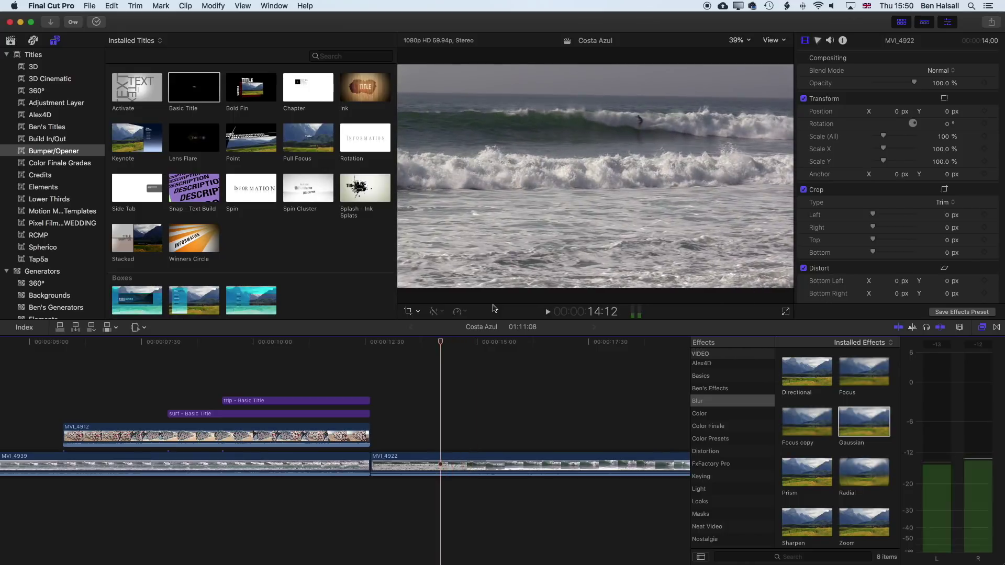
{"action": "key", "text": "k"}
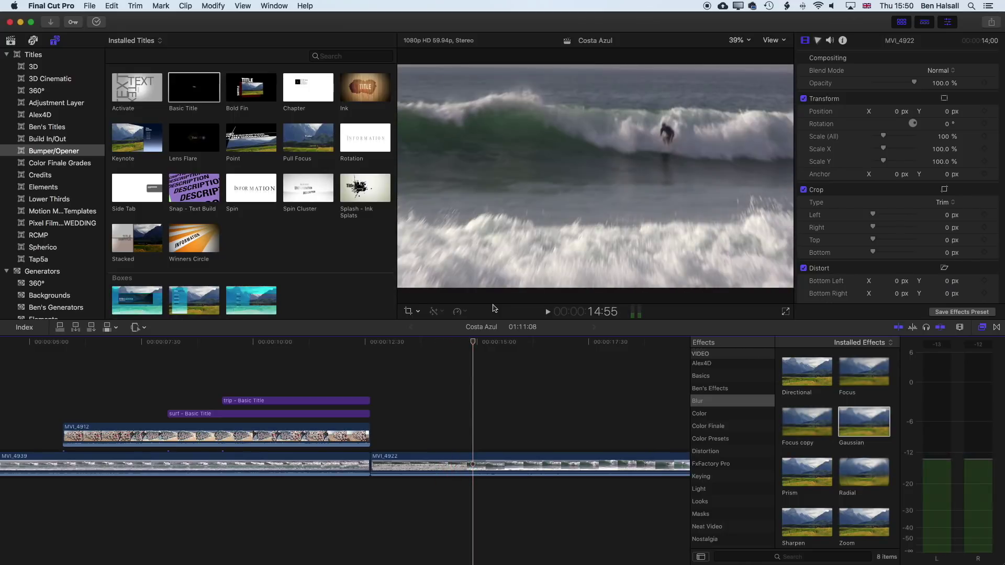
{"action": "key", "text": "j"}
{"action": "key", "text": "k"}
{"action": "key", "text": "l"}
{"action": "key", "text": "k"}
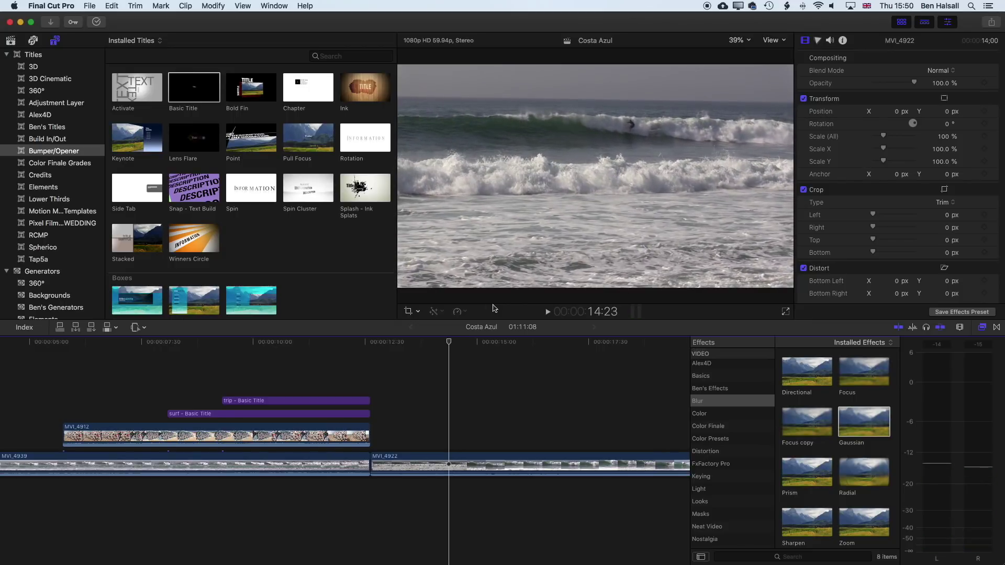
{"action": "key", "text": "k"}
{"action": "key", "text": "Right"}
{"action": "key", "text": "super+b"}
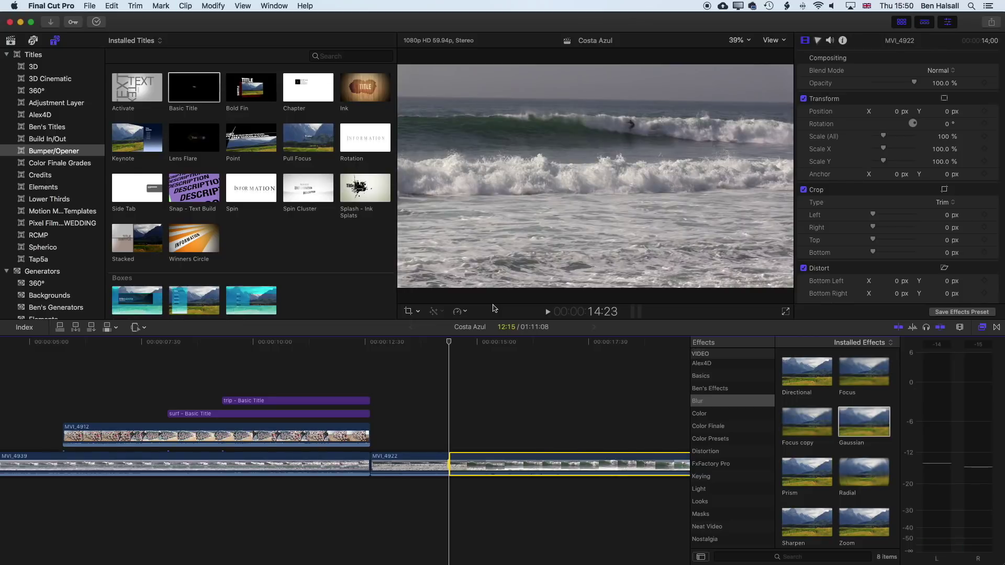
Mark the range end at 16:13 in MVI_4922 and delete the marked 1:51 range.
{"action": "key", "text": "space"}
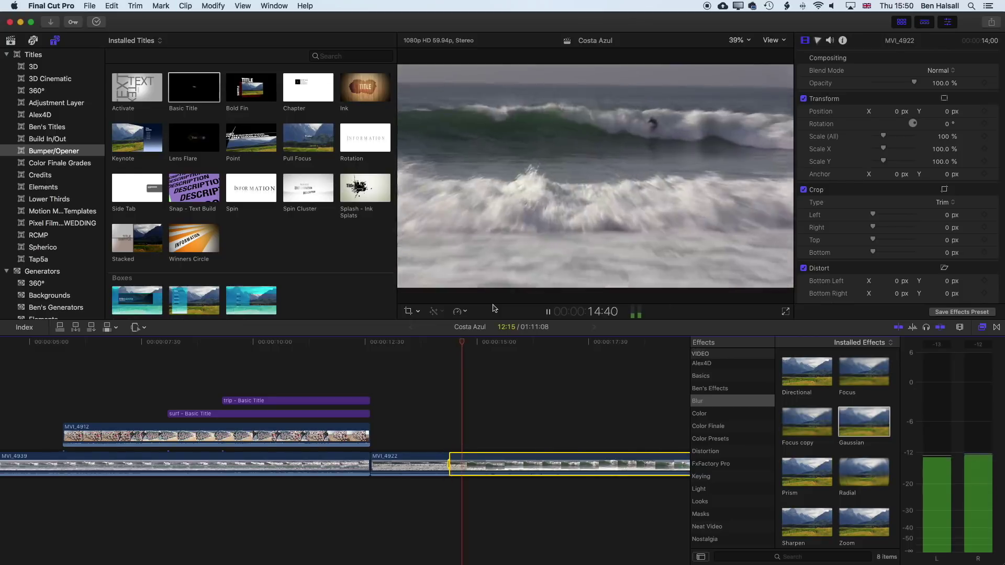
{"action": "key", "text": "space"}
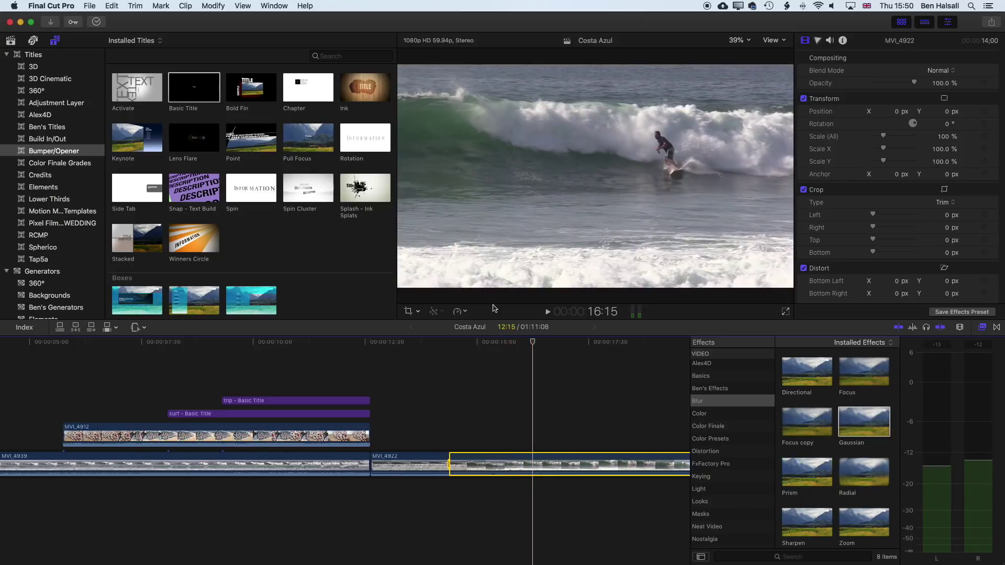
{"action": "key", "text": "Left"}
{"action": "key", "text": "Left"}
{"action": "key", "text": "Left"}
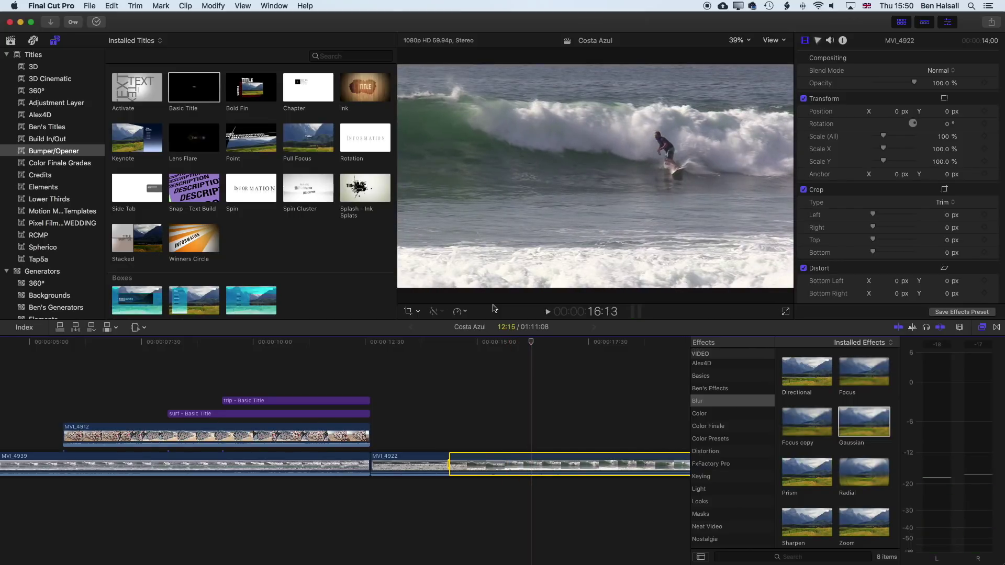
{"action": "key", "text": "o"}
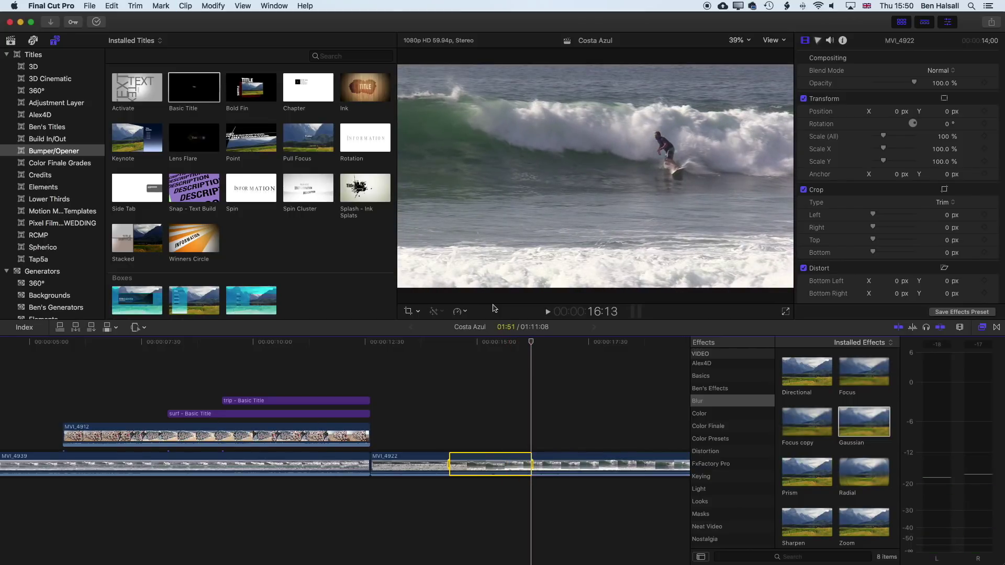
{"action": "key", "text": "Delete"}
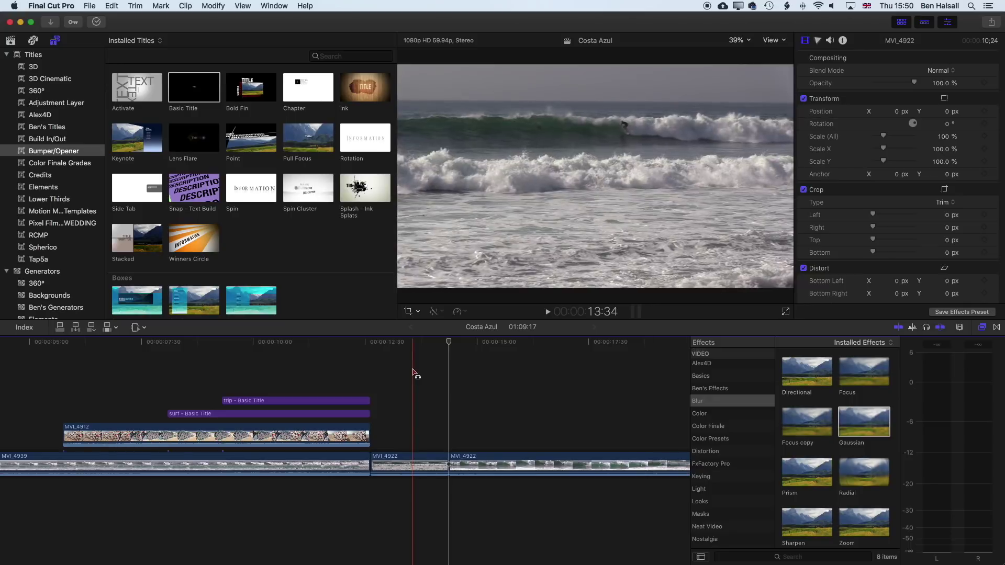
Trim the start of the second MVI_4922 clip to the frame at 14:48 with the Select tool, leaving a duration of 9:59.
{"action": "key", "text": "space"}
{"action": "left_click_drag", "start_coordinate": [489, 343], "coordinate": [469, 346]}
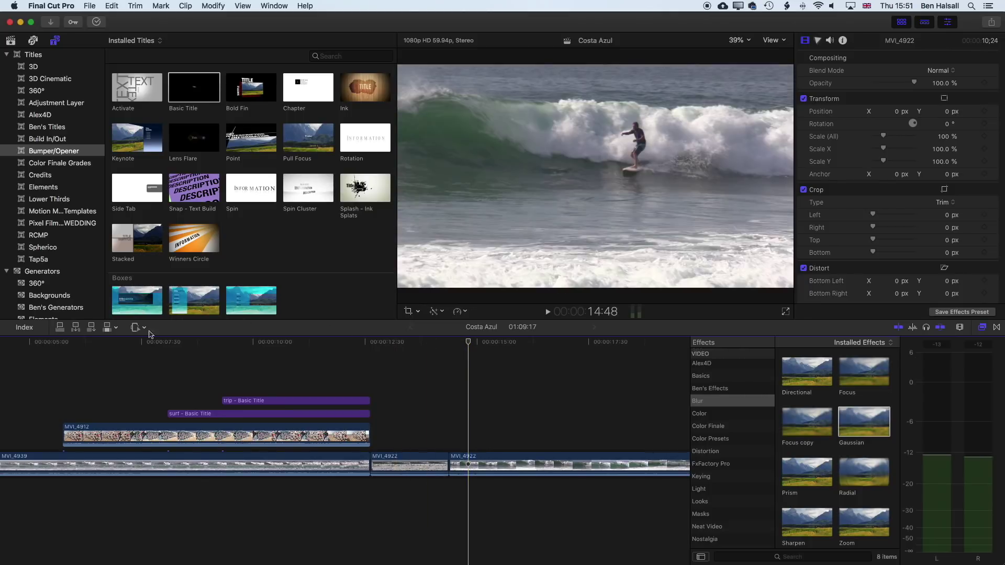
{"action": "left_click", "coordinate": [145, 328]}
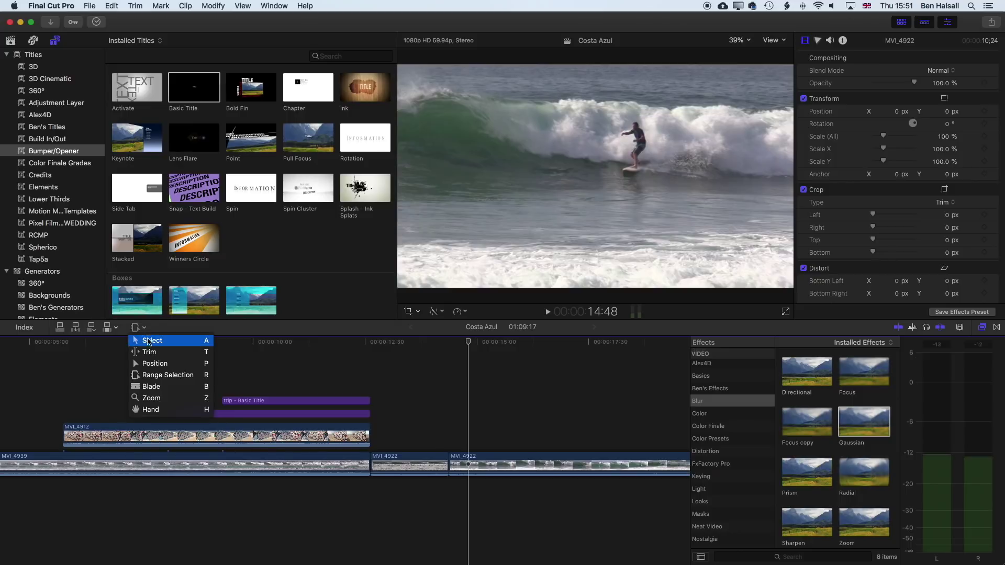
{"action": "left_click", "coordinate": [152, 340]}
{"action": "left_click_drag", "start_coordinate": [452, 467], "coordinate": [469, 465]}
Play back the join between the two MVI_4922 clips, repeating the playback from 13:42.
{"action": "left_click", "coordinate": [450, 402]}
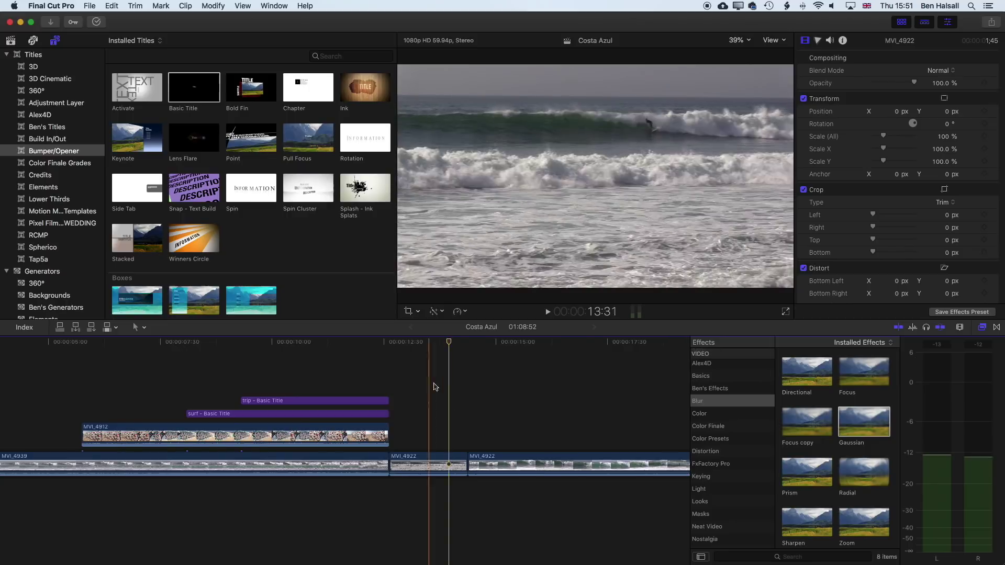
{"action": "key", "text": "space"}
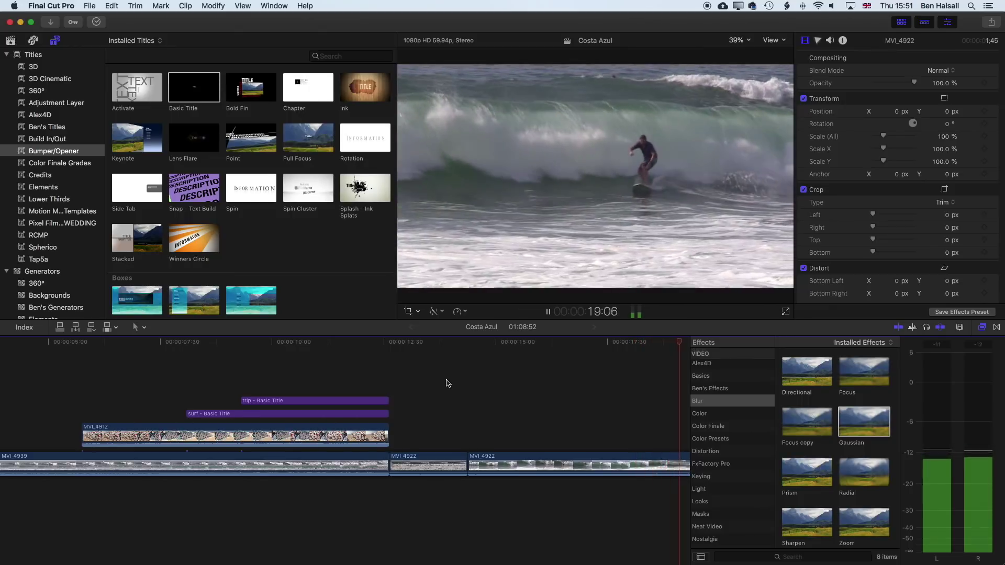
{"action": "key", "text": "space"}
{"action": "left_click", "coordinate": [438, 342]}
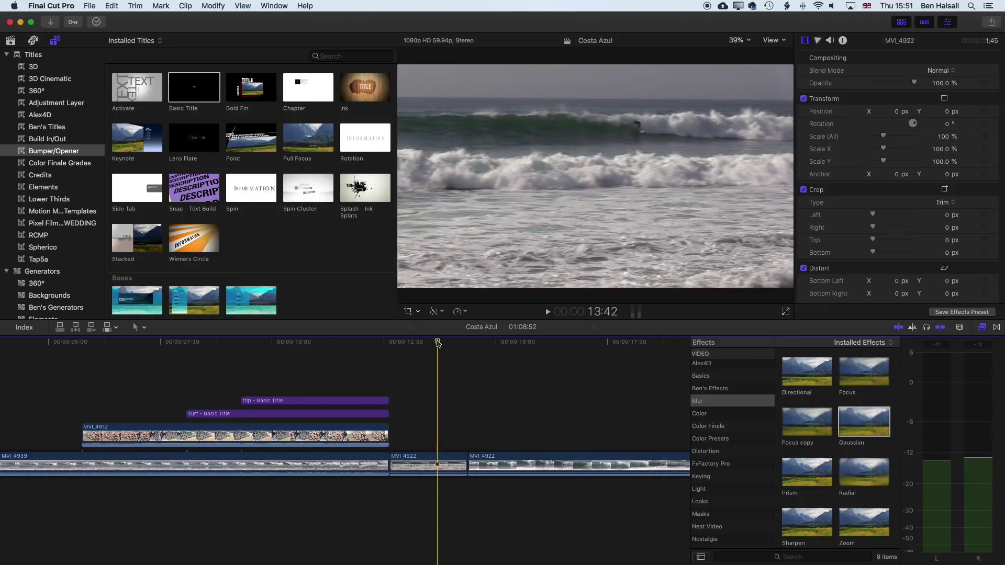
{"action": "key", "text": "space"}
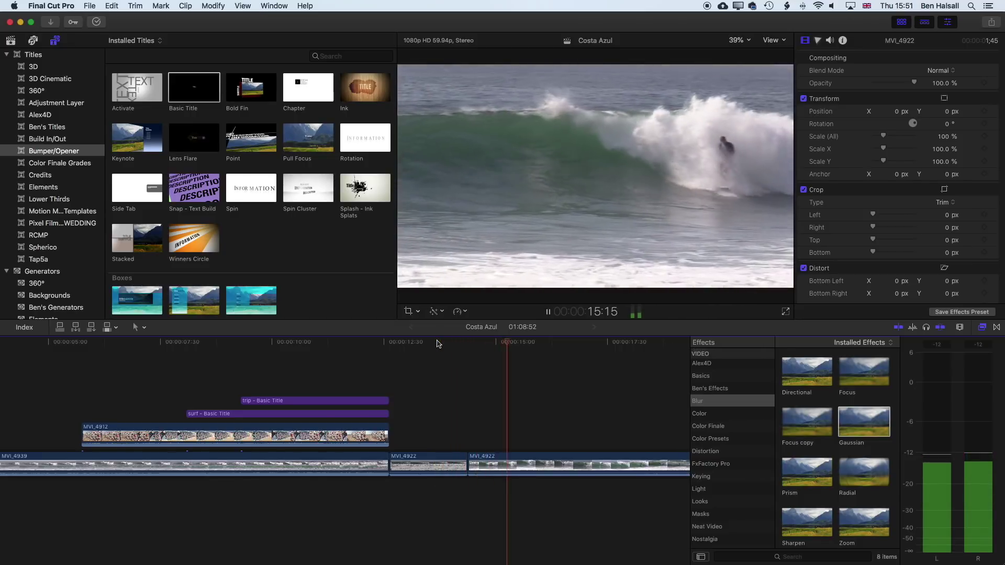
{"action": "key", "text": "space"}
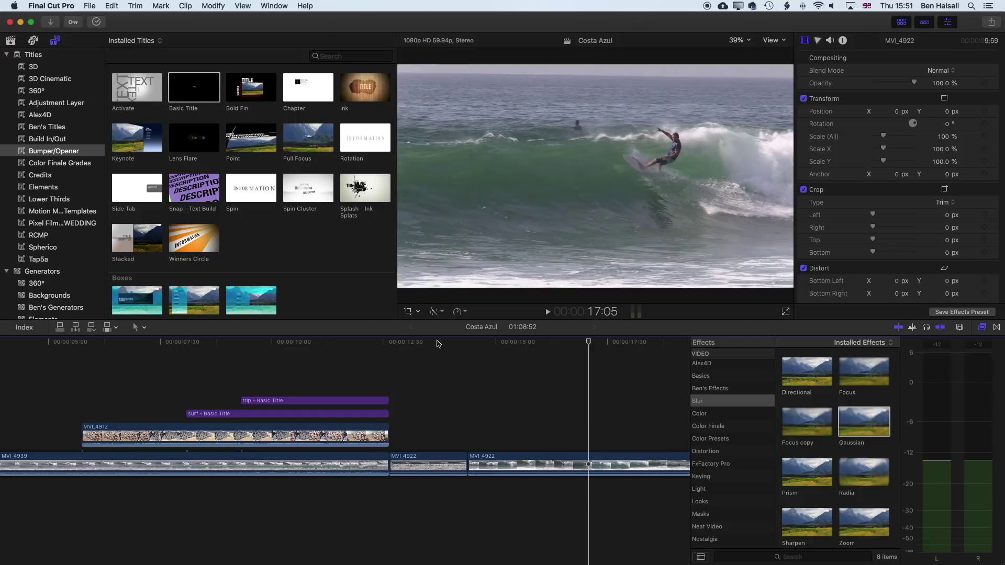
{"action": "scroll", "coordinate": [595, 355], "scroll_direction": "down", "scroll_amount": 2}
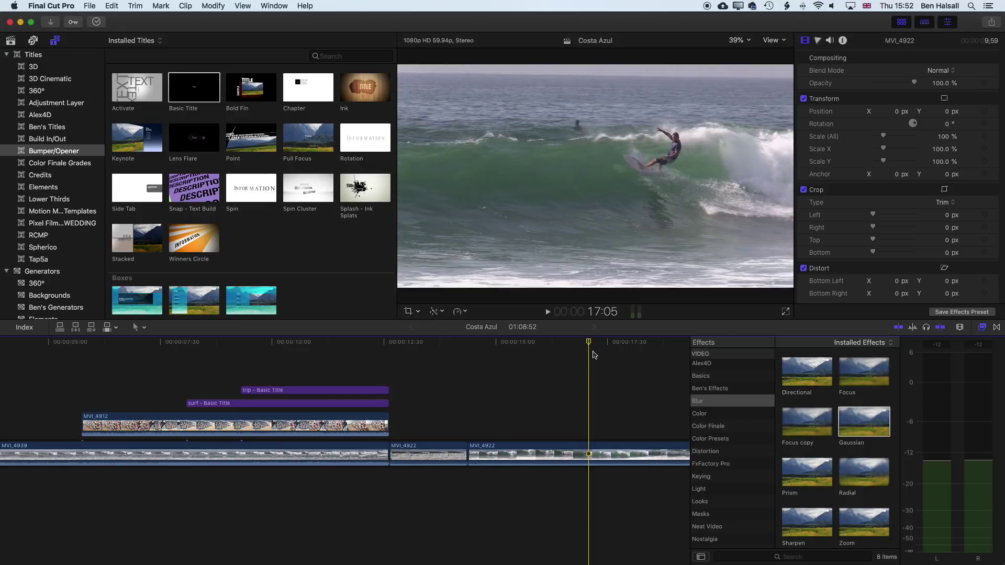
Cut all clips and titles at 12:10 with Blade All.
{"action": "left_click", "coordinate": [325, 344]}
{"action": "left_click", "coordinate": [310, 344]}
{"action": "left_click_drag", "start_coordinate": [310, 345], "coordinate": [370, 347]}
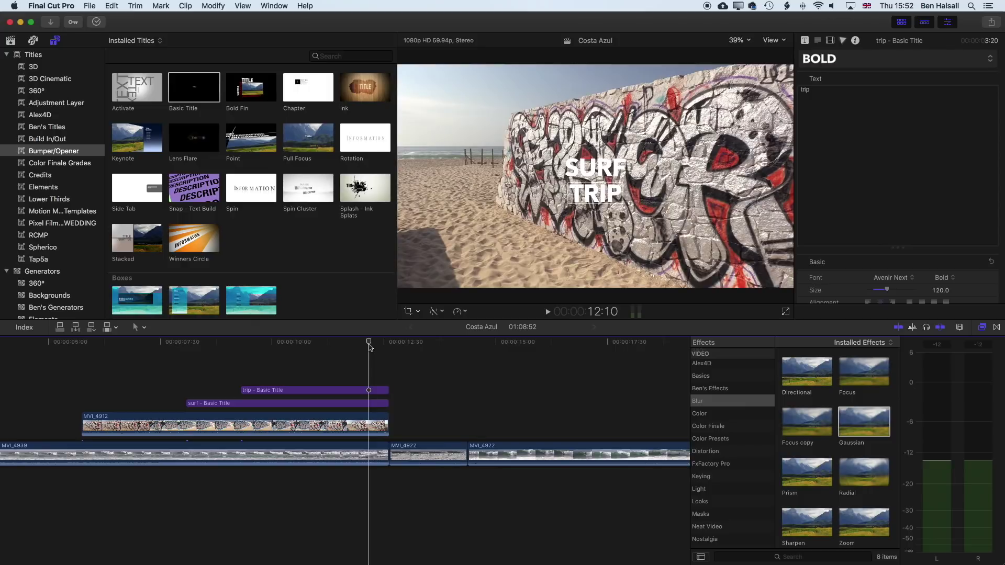
{"action": "key", "text": "shift+super+b"}
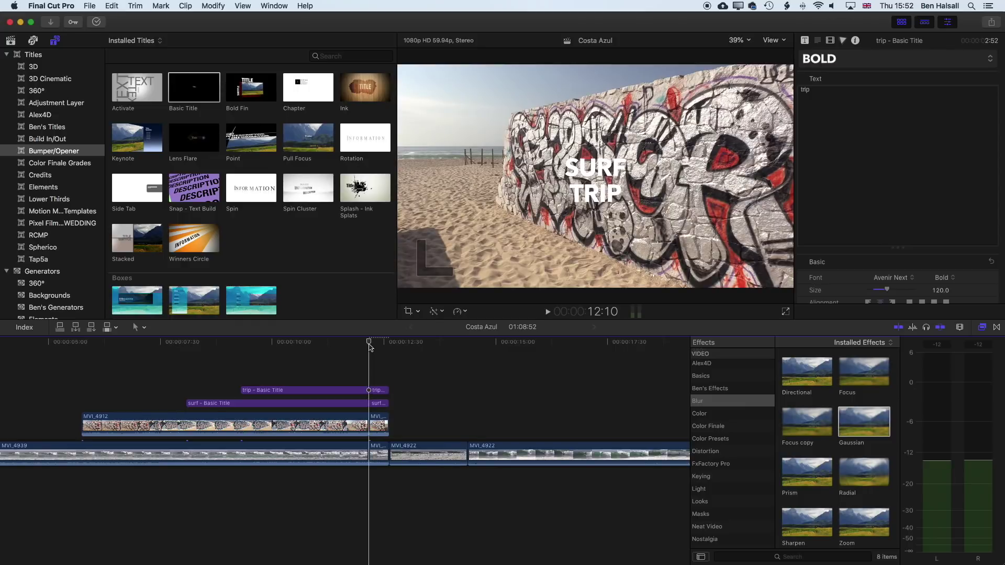
Select the four short end pieces after the 12:10 cut, across both titles, MVI_4912 and MVI_4939, and delete them.
{"action": "left_click", "coordinate": [379, 390]}
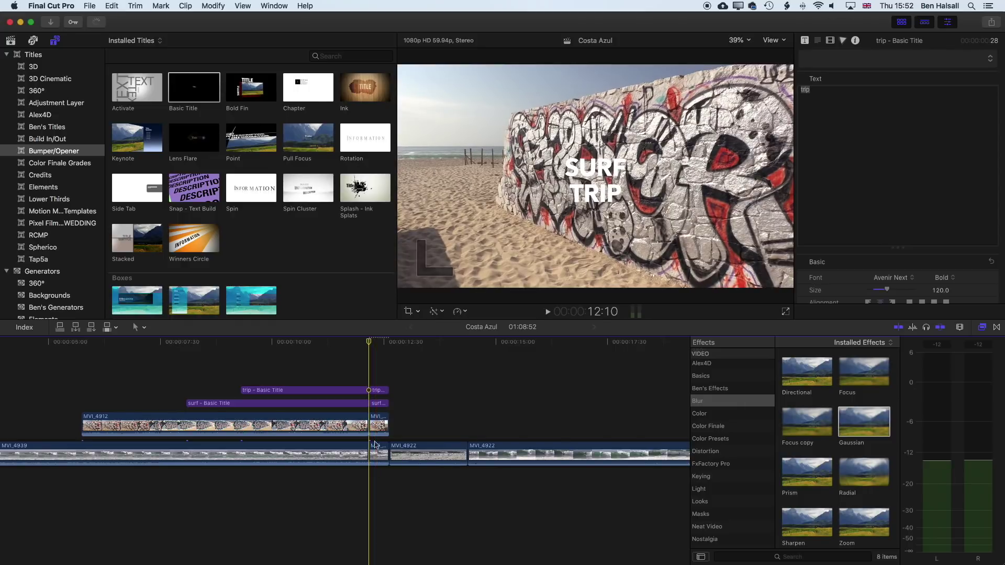
{"action": "left_click_drag", "start_coordinate": [379, 378], "coordinate": [376, 434]}
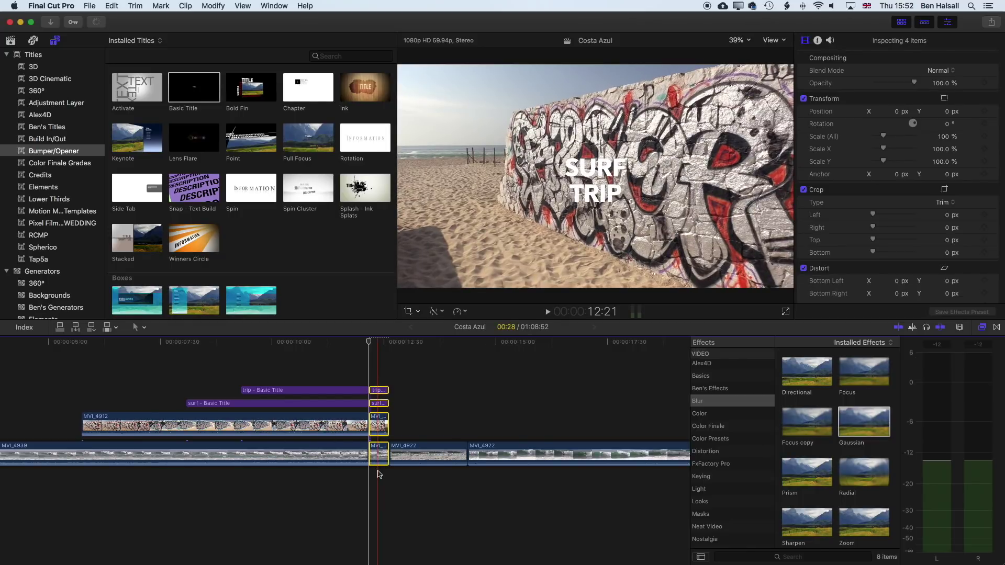
{"action": "key", "text": "Delete"}
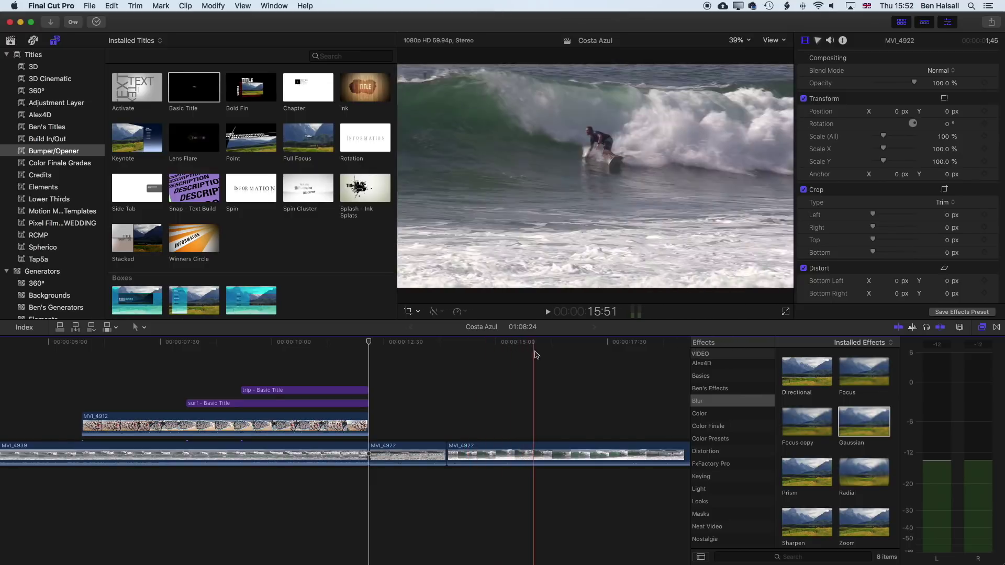
Blade the second MVI_4922 clip four times from 16:06 onward, making three short pieces of 19, 25 and 22 frames.
{"action": "key", "text": "b"}
{"action": "left_click", "coordinate": [546, 450]}
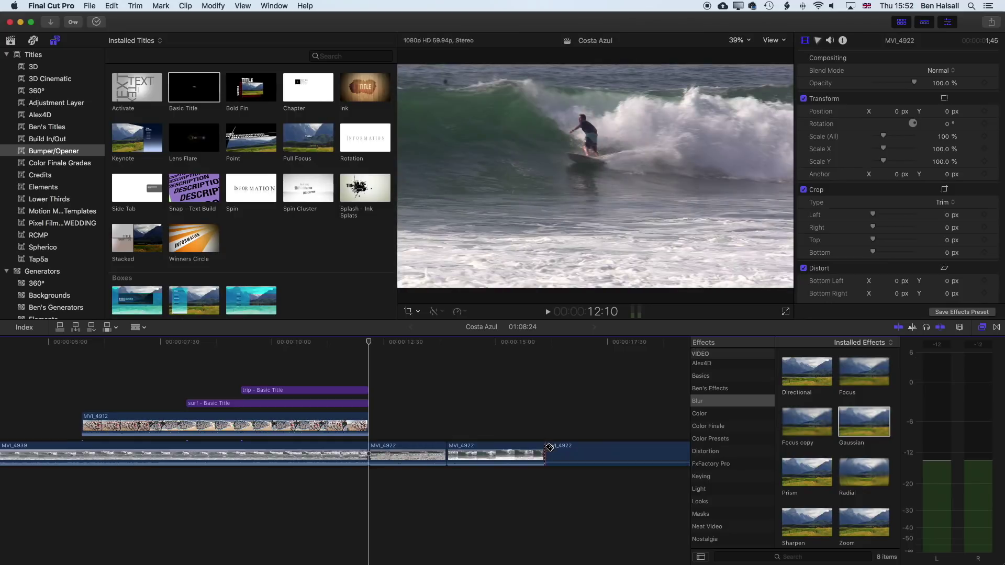
{"action": "left_click", "coordinate": [559, 451]}
{"action": "left_click", "coordinate": [576, 453]}
{"action": "left_click", "coordinate": [595, 455]}
{"action": "left_click_drag", "start_coordinate": [554, 342], "coordinate": [546, 344]}
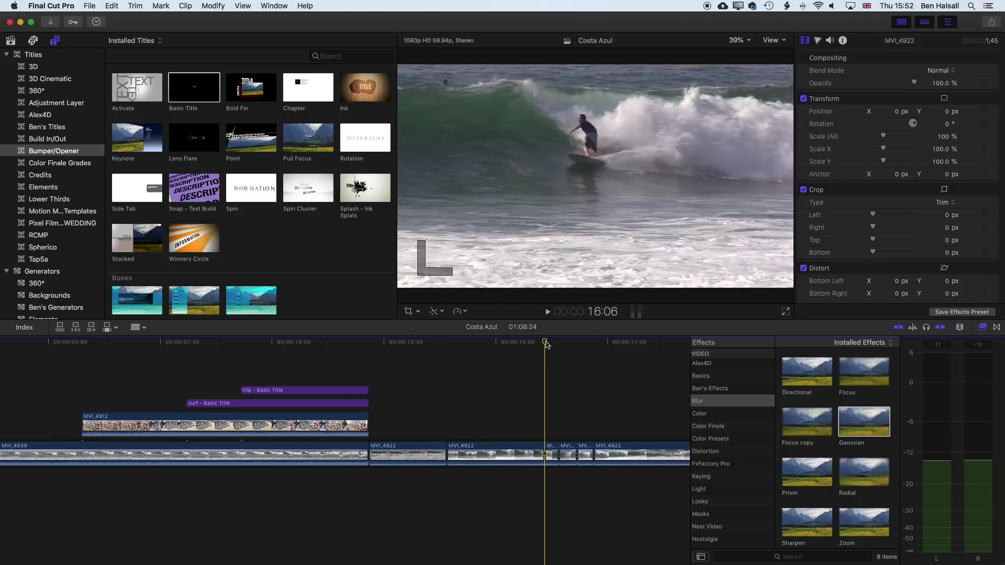
Select the first short MVI_4922 piece with the Select tool and play back through the new cuts.
{"action": "key", "text": "a"}
{"action": "left_click", "coordinate": [552, 453]}
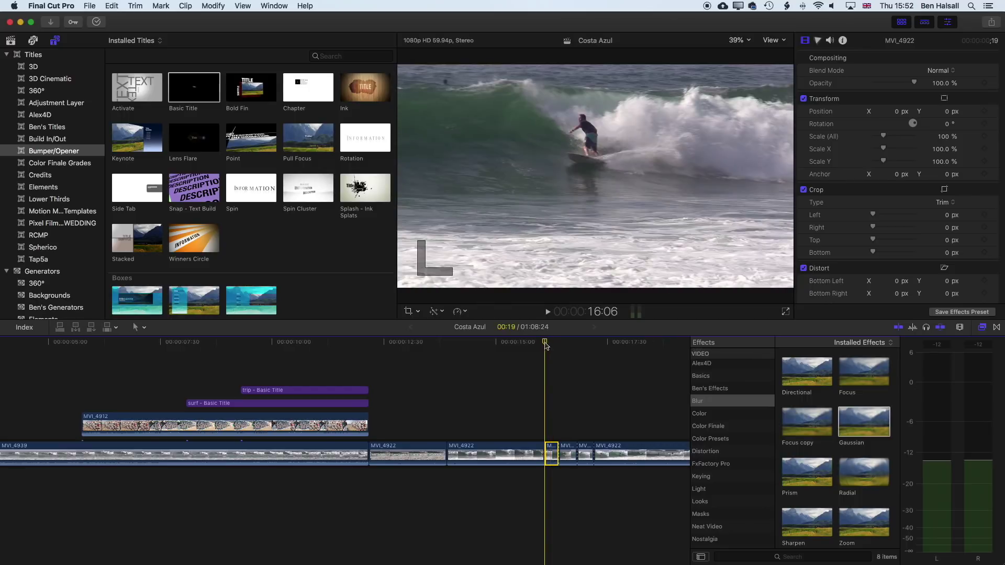
{"action": "left_click", "coordinate": [519, 343]}
{"action": "key", "text": "space"}
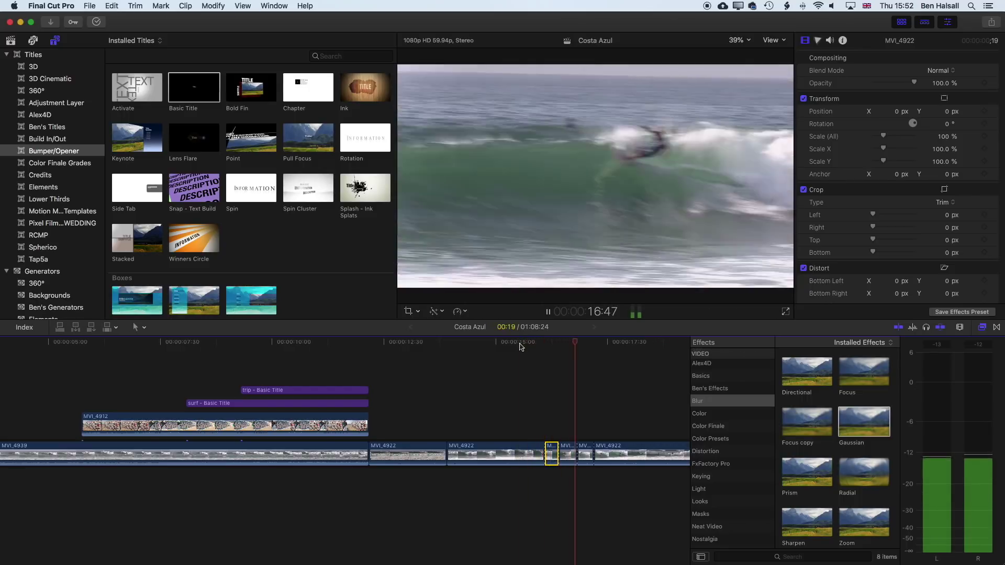
{"action": "key", "text": "space"}
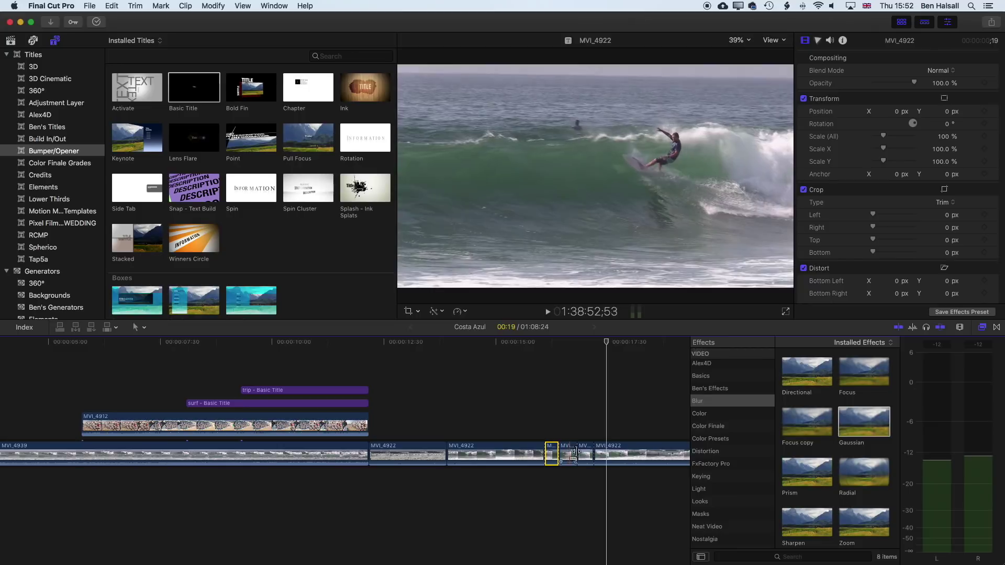
Park the playhead at 16:15 and apply the Colorize effect to the first short MVI_4922 piece.
{"action": "left_click_drag", "start_coordinate": [551, 343], "coordinate": [552, 343]}
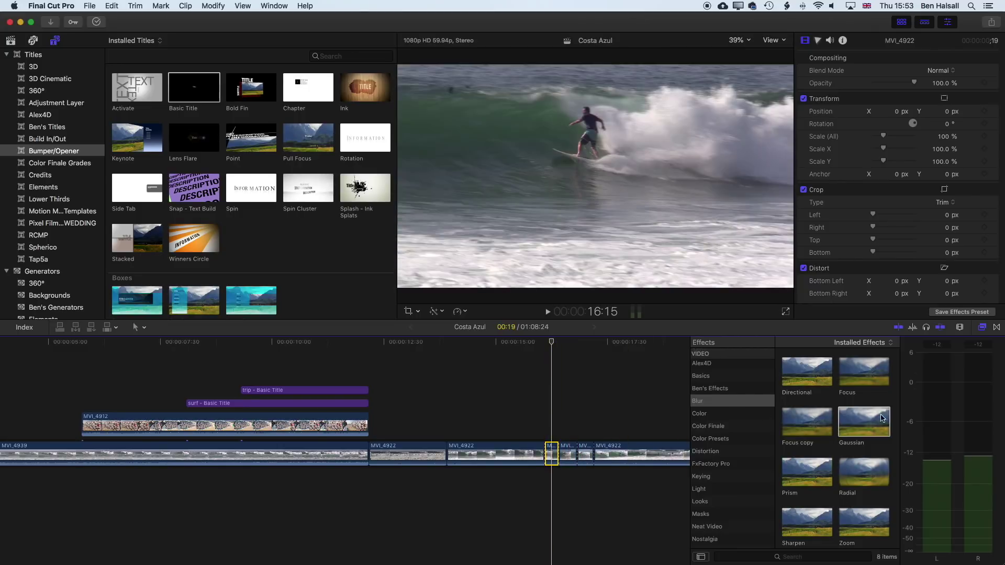
{"action": "left_click", "coordinate": [727, 416]}
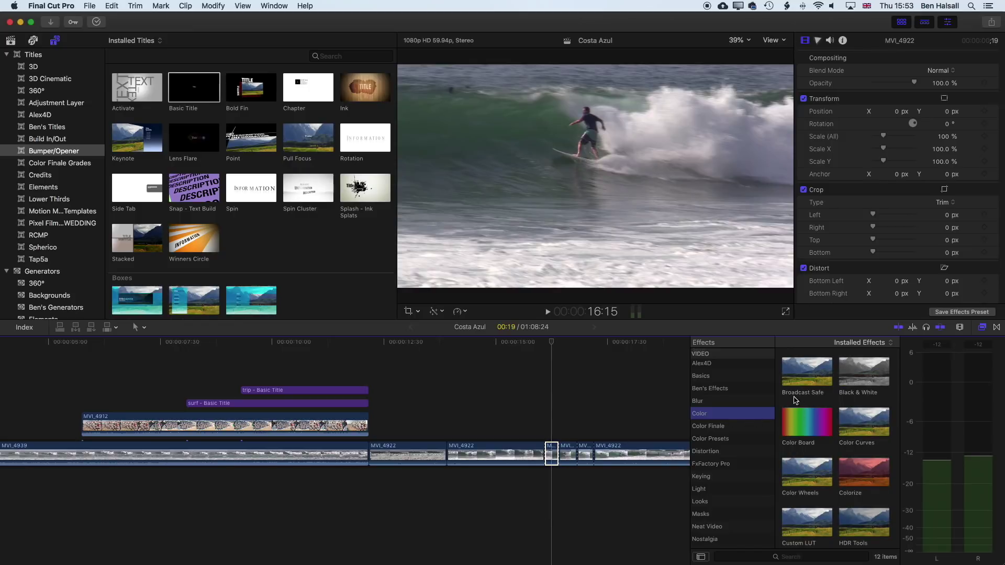
{"action": "left_click_drag", "start_coordinate": [859, 473], "coordinate": [549, 455]}
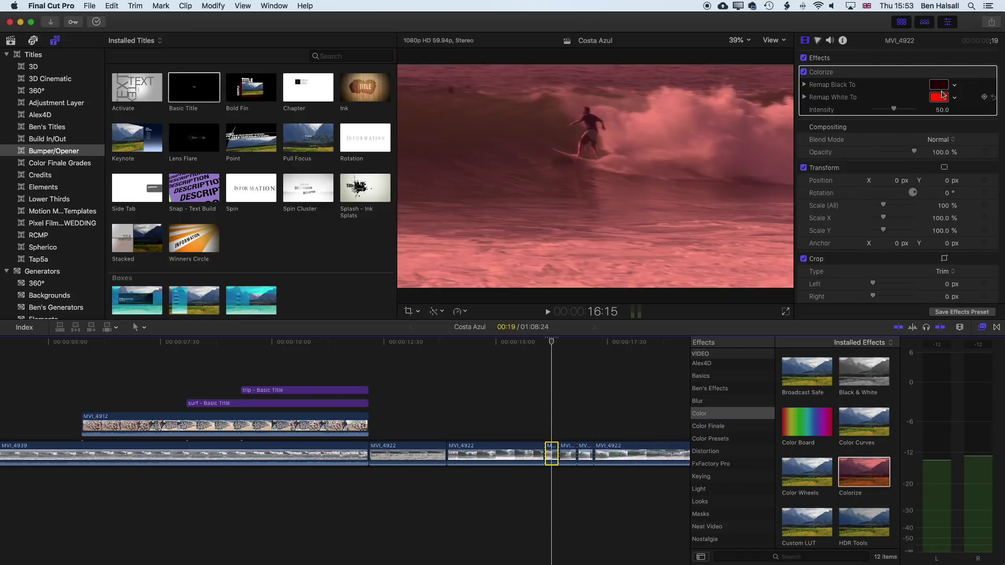
Set the first piece's Colorize to remap black to magenta and white to yellow FFCD1E.
{"action": "left_click", "coordinate": [939, 85]}
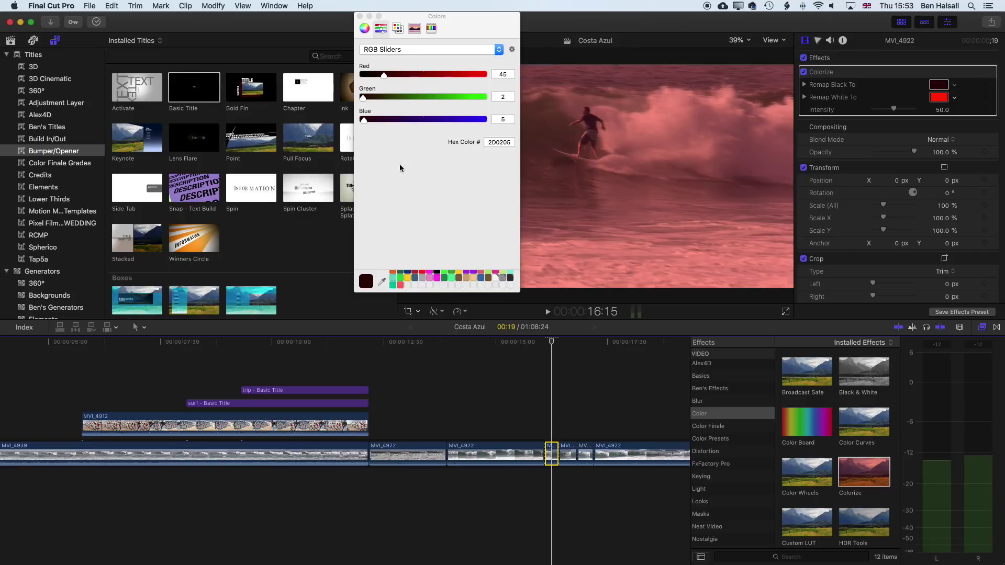
{"action": "left_click", "coordinate": [437, 279]}
{"action": "left_click", "coordinate": [942, 99]}
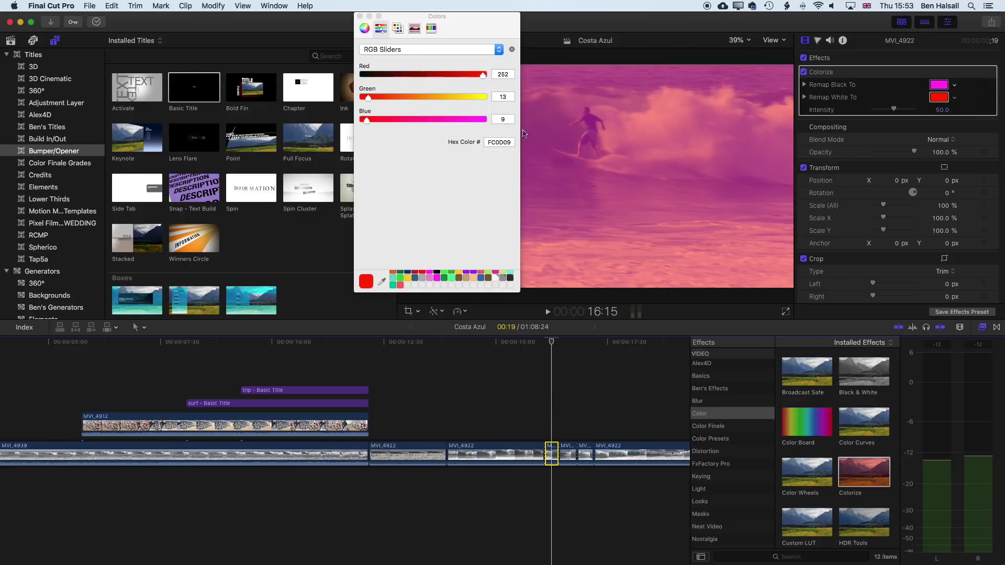
{"action": "left_click", "coordinate": [407, 278]}
Park the playhead at 16:37 and apply the Colorize effect to the second short MVI_4922 piece.
{"action": "left_click_drag", "start_coordinate": [551, 342], "coordinate": [569, 343]}
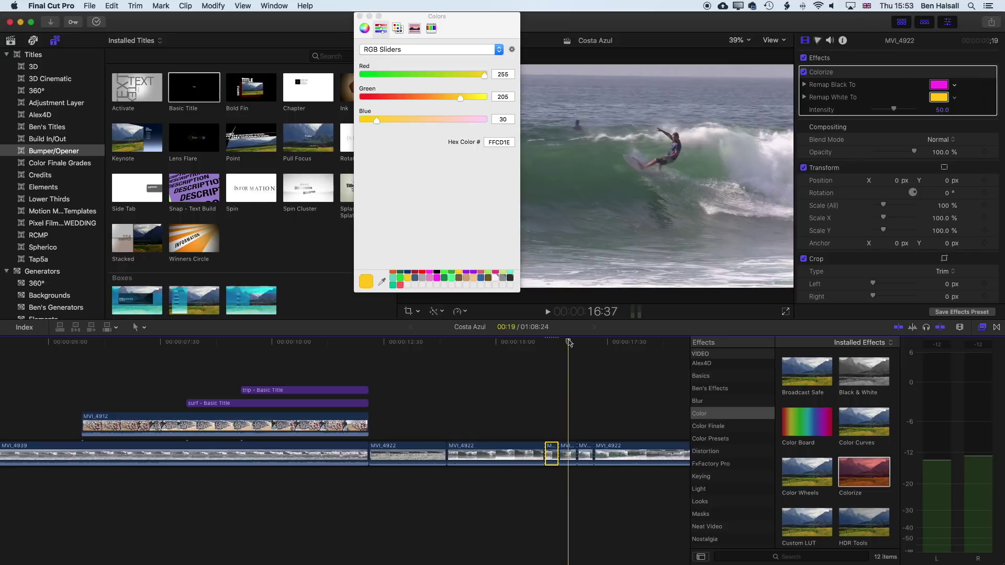
{"action": "left_click", "coordinate": [565, 457]}
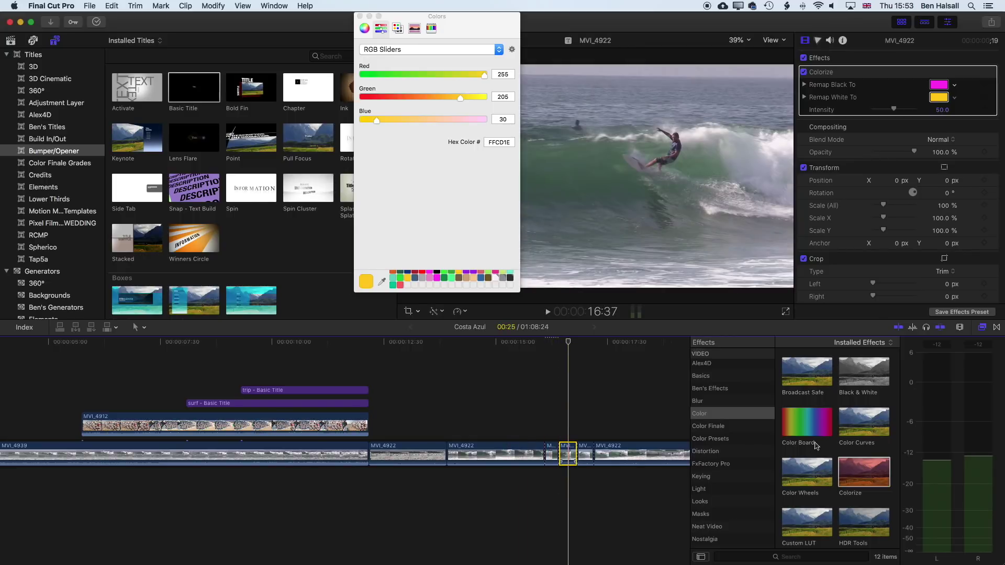
{"action": "left_click_drag", "start_coordinate": [862, 473], "coordinate": [570, 453]}
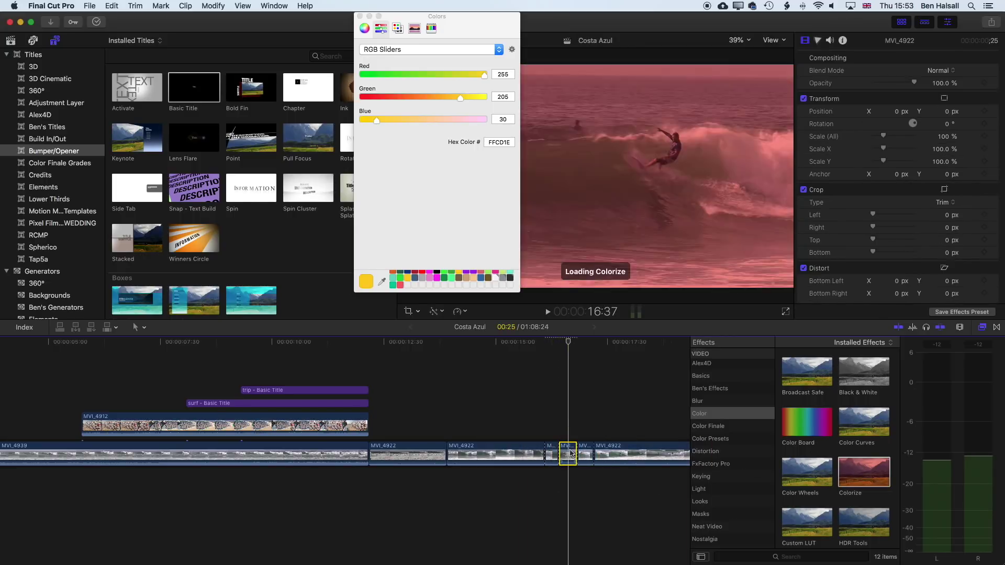
Set the second piece's Colorize to remap white to green 1CBC9C and black to magenta FB04EC.
{"action": "left_click", "coordinate": [400, 284]}
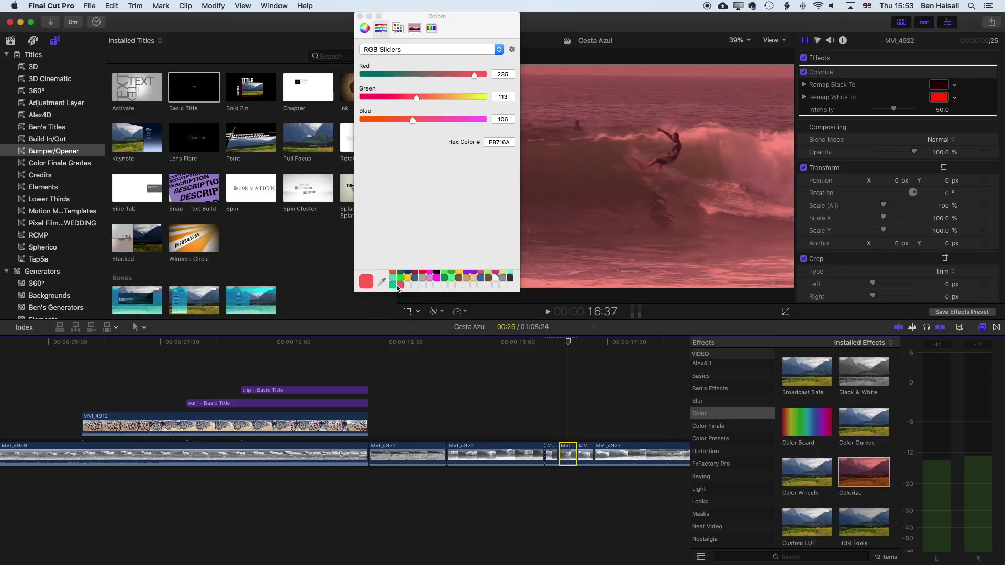
{"action": "left_click", "coordinate": [939, 98]}
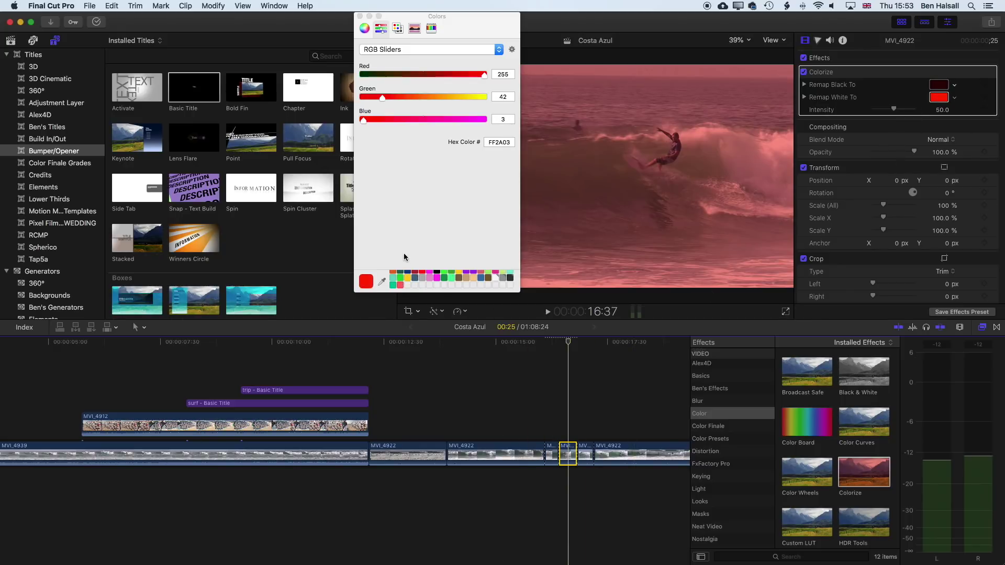
{"action": "left_click", "coordinate": [392, 285]}
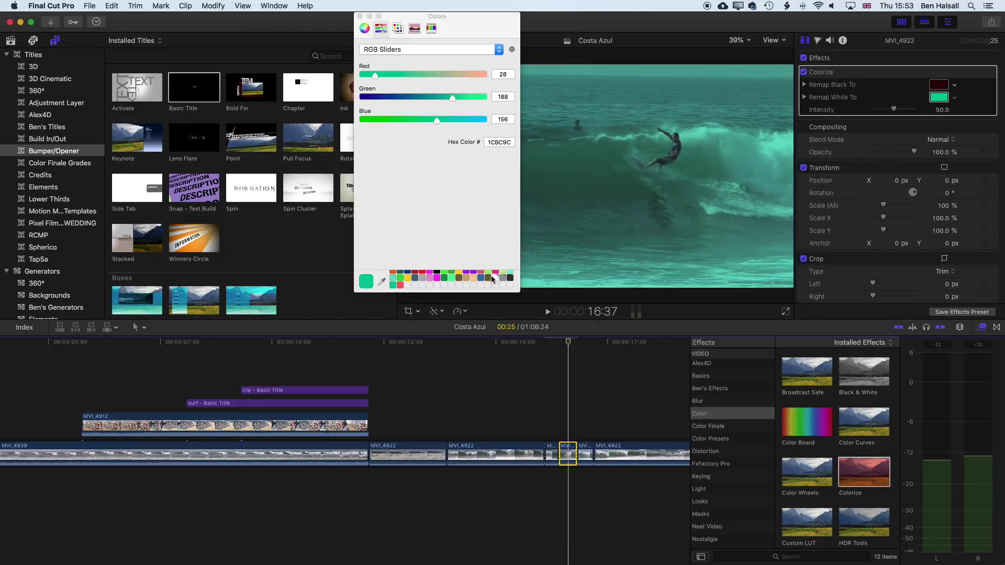
{"action": "left_click", "coordinate": [939, 86]}
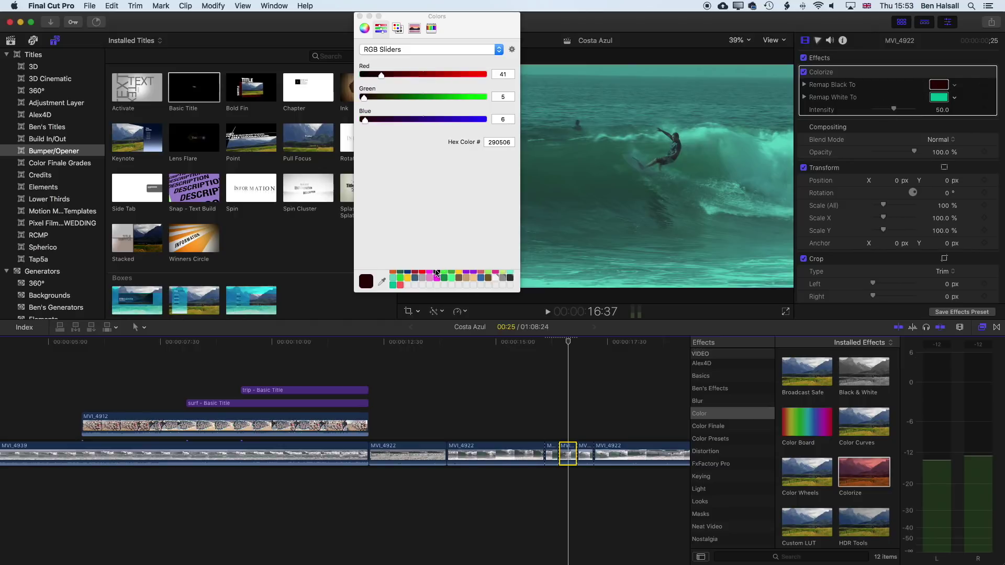
{"action": "left_click", "coordinate": [437, 279]}
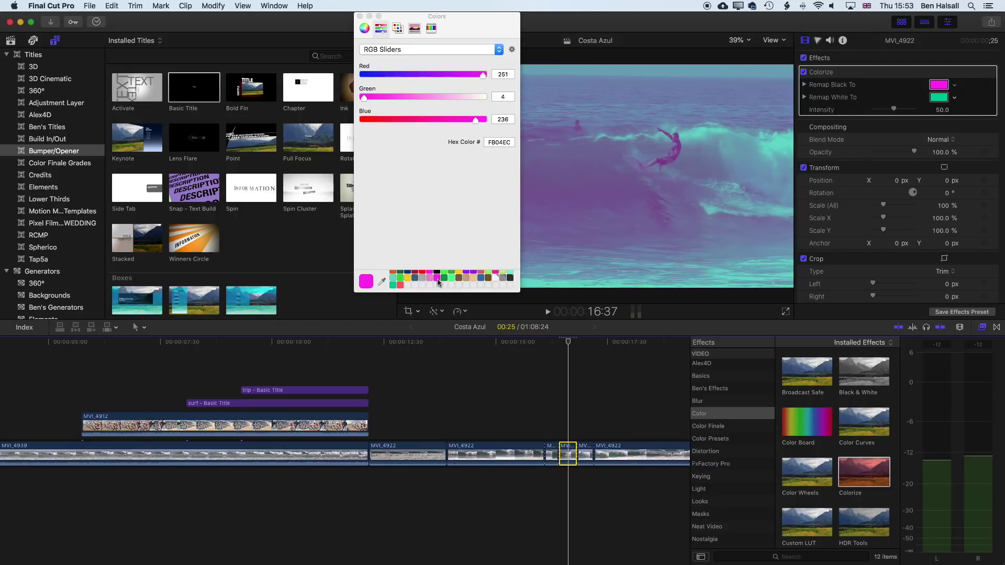
Apply the Color Curves effect to the third short MVI_4922 piece and open its curve controls.
{"action": "left_click", "coordinate": [585, 453]}
{"action": "left_click", "coordinate": [586, 343]}
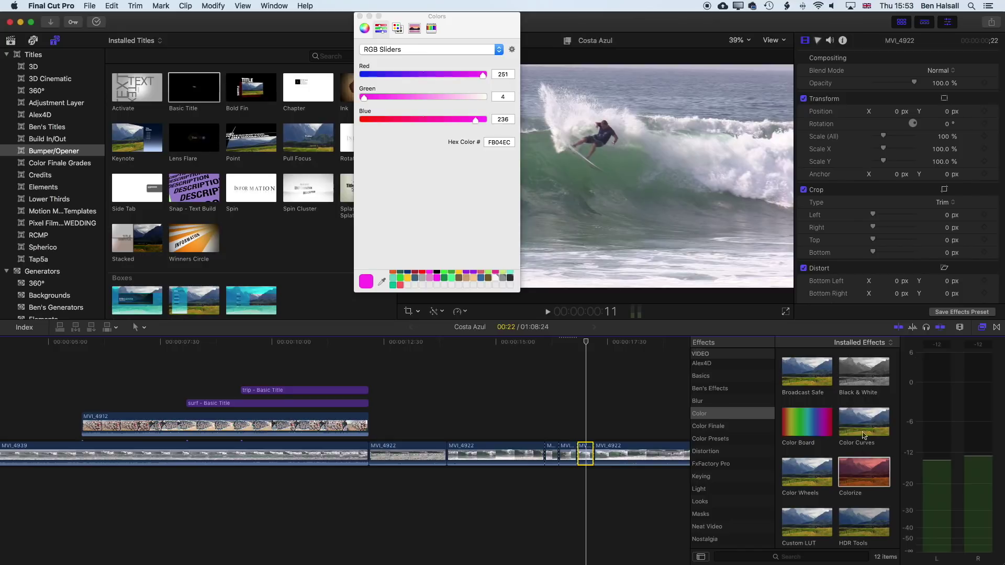
{"action": "left_click_drag", "start_coordinate": [863, 427], "coordinate": [583, 452]}
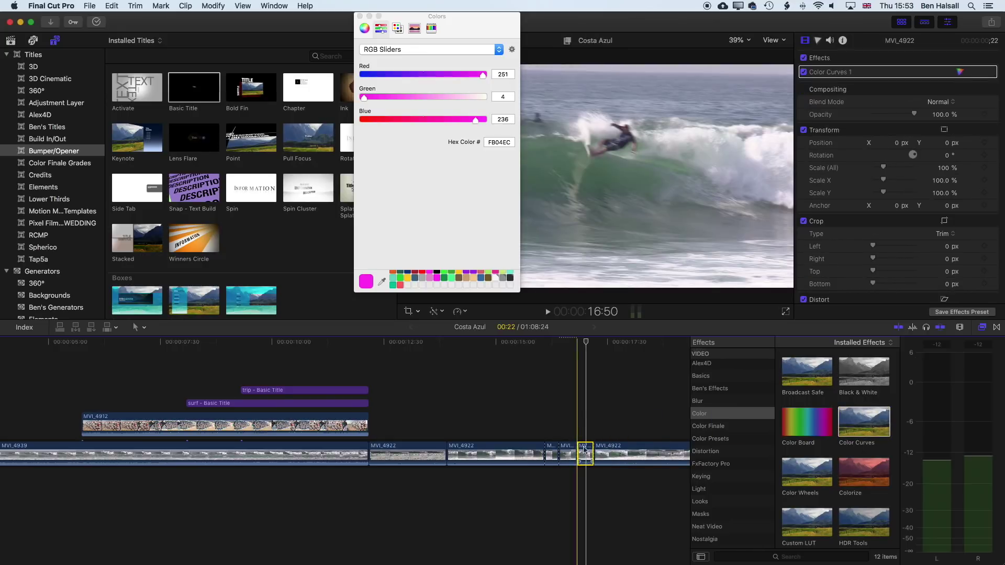
{"action": "left_click", "coordinate": [960, 73]}
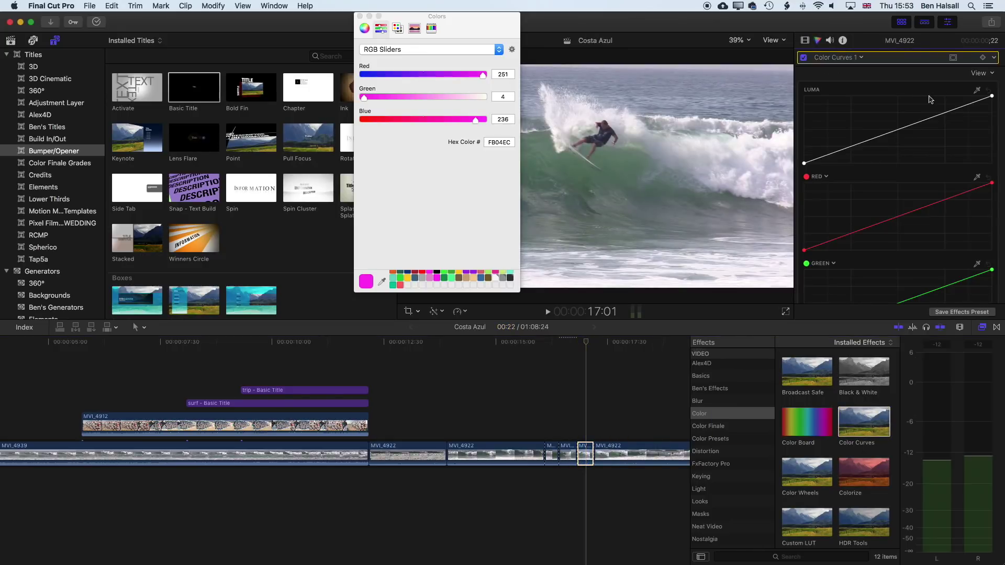
Raise the middle of the Luma and Red curves, pull the Green curve down, and close the Colors window.
{"action": "left_click_drag", "start_coordinate": [910, 128], "coordinate": [886, 112]}
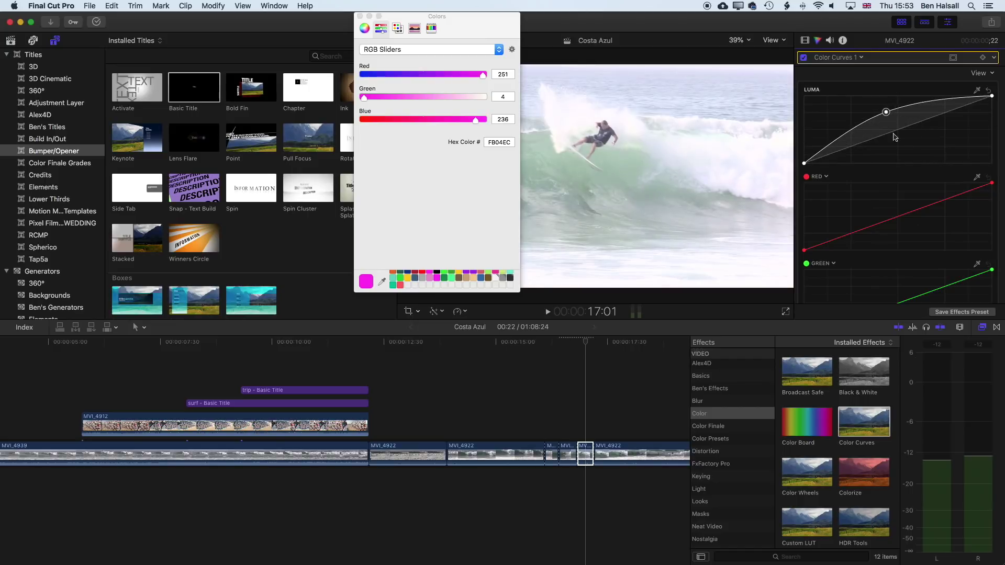
{"action": "left_click_drag", "start_coordinate": [909, 217], "coordinate": [896, 202]}
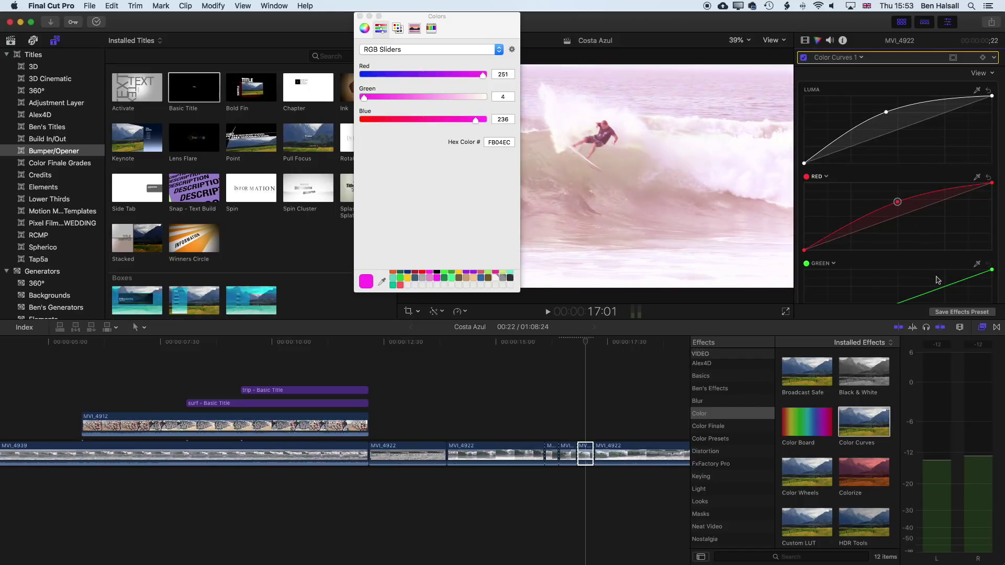
{"action": "left_click_drag", "start_coordinate": [931, 292], "coordinate": [950, 303]}
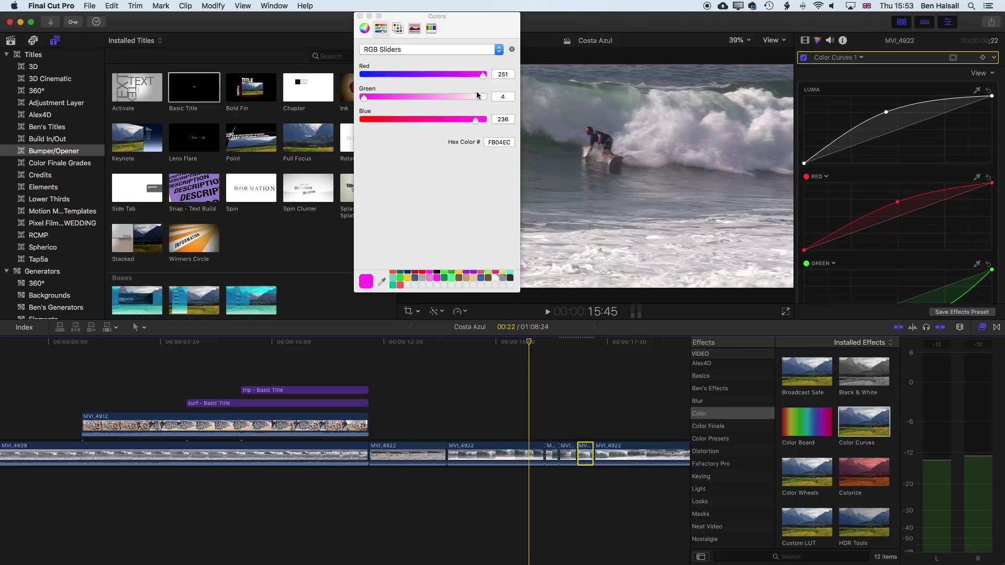
{"action": "left_click", "coordinate": [359, 16]}
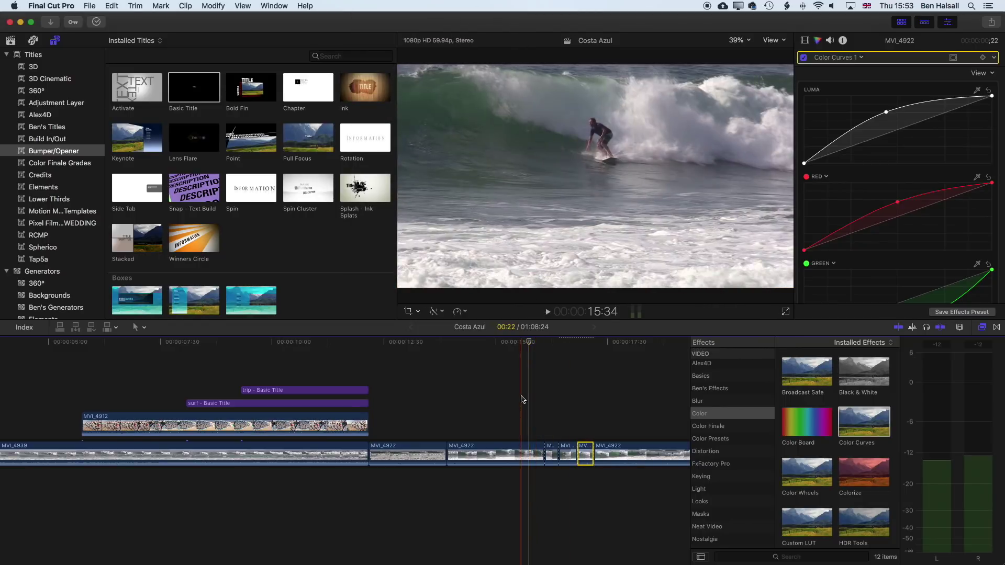
Play back the color-treated pieces of MVI_4922, repeating the playback with the timeline magnified from about 16:00.
{"action": "key", "text": "space"}
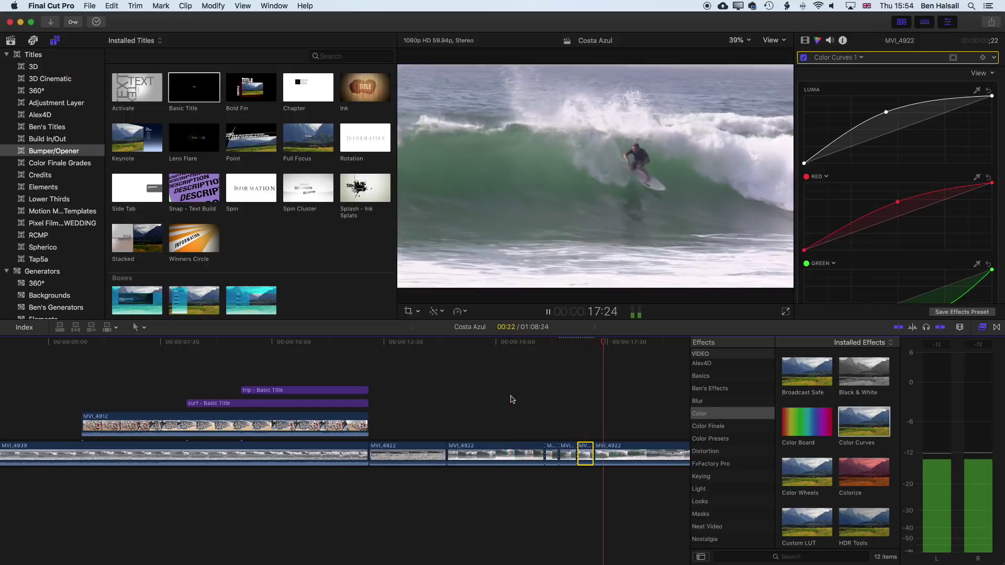
{"action": "key", "text": "space"}
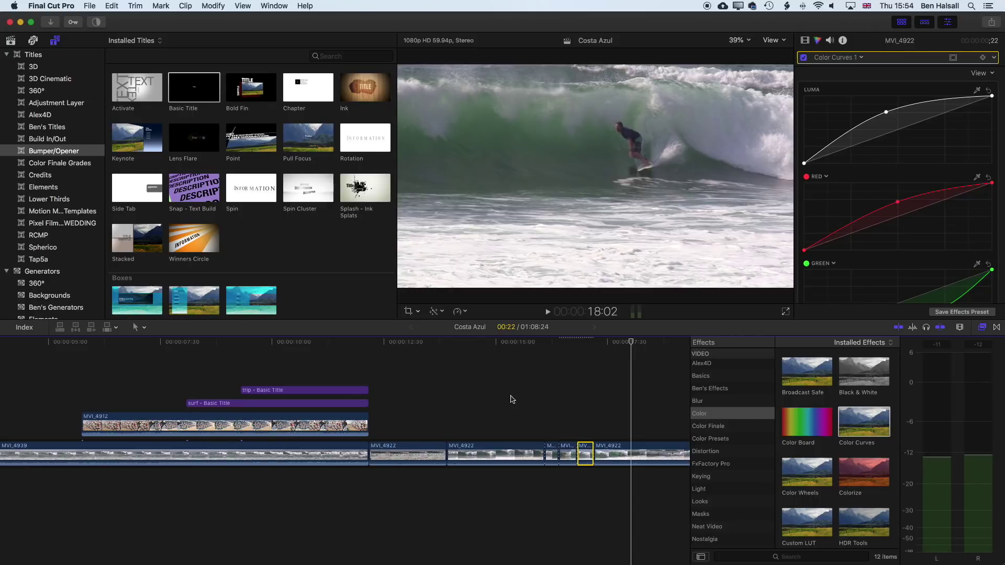
{"action": "key", "text": "super+equal"}
{"action": "key", "text": "super+equal"}
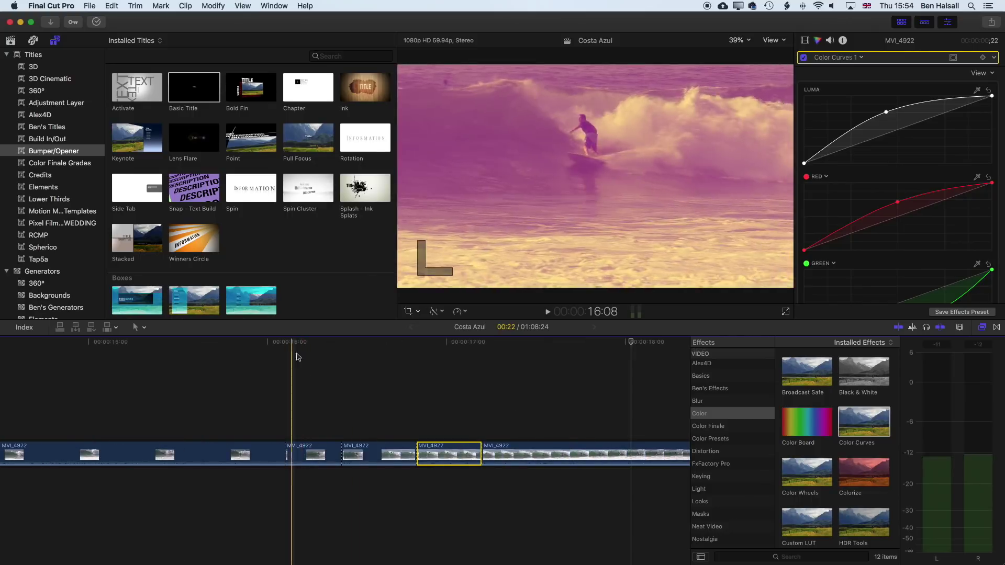
{"action": "key", "text": "space"}
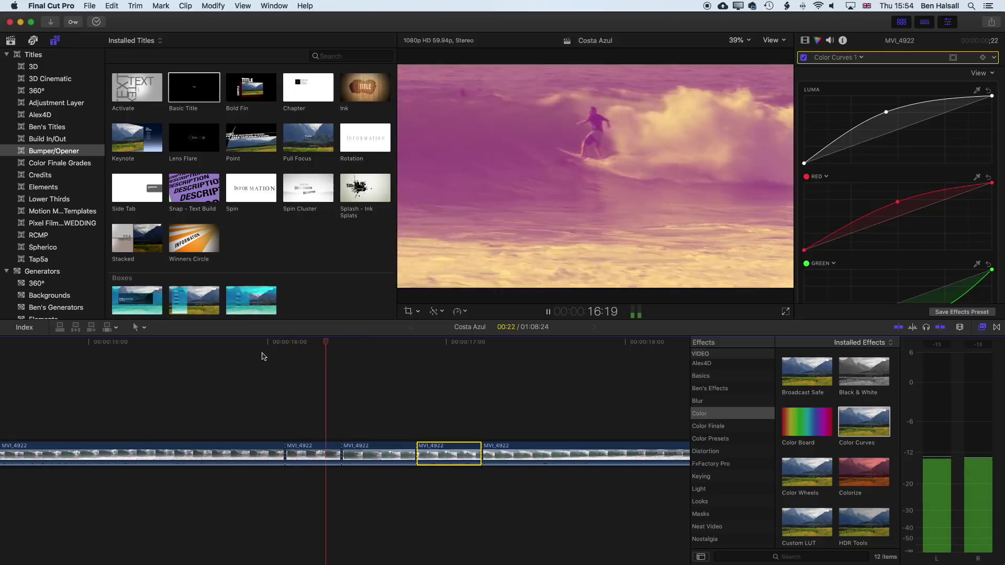
{"action": "key", "text": "space"}
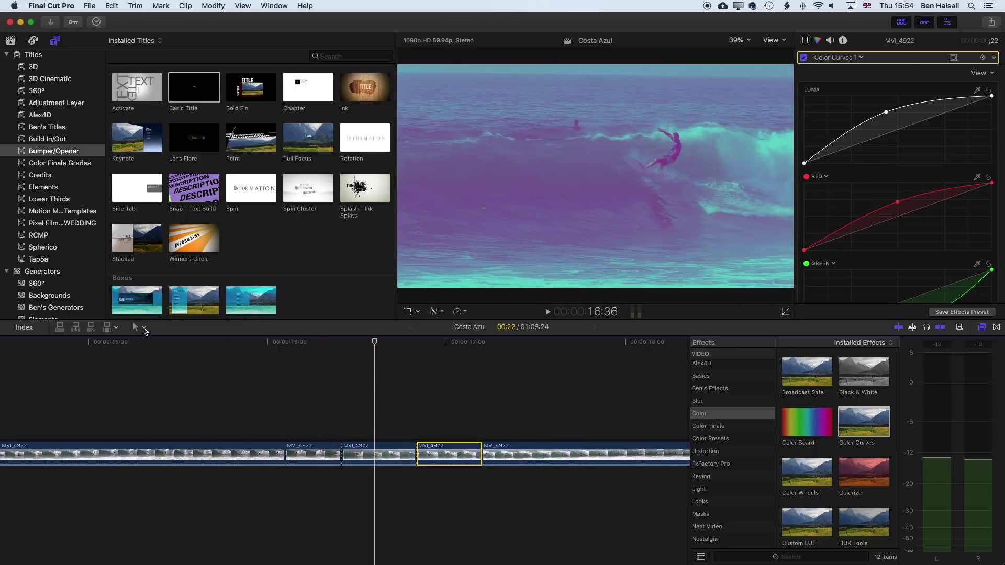
With the Trim tool, roll the three edit points following the short MVI_4922 pieces earlier to shorten them, and play back the result.
{"action": "left_click", "coordinate": [144, 329]}
{"action": "left_click", "coordinate": [157, 351]}
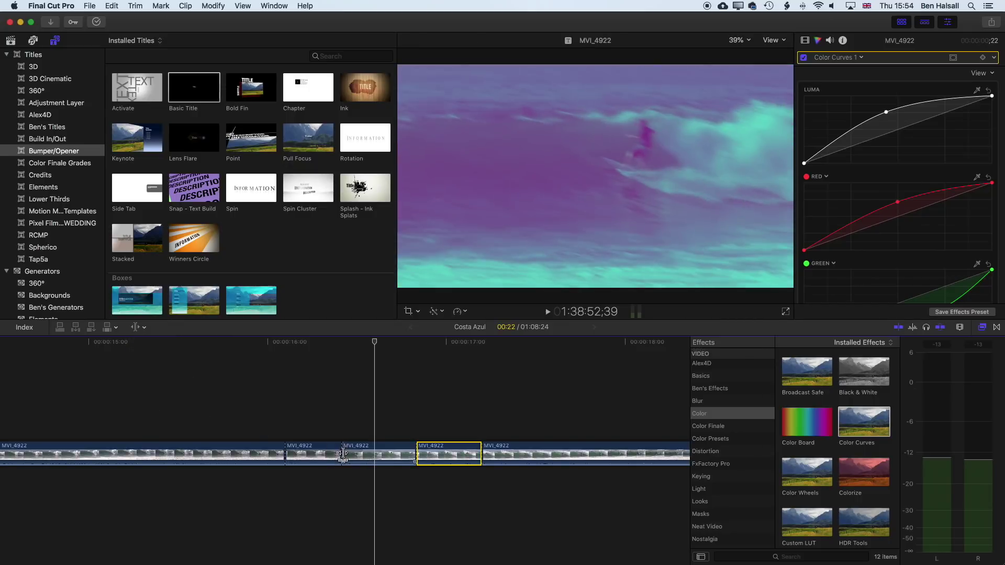
{"action": "left_click_drag", "start_coordinate": [342, 454], "coordinate": [327, 452]}
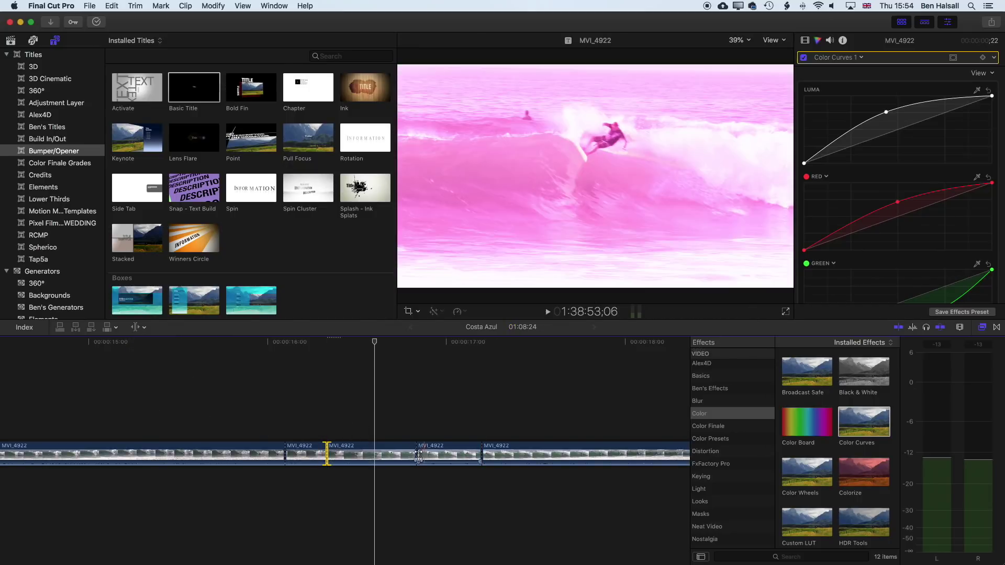
{"action": "left_click", "coordinate": [416, 454]}
{"action": "left_click_drag", "start_coordinate": [416, 454], "coordinate": [366, 453]}
{"action": "left_click_drag", "start_coordinate": [483, 454], "coordinate": [392, 453]}
{"action": "left_click", "coordinate": [244, 346]}
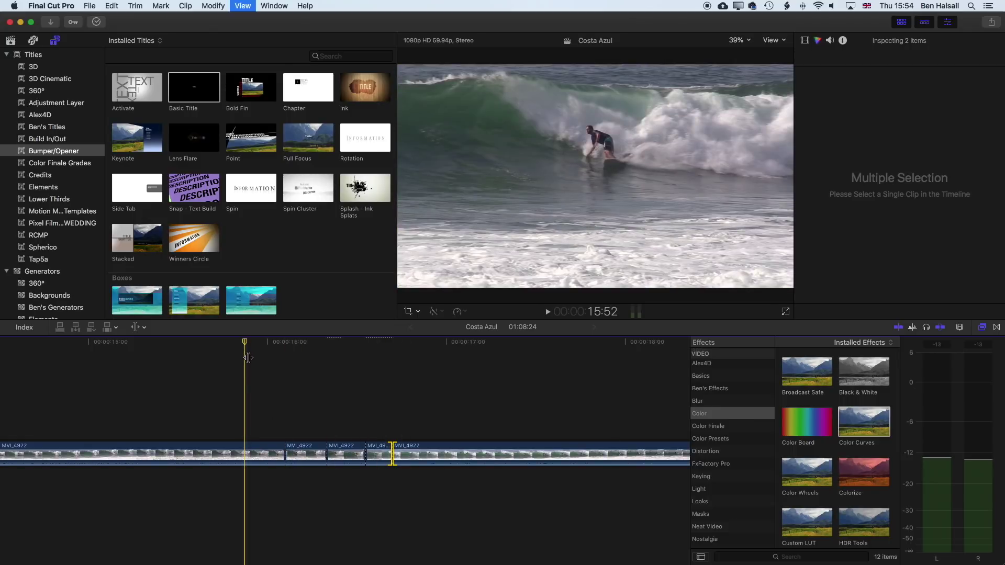
{"action": "key", "text": "space"}
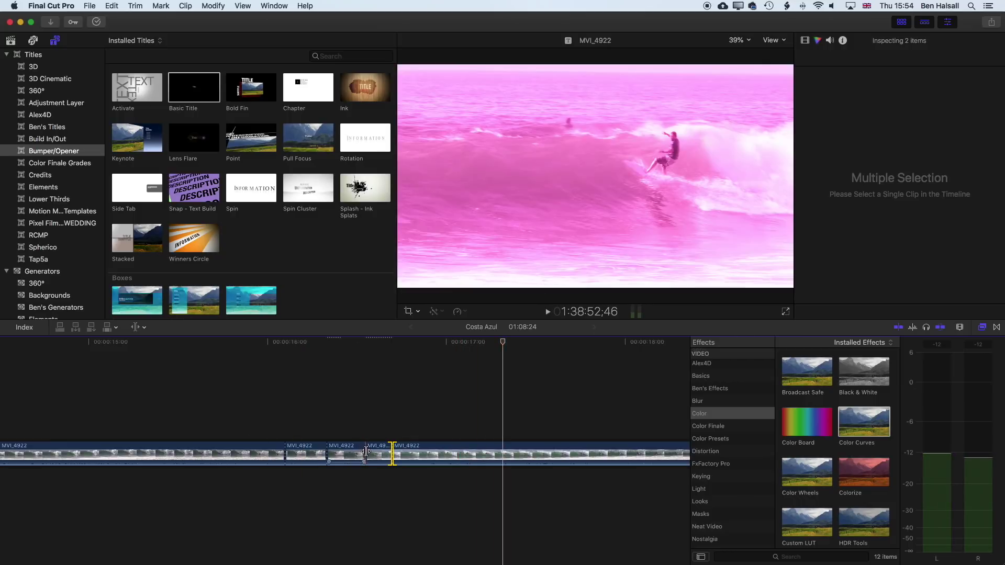
Roll the edit points between the short MVI_4922 pieces further earlier, to 16:15 and 16:30, and play the sequence again.
{"action": "left_click_drag", "start_coordinate": [365, 451], "coordinate": [311, 451]}
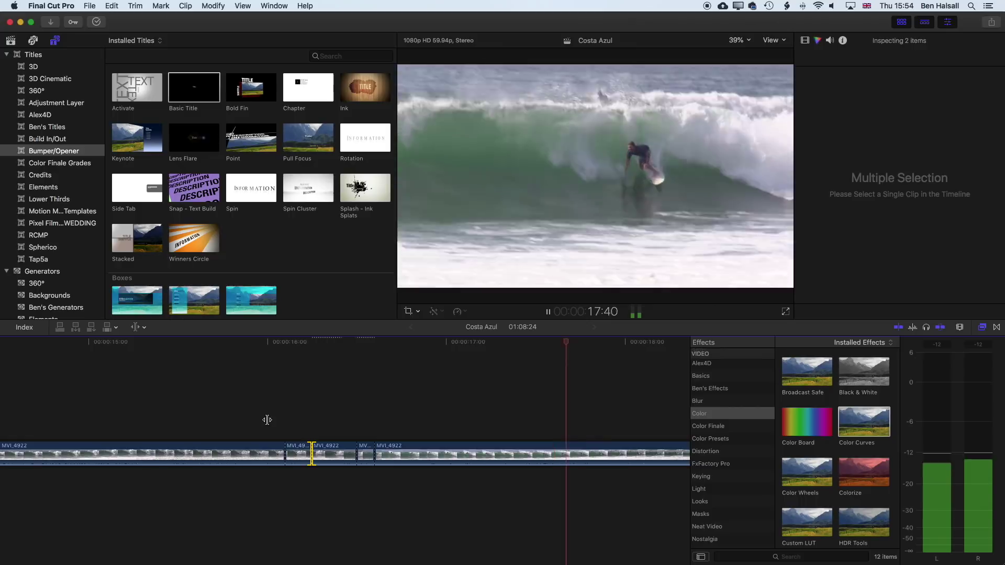
{"action": "left_click", "coordinate": [280, 342]}
{"action": "left_click", "coordinate": [290, 342]}
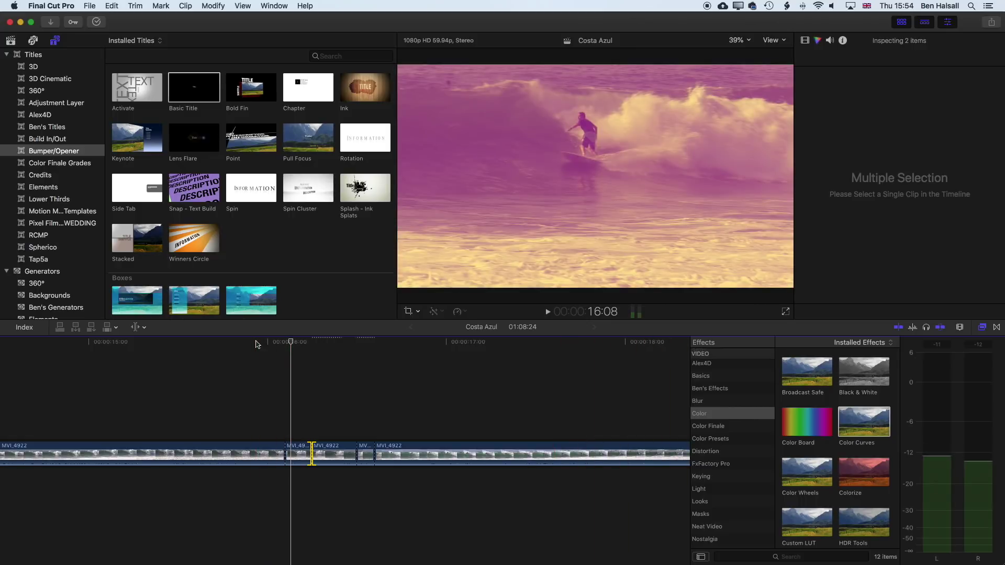
{"action": "left_click", "coordinate": [256, 343]}
{"action": "key", "text": "space"}
Move the playhead across the cuts at 16:15 and 16:30 to examine the first frames of the color-treated pieces.
{"action": "left_click", "coordinate": [320, 342]}
{"action": "left_click", "coordinate": [313, 342]}
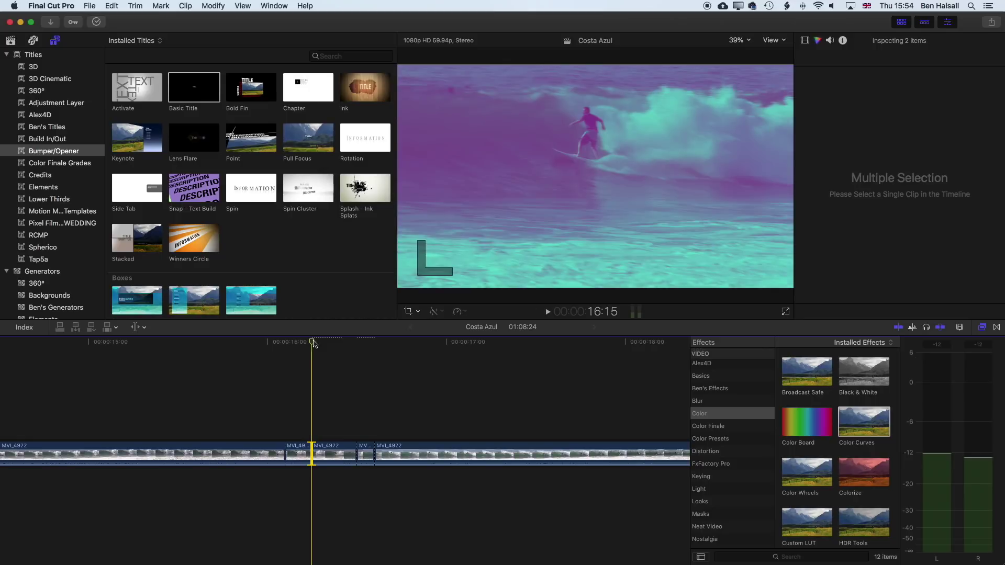
{"action": "left_click", "coordinate": [318, 377]}
{"action": "key", "text": "super+6"}
{"action": "left_click_drag", "start_coordinate": [313, 346], "coordinate": [355, 345]}
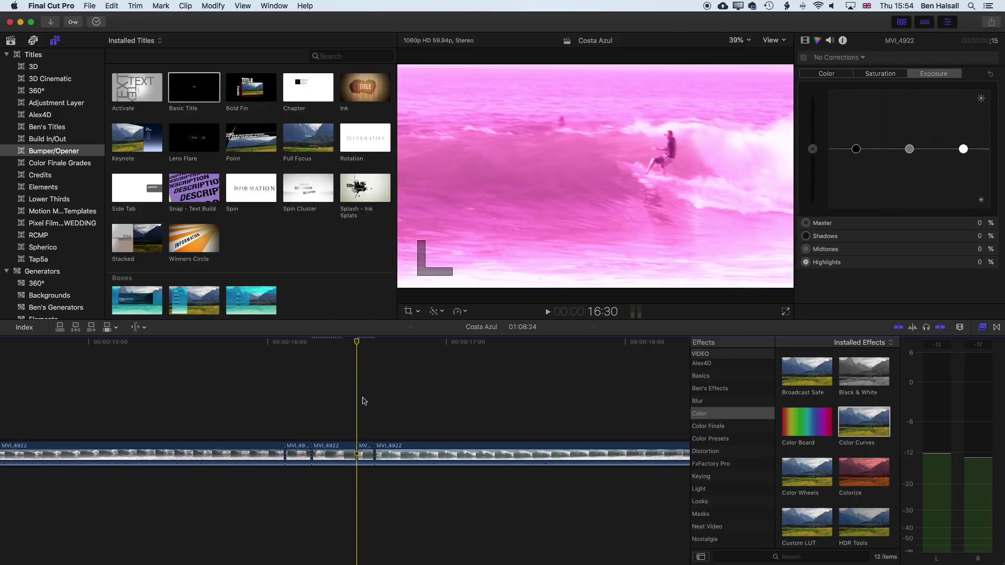
Blade the MVI_4922 clip at 16:55 and select the piece after the cut.
{"action": "left_click_drag", "start_coordinate": [356, 344], "coordinate": [433, 346]}
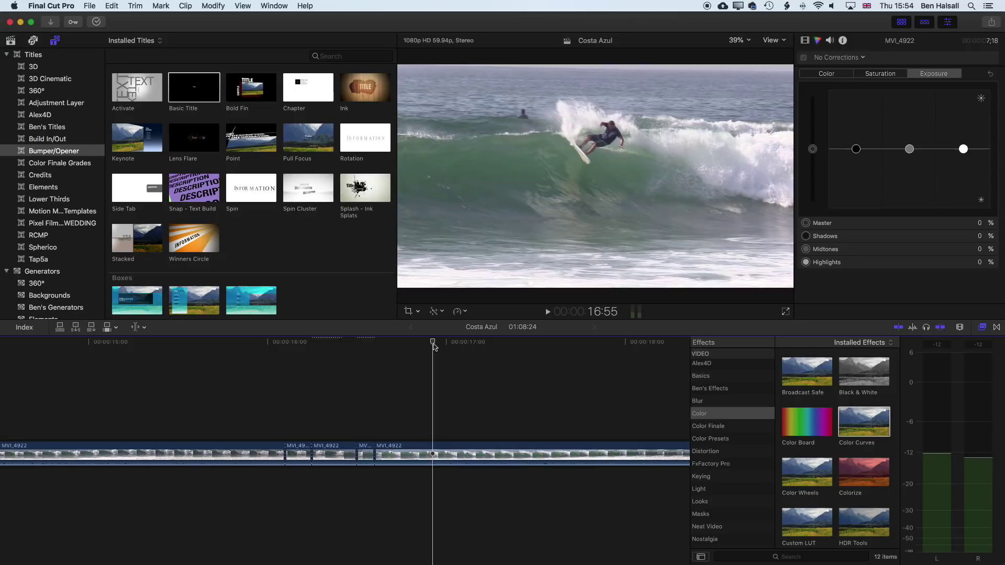
{"action": "left_click", "coordinate": [434, 453]}
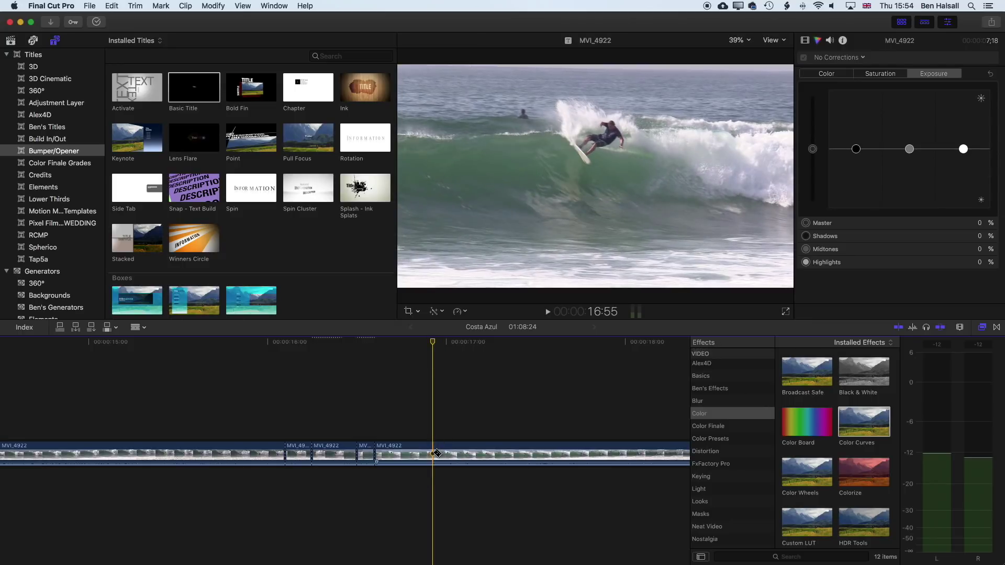
{"action": "key", "text": "super+b"}
{"action": "key", "text": "a"}
{"action": "left_click", "coordinate": [439, 453]}
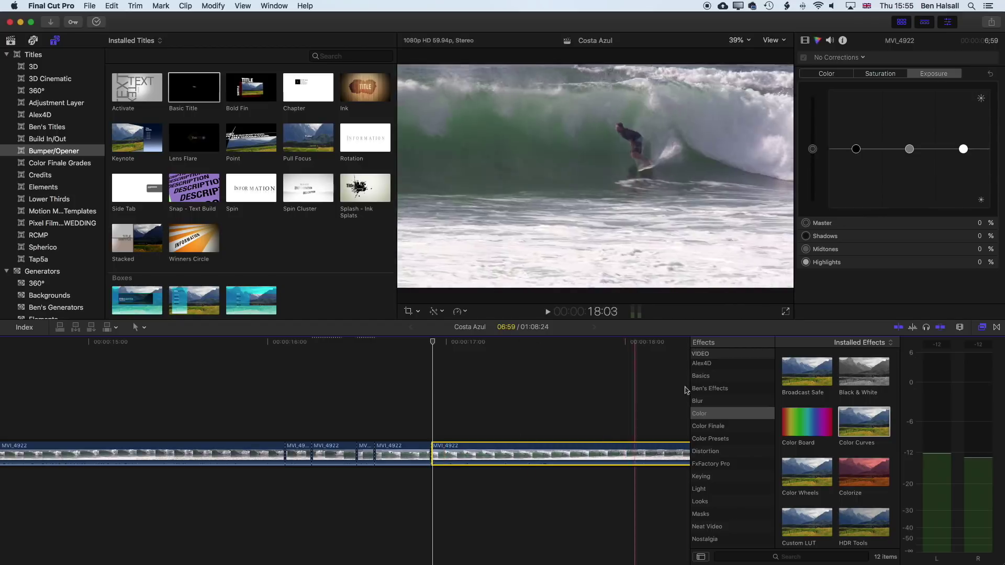
Apply the Colorize effect to the MVI_4922 piece after the 16:55 cut and remap its black to light red.
{"action": "left_click_drag", "start_coordinate": [884, 486], "coordinate": [475, 457]}
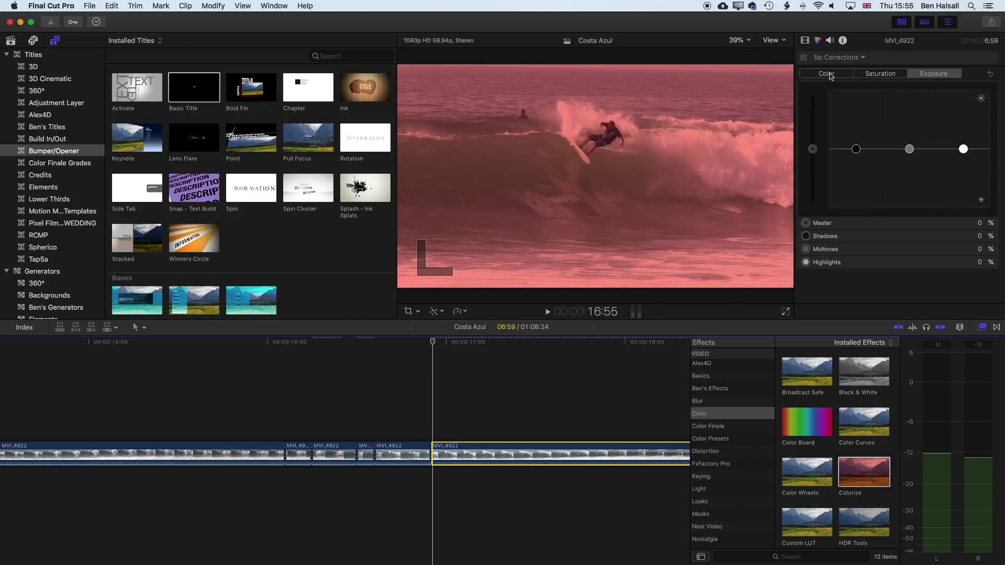
{"action": "left_click", "coordinate": [807, 40]}
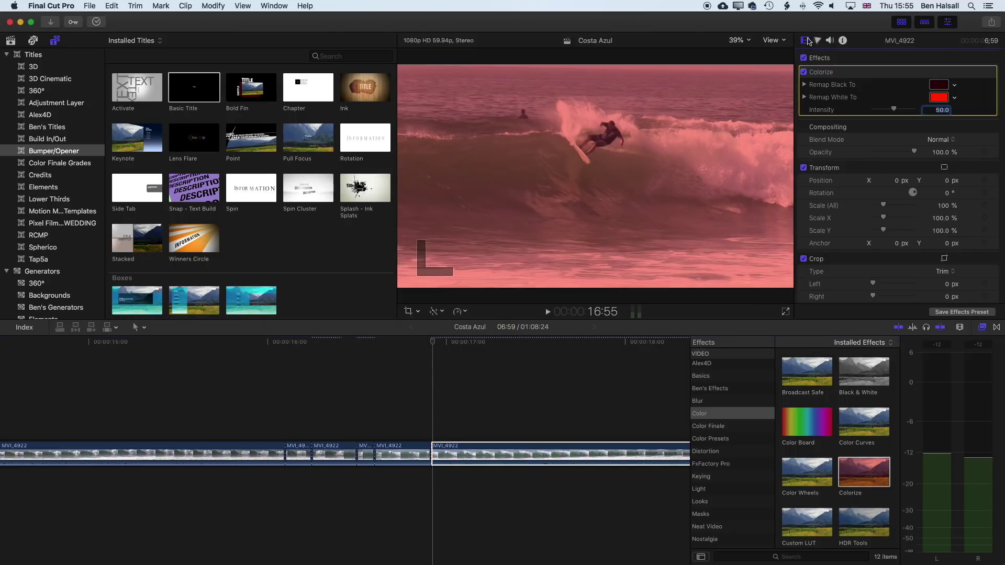
{"action": "left_click", "coordinate": [938, 84]}
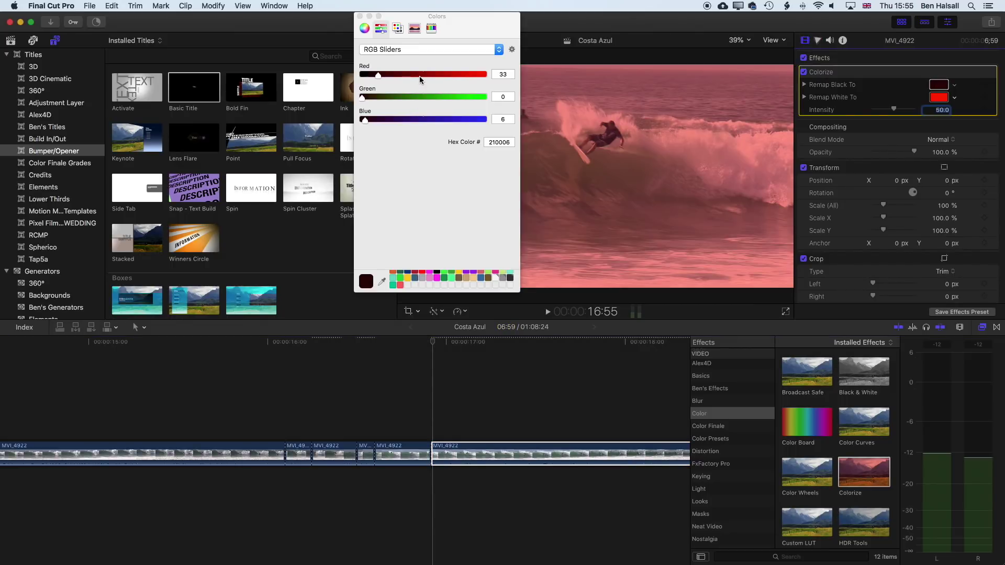
{"action": "left_click_drag", "start_coordinate": [419, 75], "coordinate": [458, 74]}
{"action": "left_click", "coordinate": [400, 285]}
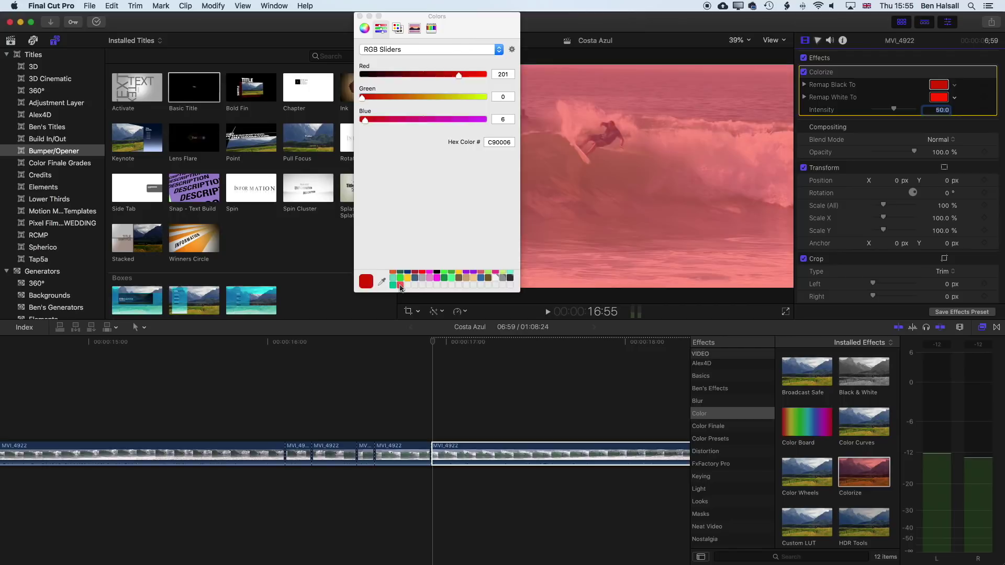
Set the Colorize effect to remap white to magenta F6009C and black to green 46FC82, with an intensity of 65.37.
{"action": "left_click", "coordinate": [940, 96]}
{"action": "left_click", "coordinate": [500, 286]}
{"action": "left_click_drag", "start_coordinate": [894, 110], "coordinate": [902, 110]}
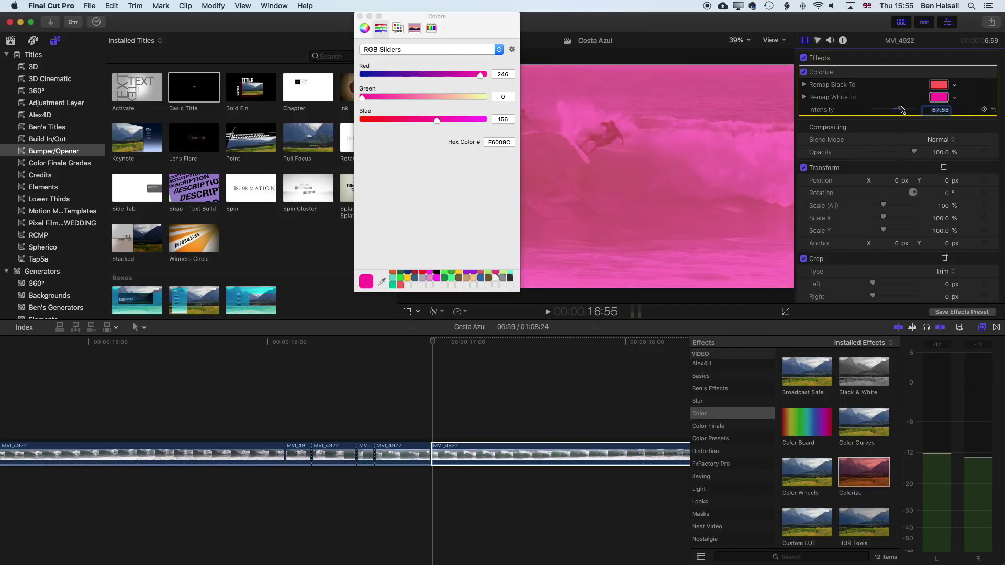
{"action": "left_click", "coordinate": [938, 84]}
{"action": "left_click", "coordinate": [407, 278]}
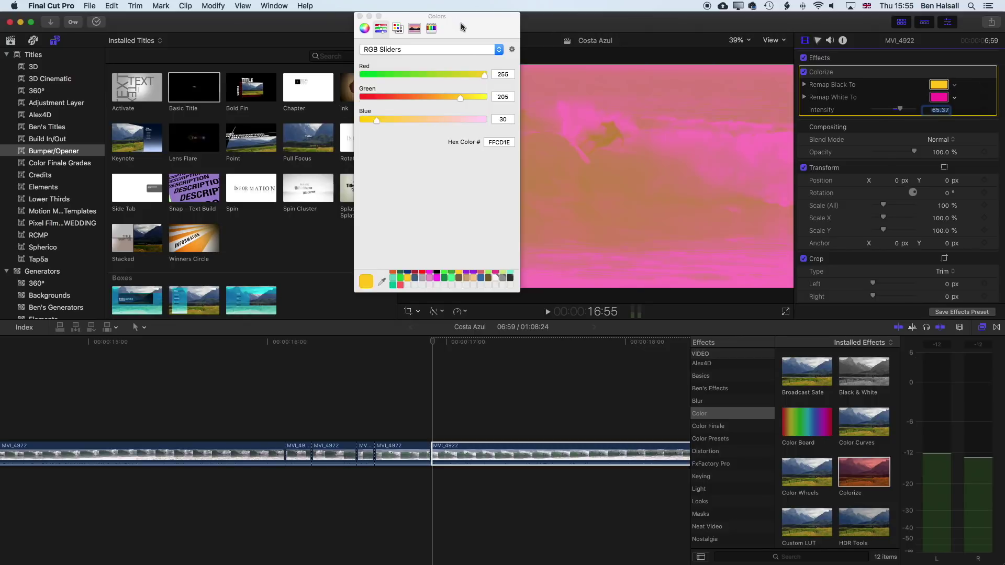
{"action": "left_click_drag", "start_coordinate": [462, 16], "coordinate": [273, 17]}
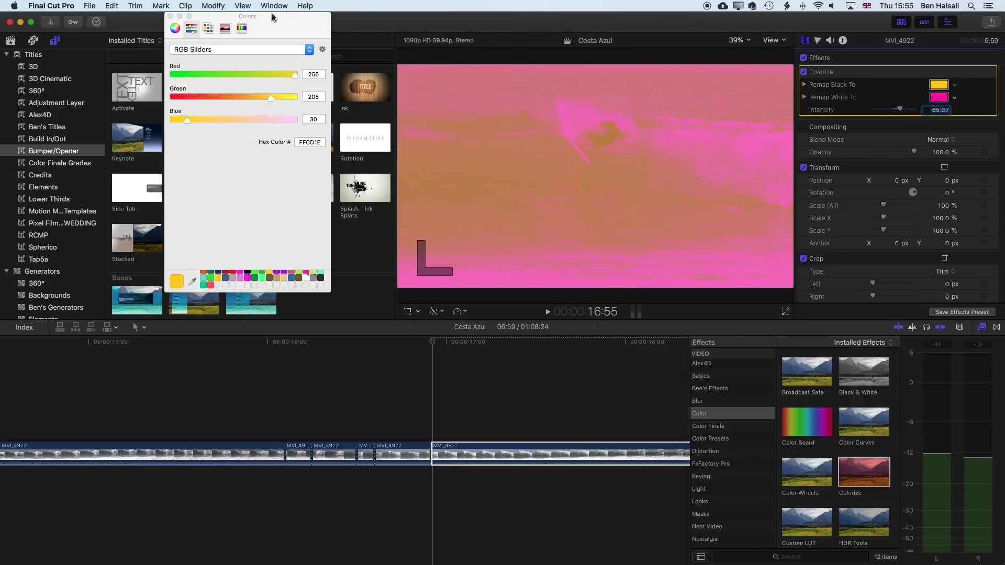
{"action": "left_click", "coordinate": [263, 278]}
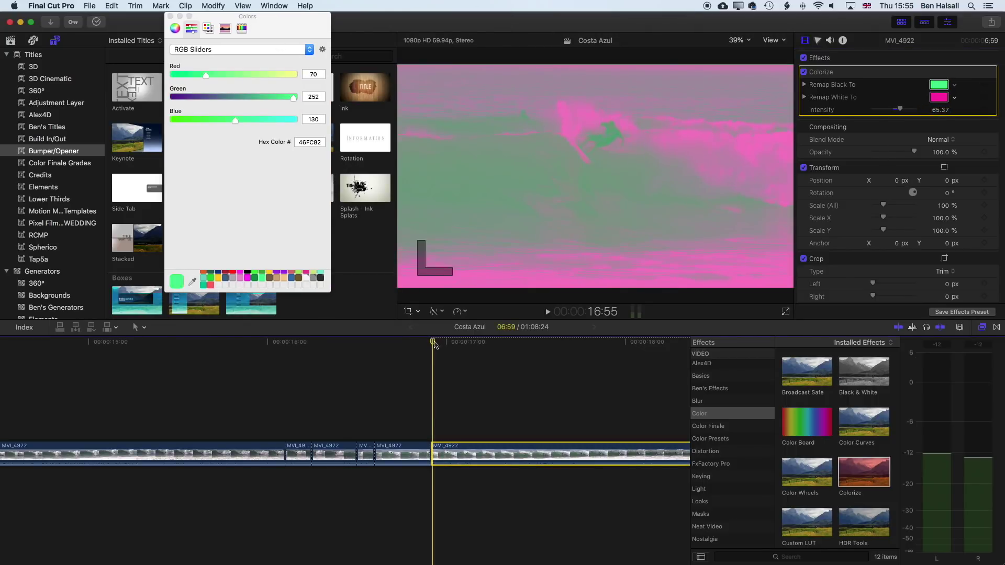
Play the treated pieces from 16:15, then blade the magenta and green piece at 17:00 and add a freeze frame there.
{"action": "left_click", "coordinate": [312, 343]}
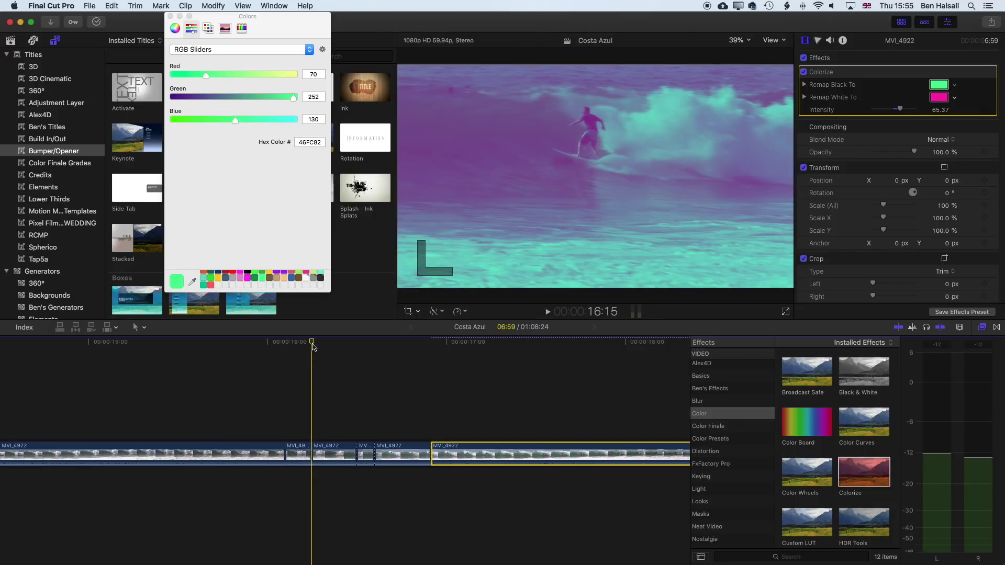
{"action": "key", "text": "space"}
{"action": "mouse_move", "coordinate": [462, 348]}
{"action": "left_mouse_down"}
{"action": "mouse_move", "coordinate": [488, 343]}
{"action": "mouse_move", "coordinate": [438, 343]}
{"action": "mouse_move", "coordinate": [448, 344]}
{"action": "left_mouse_up"}
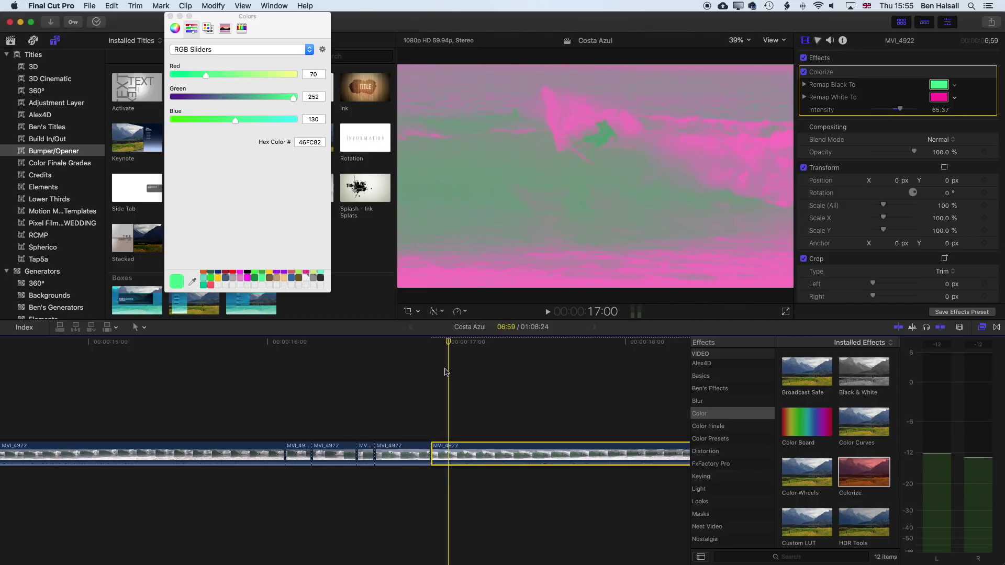
{"action": "left_click", "coordinate": [446, 372]}
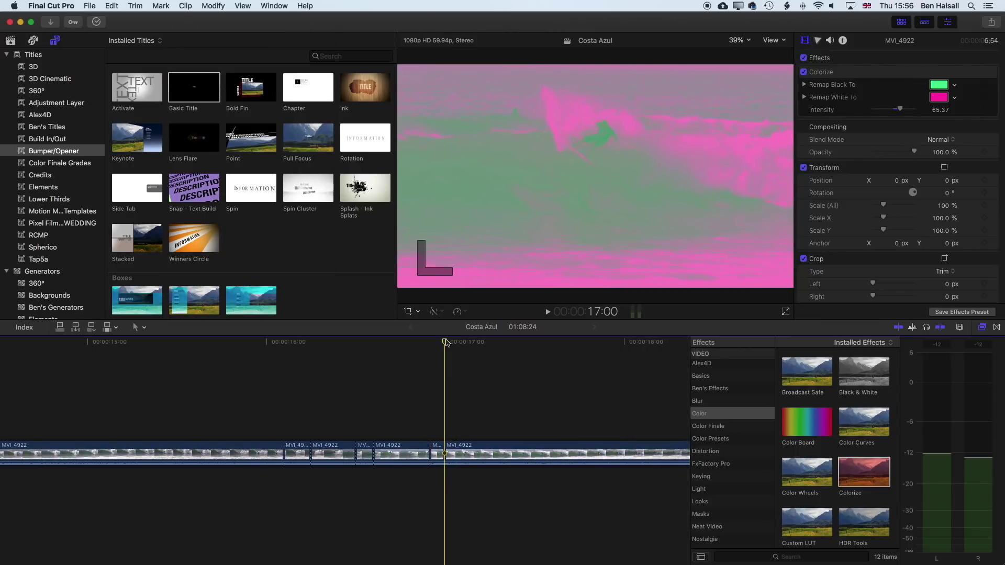
{"action": "left_click", "coordinate": [110, 5]}
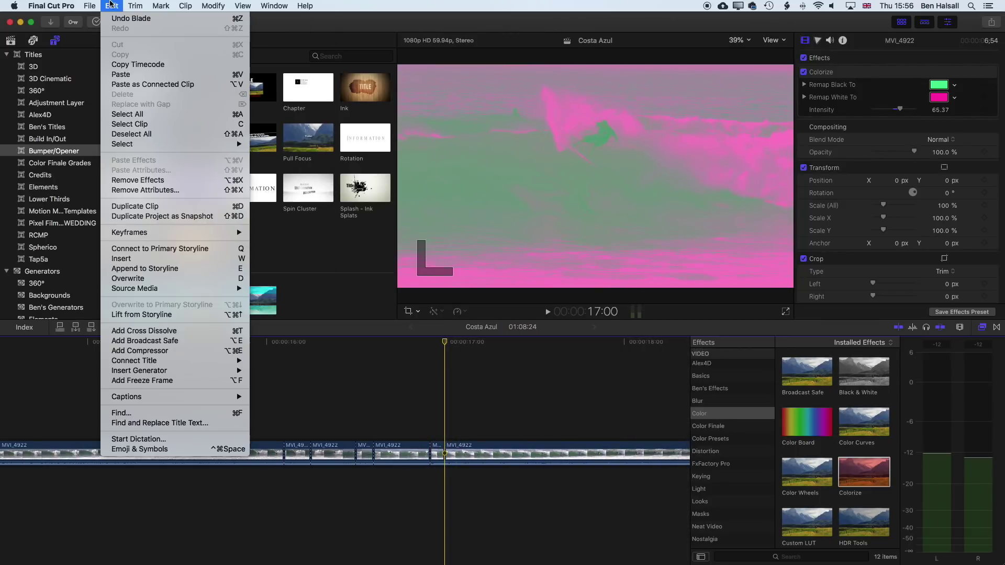
{"action": "left_click", "coordinate": [180, 386]}
Fit the whole project in the timeline and play it from about 15:39 into the new freeze frame.
{"action": "left_click_drag", "start_coordinate": [359, 341], "coordinate": [209, 340]}
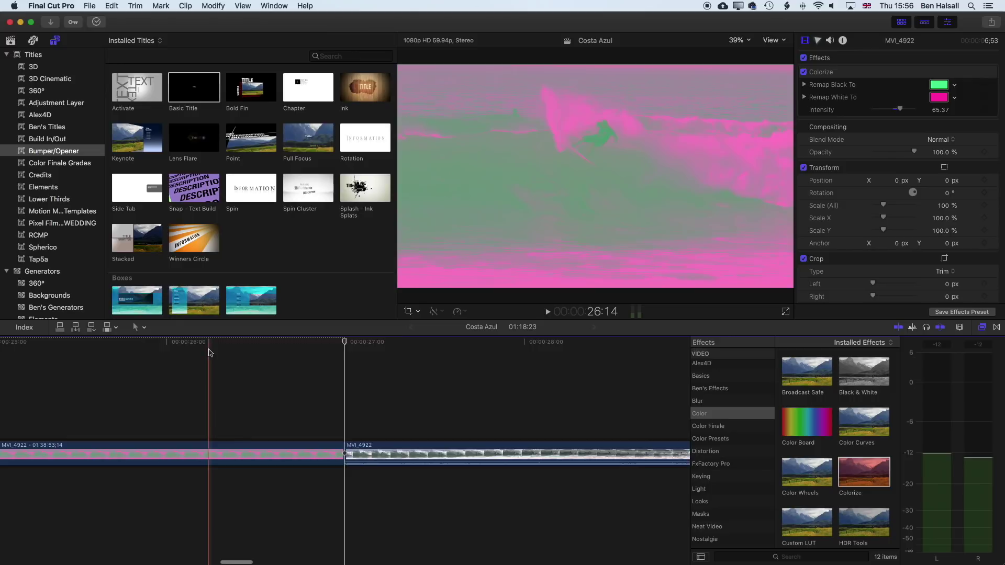
{"action": "scroll", "coordinate": [209, 352], "scroll_direction": "left", "scroll_amount": 5}
{"action": "scroll", "coordinate": [210, 352], "scroll_direction": "left", "scroll_amount": 15}
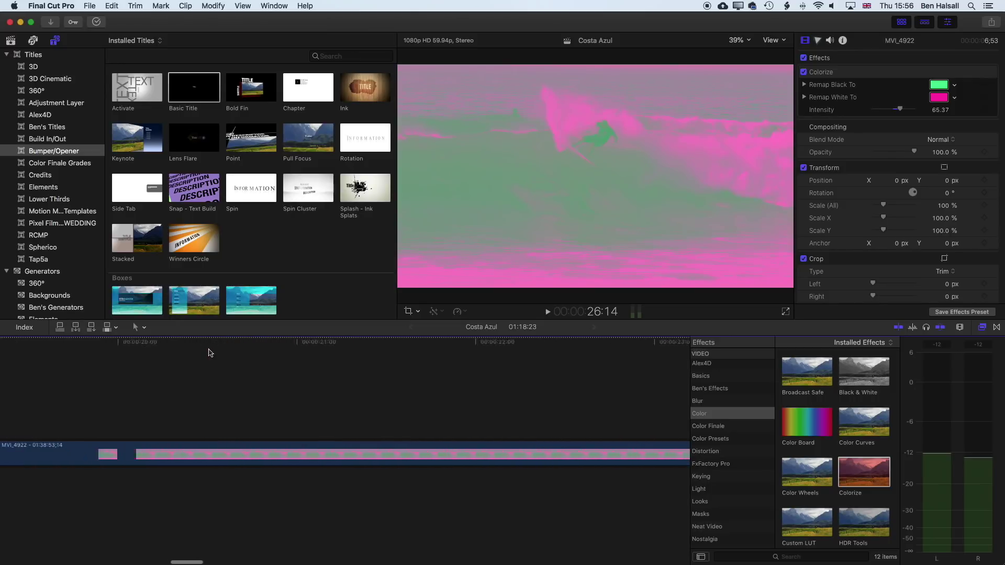
{"action": "key", "text": "shift+z"}
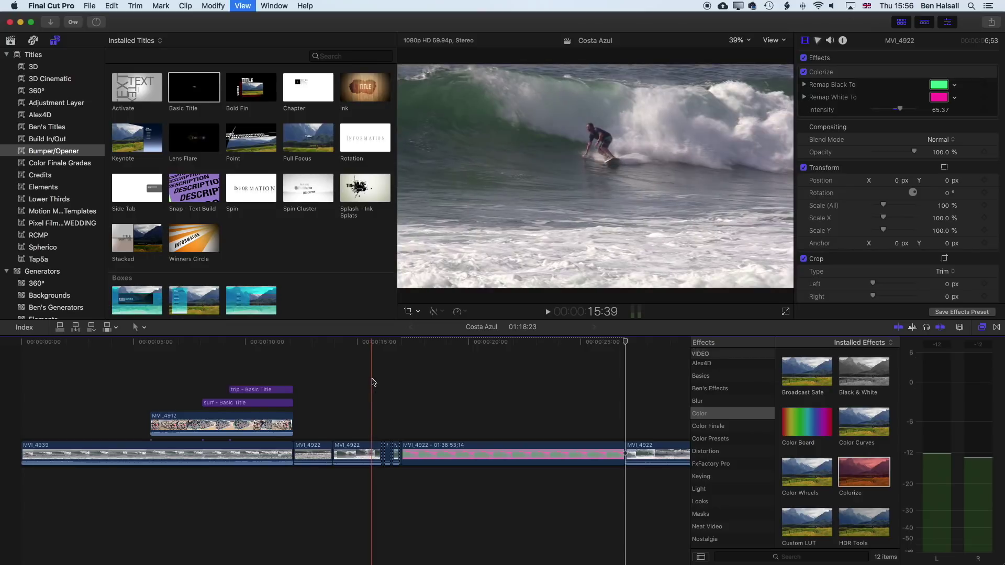
{"action": "key", "text": "space"}
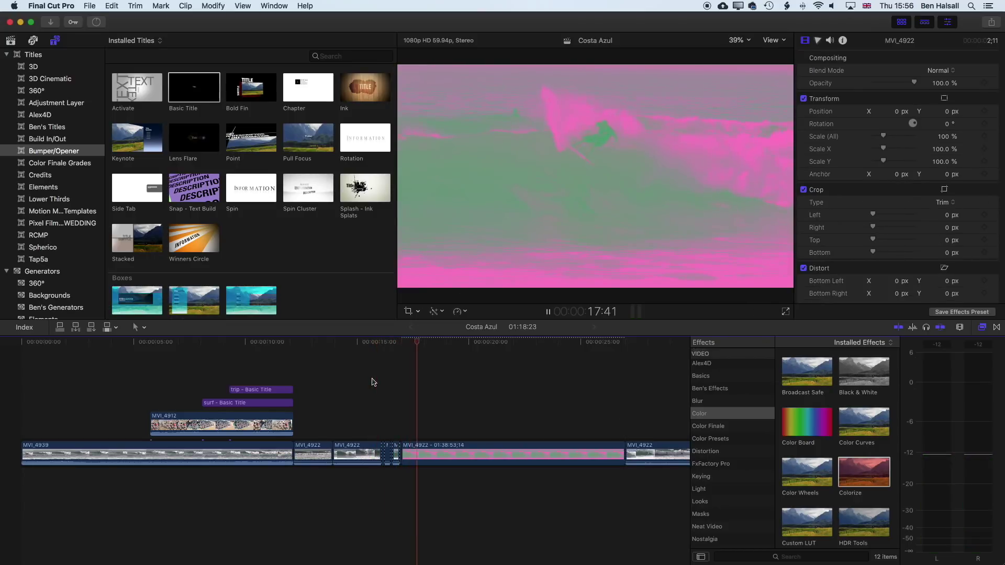
{"action": "key", "text": "space"}
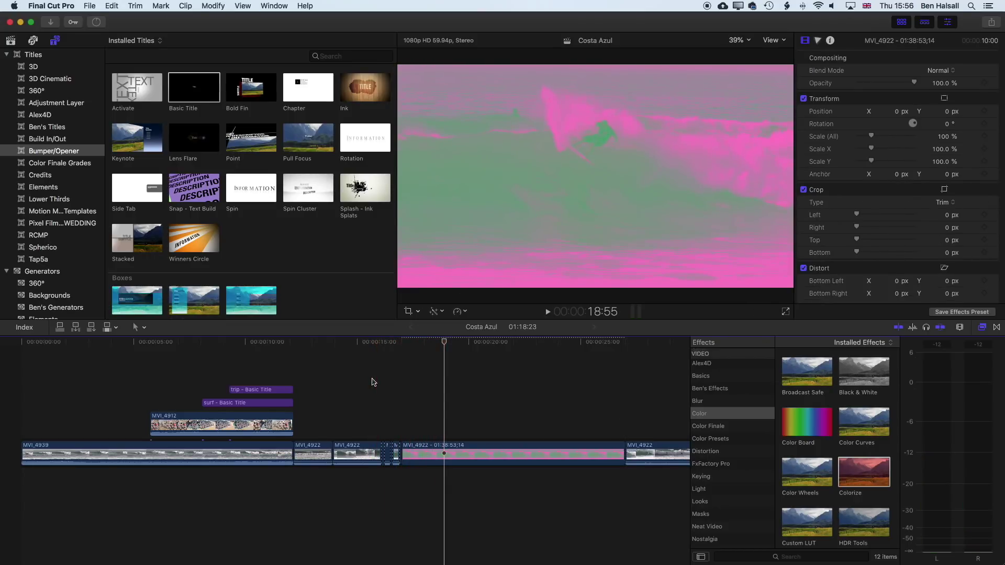
Shorten the MVI_4922 freeze frame to a duration of 1:04 and play back across its end.
{"action": "left_click_drag", "start_coordinate": [621, 449], "coordinate": [422, 449]}
{"action": "key", "text": "shift+slash"}
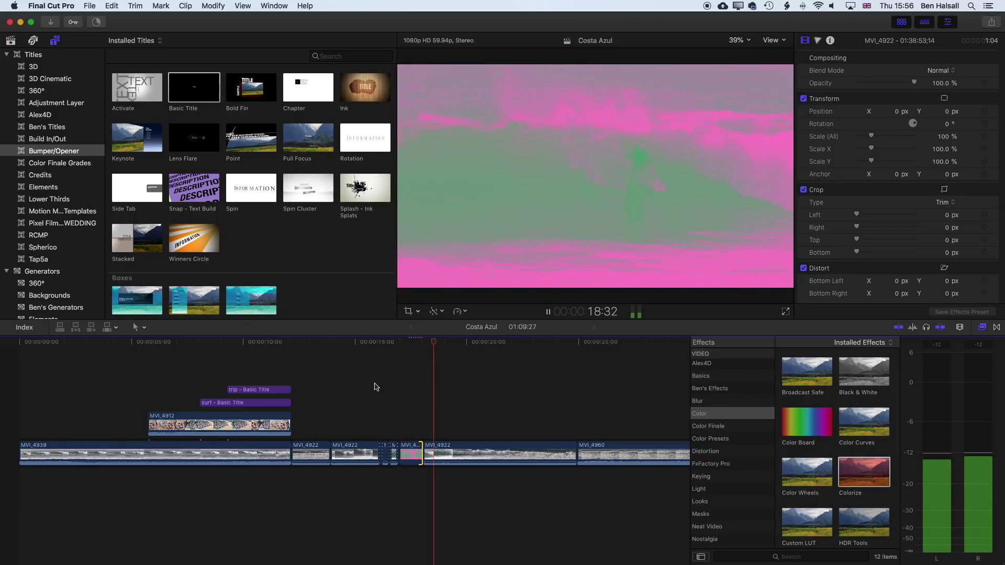
{"action": "key", "text": "space"}
Blade the MVI_4922 clip at 19:04 and turn off the Colorize effect on the piece after the cut.
{"action": "key", "text": "super+b"}
{"action": "left_click", "coordinate": [549, 453]}
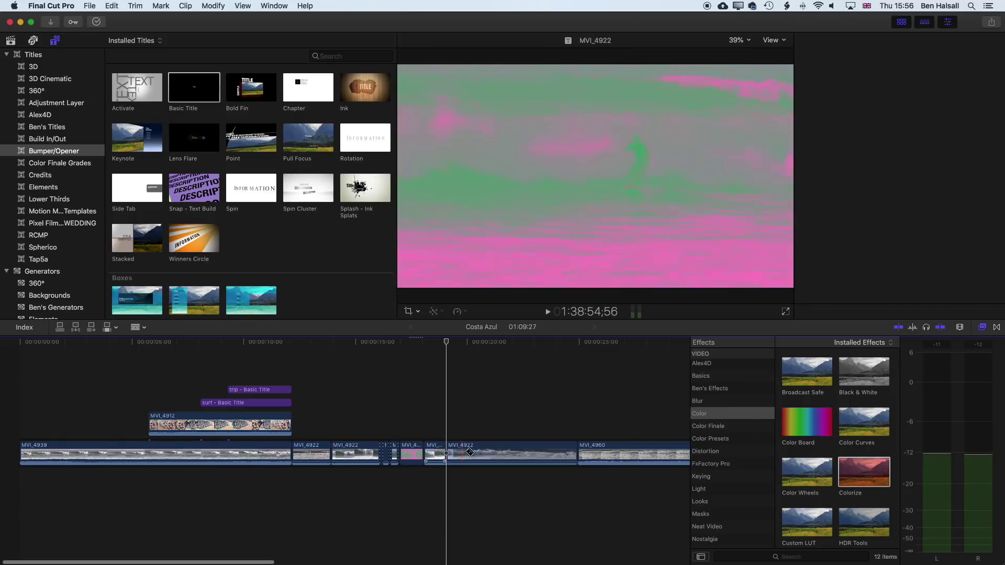
{"action": "mouse_move", "coordinate": [832, 79]}
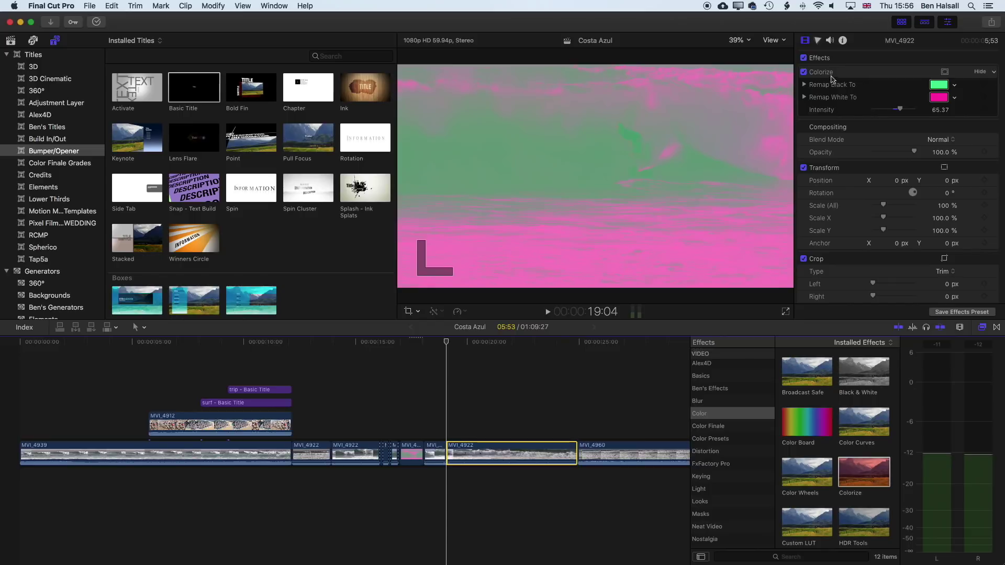
{"action": "left_click", "coordinate": [803, 72]}
Play the project from about 15:00 through the freeze frame and past the 19:04 cut.
{"action": "left_click", "coordinate": [359, 343]}
{"action": "key", "text": "space"}
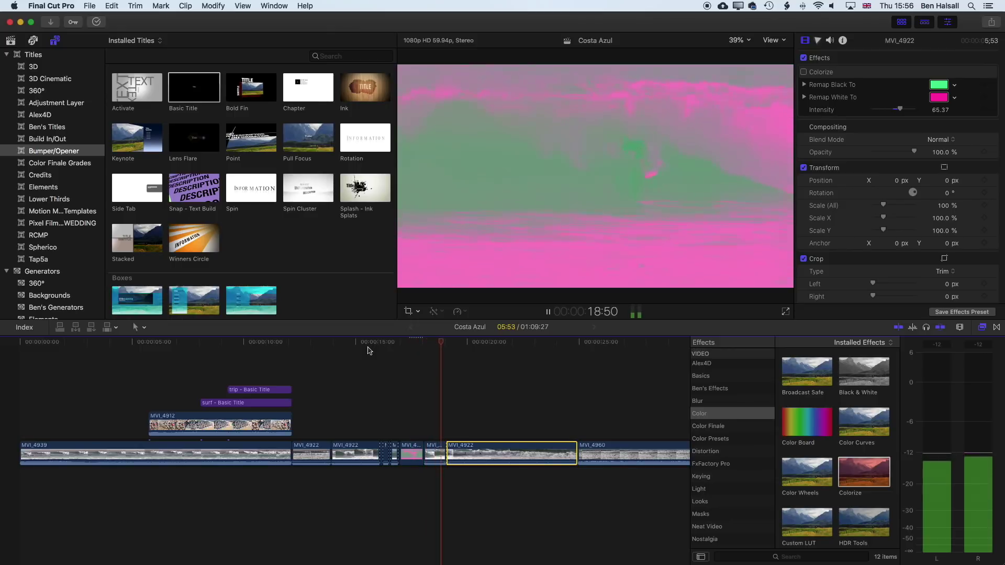
{"action": "key", "text": "space"}
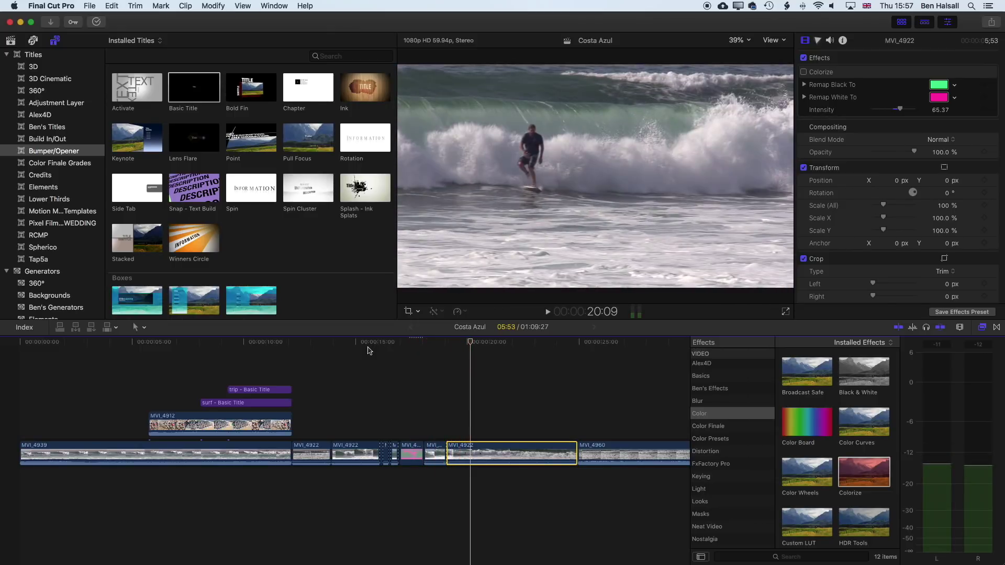